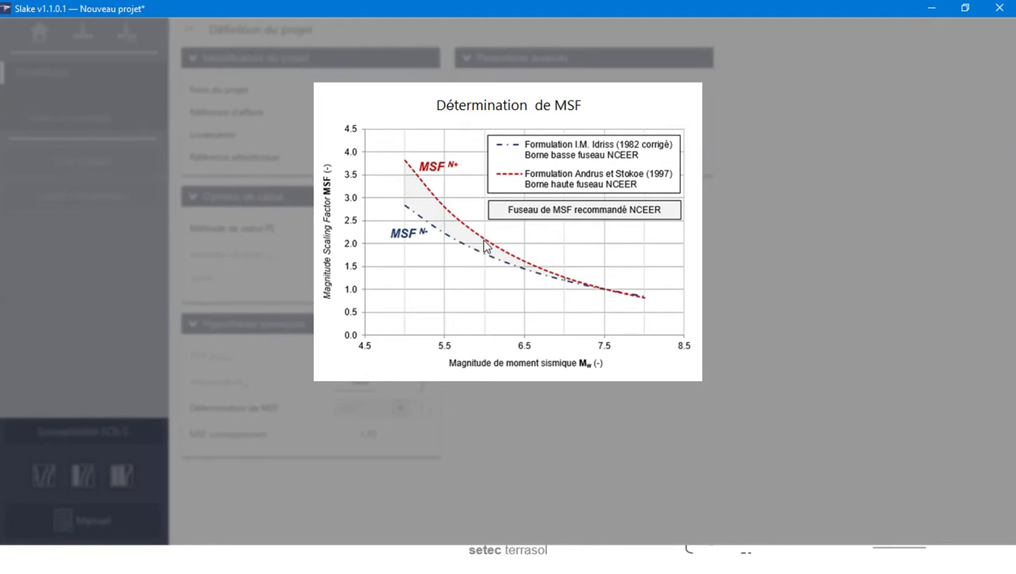
# Step: Set the MSF determination to MSF N,moy and consult the MSF versus magnitude help chart
pyautogui.click(554, 439)
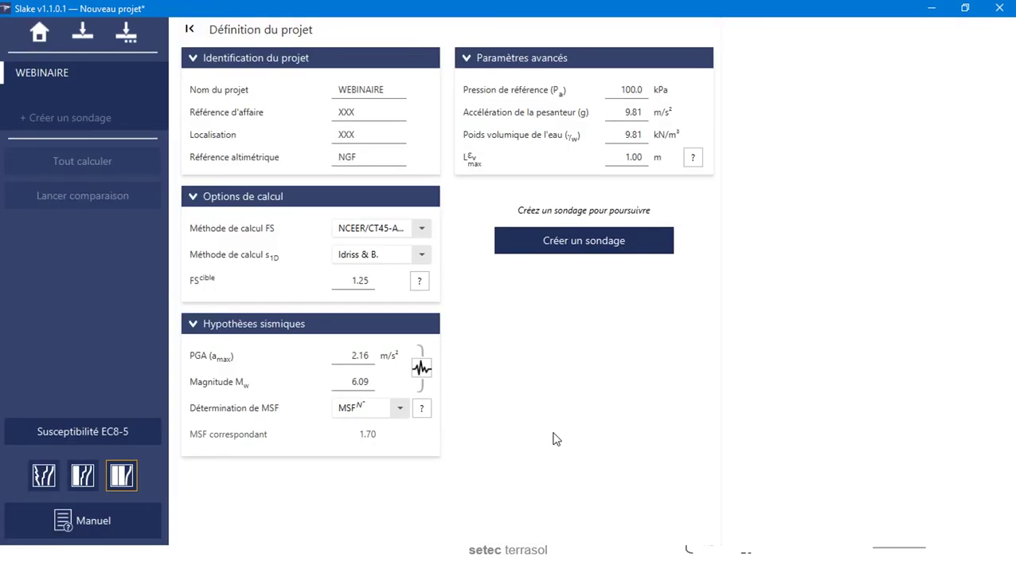
pyautogui.click(400, 409)
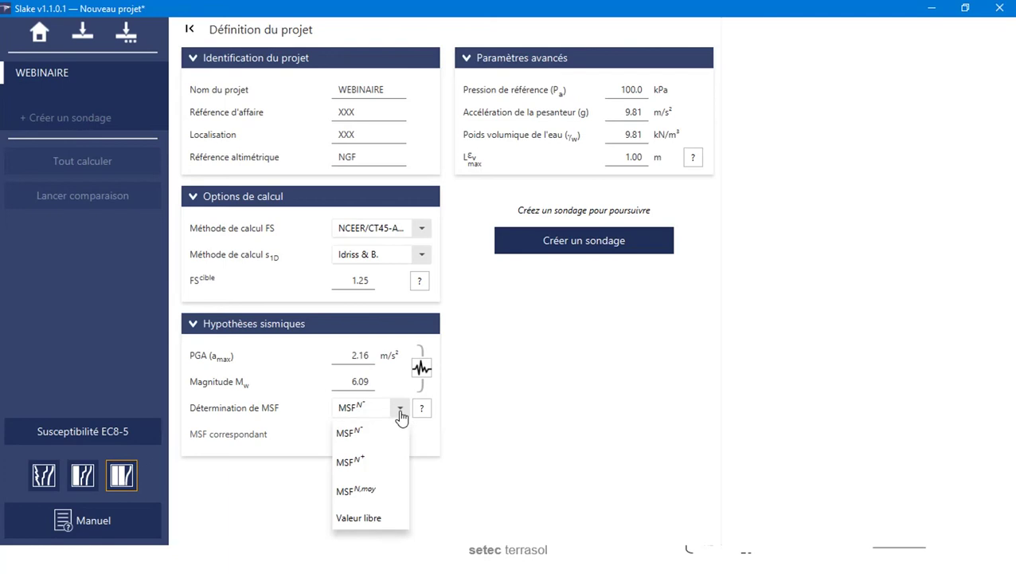
pyautogui.click(390, 494)
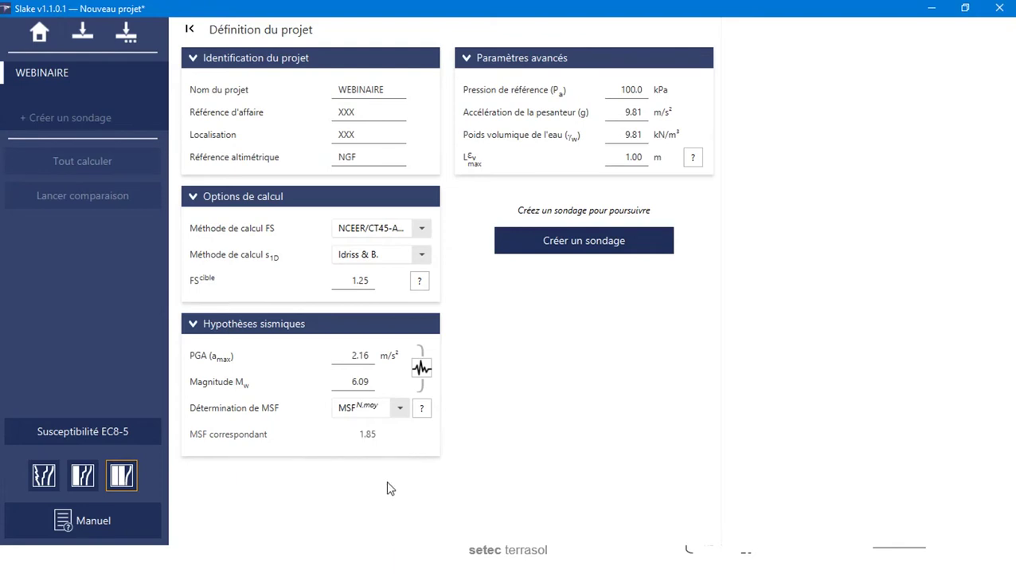
pyautogui.click(421, 412)
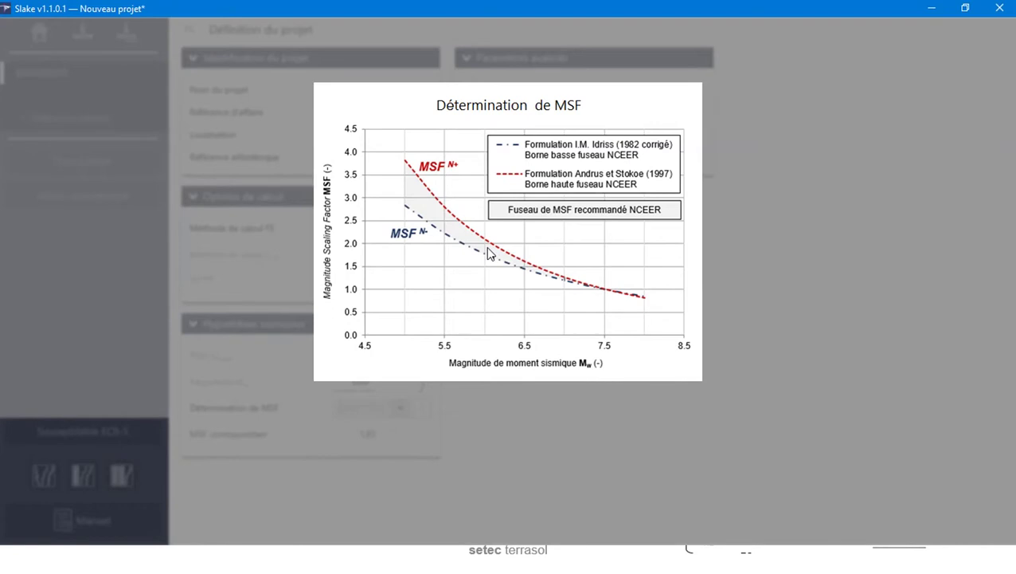
pyautogui.click(538, 456)
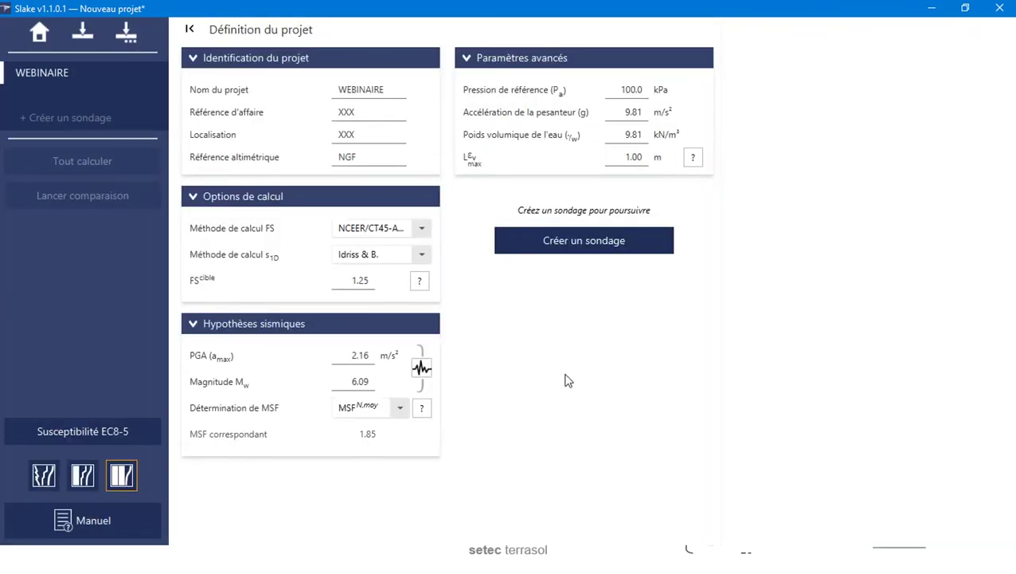
# Step: Create a borehole in the project, set its test type to SPT and name it SPT-A
pyautogui.click(566, 253)
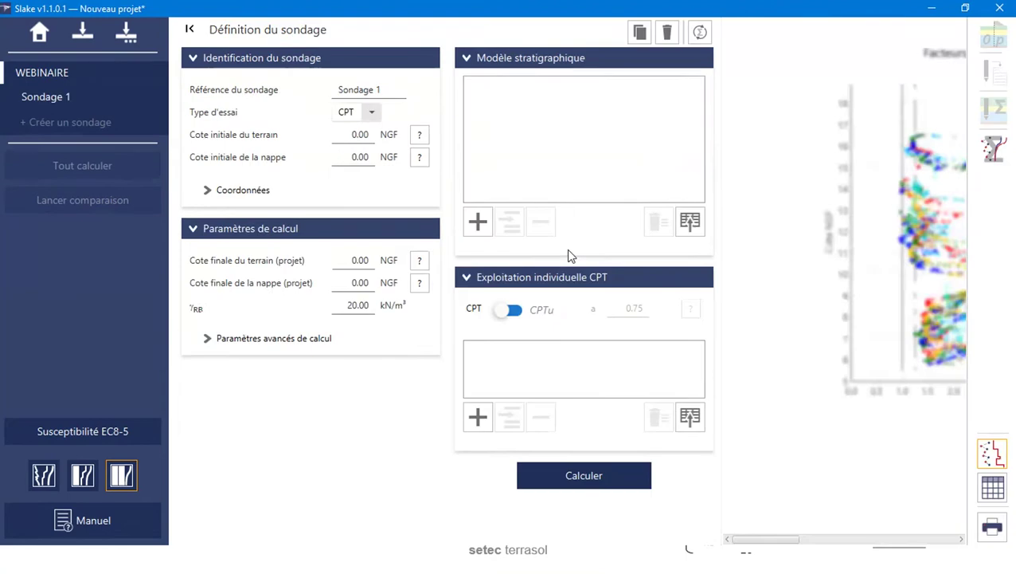
pyautogui.click(366, 116)
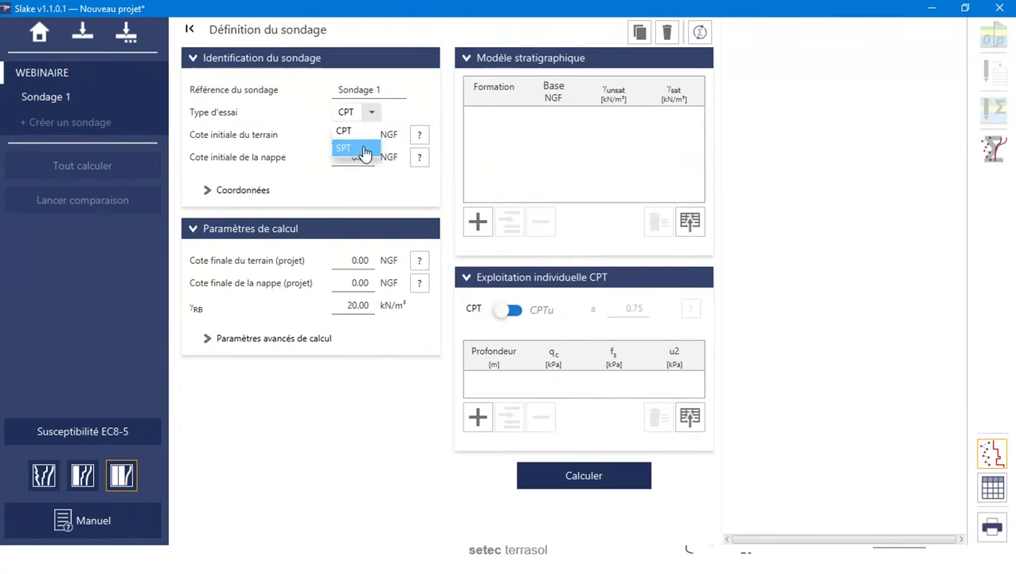
pyautogui.click(363, 152)
pyautogui.moveTo(389, 90); pyautogui.dragTo(283, 113)
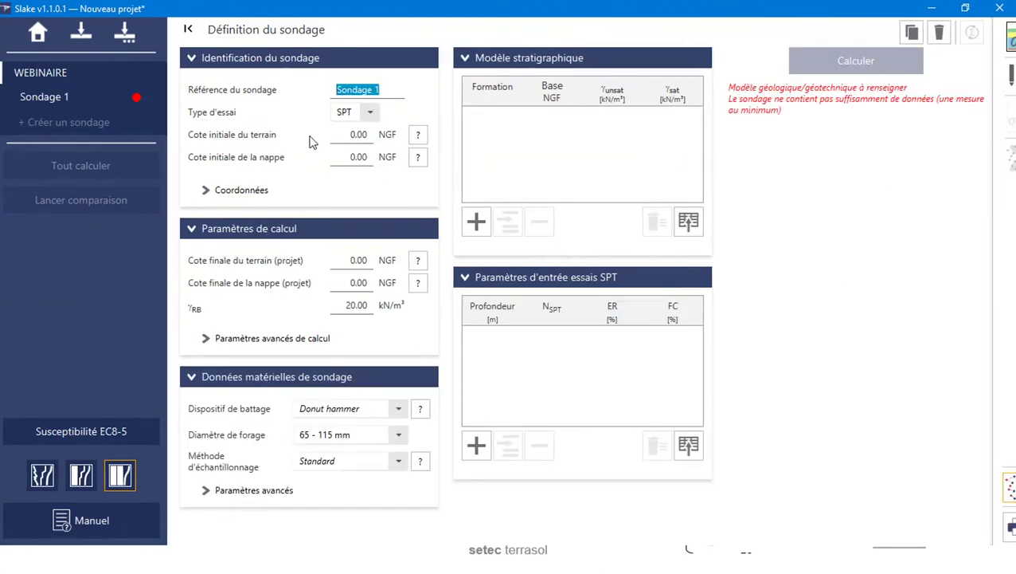
pyautogui.write('SPT-A')
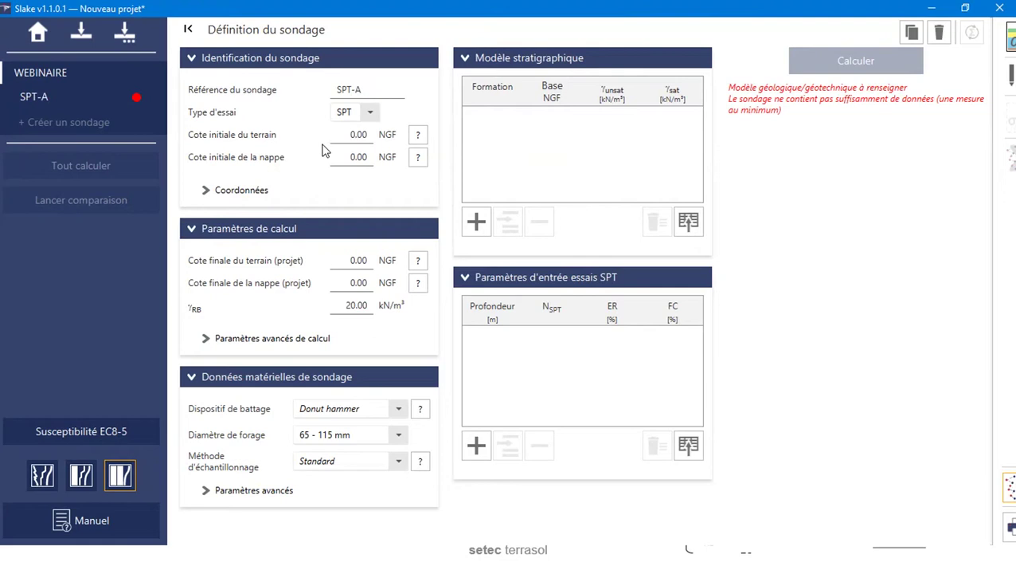
# Step: Set the borehole's initial ground level to 17.95 NGF and its initial water table level to 16 NGF
pyautogui.click(366, 135)
pyautogui.moveTo(418, 159)
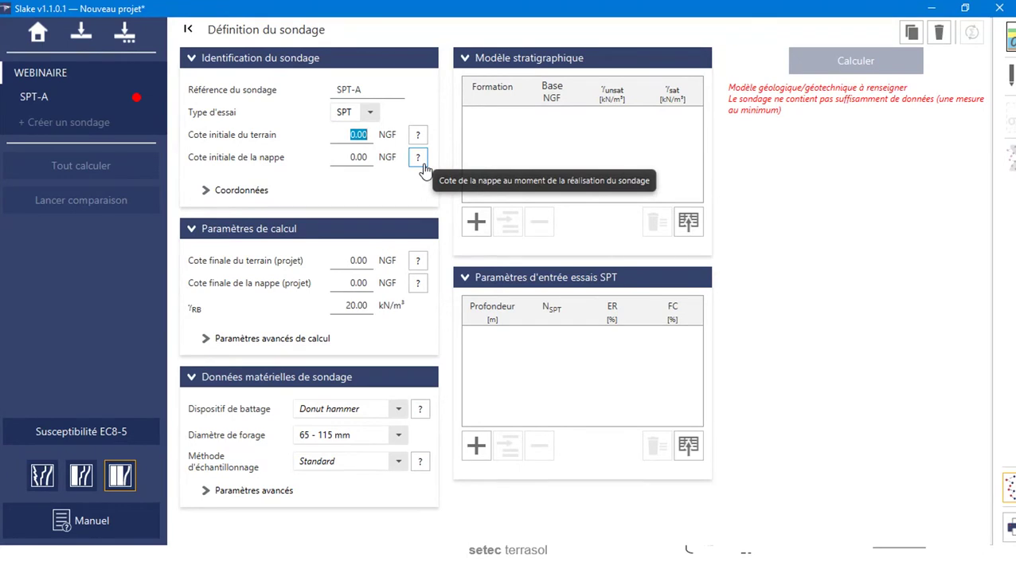
pyautogui.write('1')
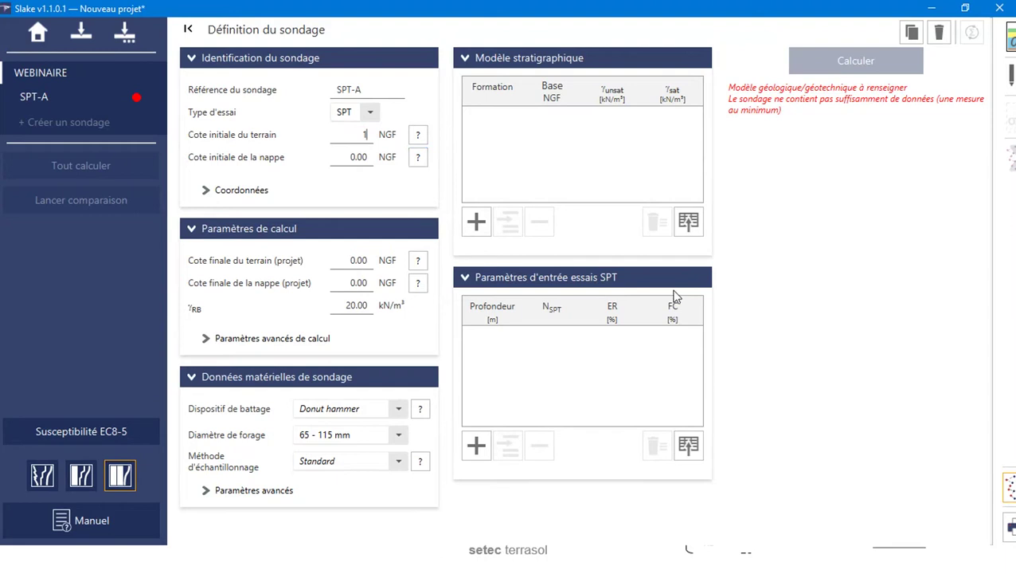
pyautogui.write('7.95')
pyautogui.click(345, 157)
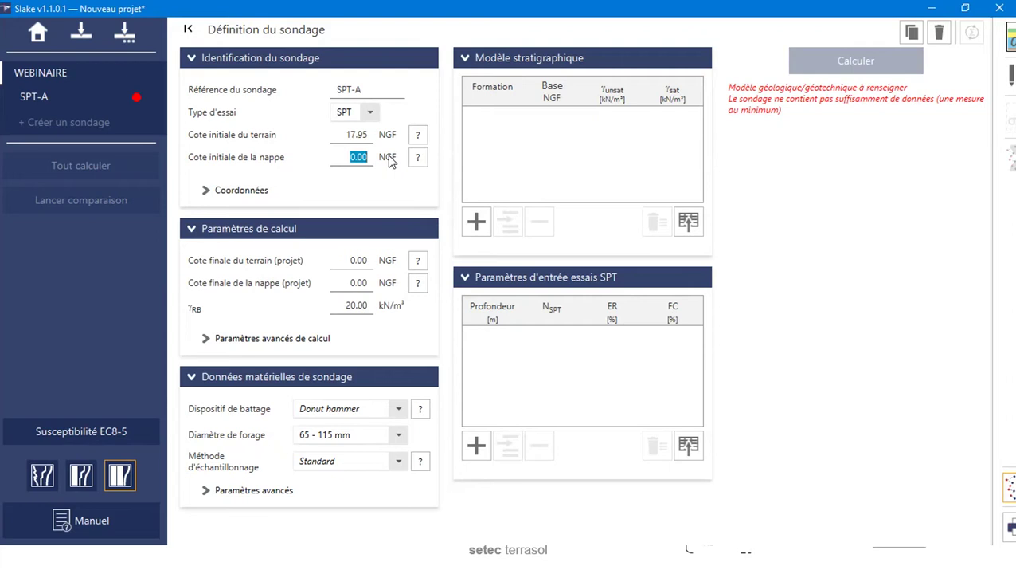
pyautogui.write('16')
# Step: Set the project's final ground level to 18.95 NGF and final water table level to 16.5 NGF
pyautogui.click(366, 260)
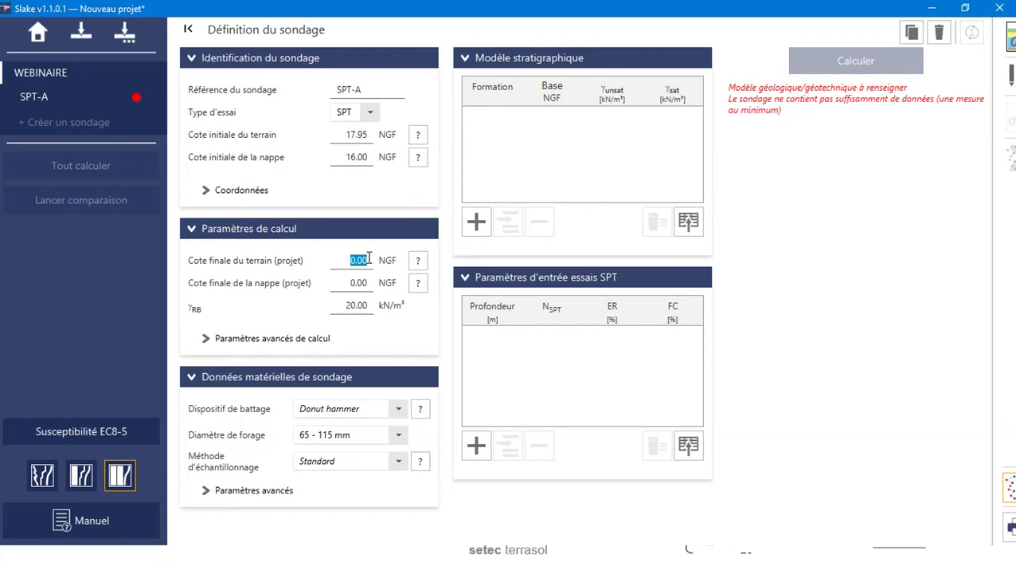
pyautogui.write('18.95')
pyautogui.moveTo(349, 283); pyautogui.dragTo(372, 282)
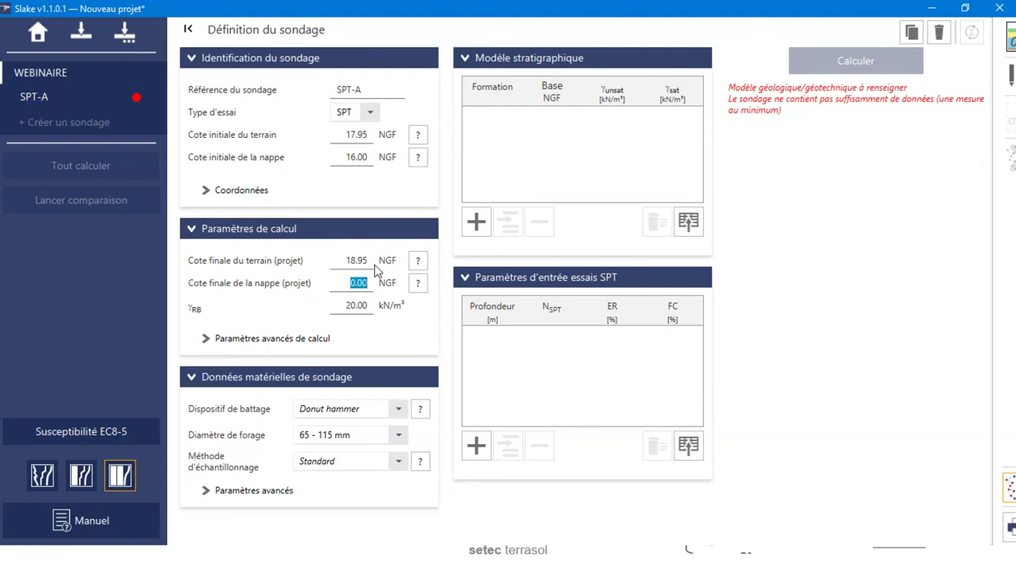
pyautogui.write('16.5')
pyautogui.press('Return')
# Step: Check the advanced calculation parameters and set the SPT sampling method to Without liner
pyautogui.click(292, 341)
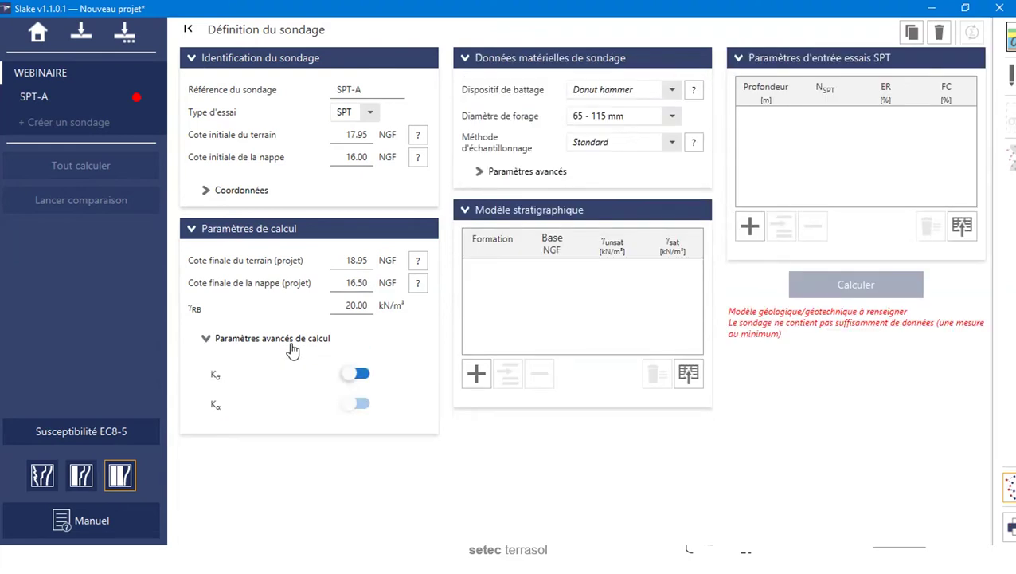
pyautogui.click(262, 349)
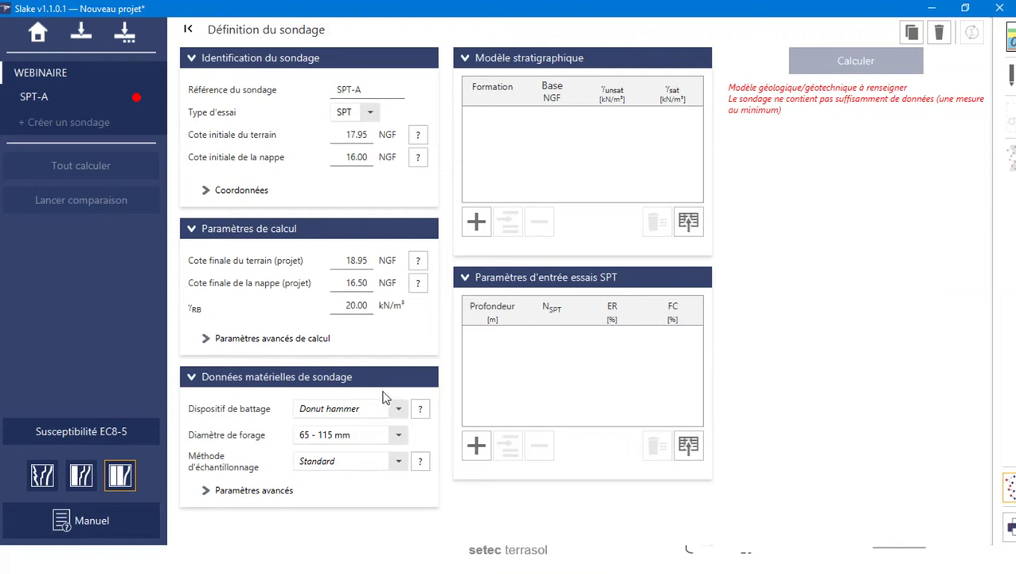
pyautogui.click(390, 470)
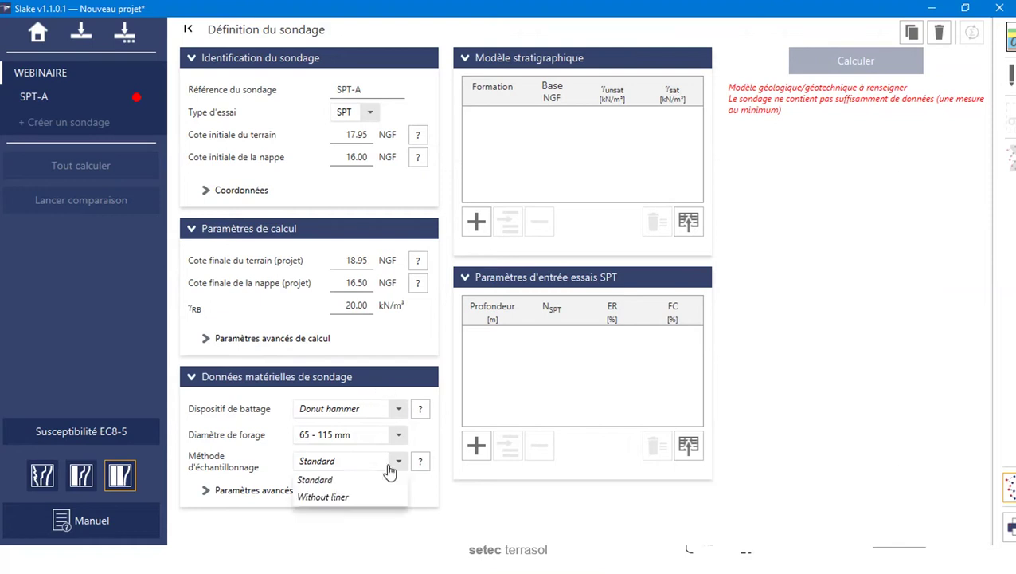
pyautogui.click(369, 498)
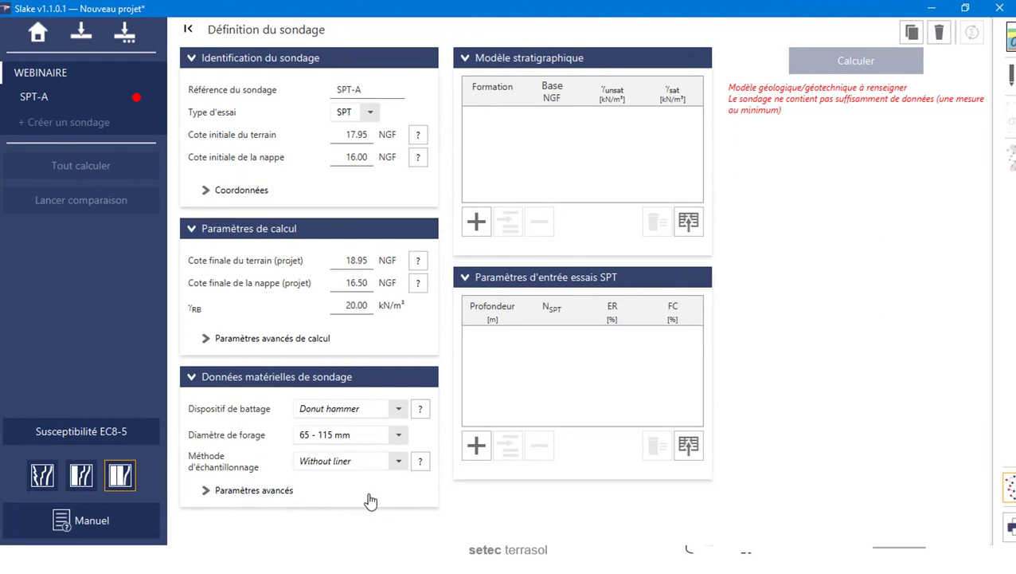
# Step: Examine the advanced borehole equipment parameters: the Cs correction factor and the above-ground rod length with its help diagram
pyautogui.click(275, 493)
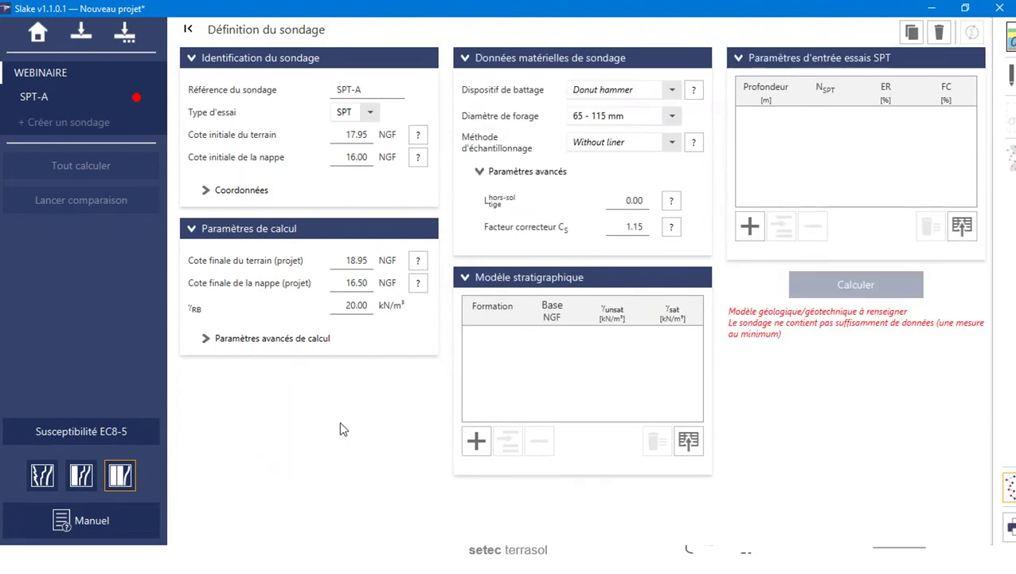
pyautogui.doubleClick(630, 230)
pyautogui.click(618, 234)
pyautogui.moveTo(504, 211)
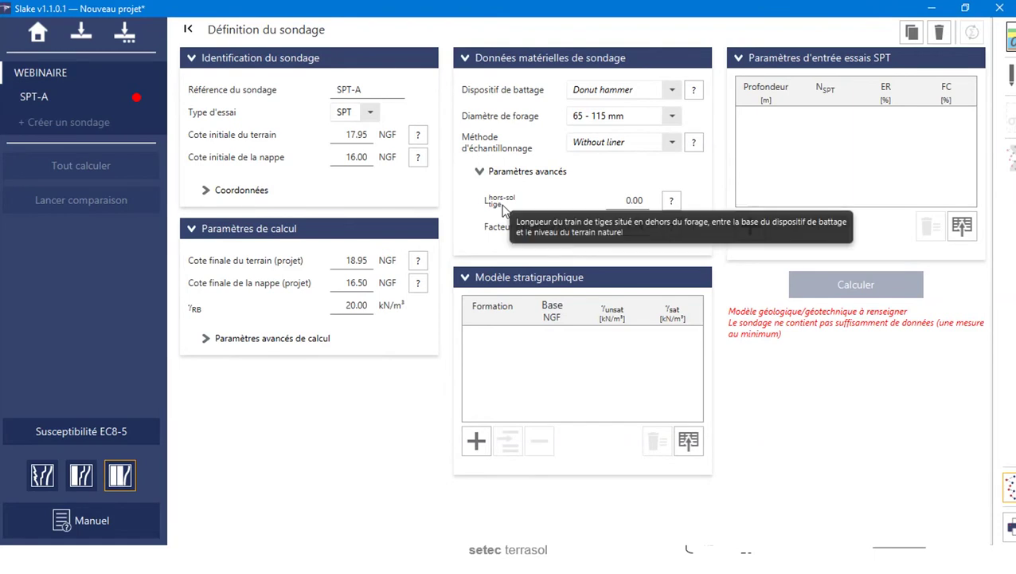
pyautogui.click(672, 200)
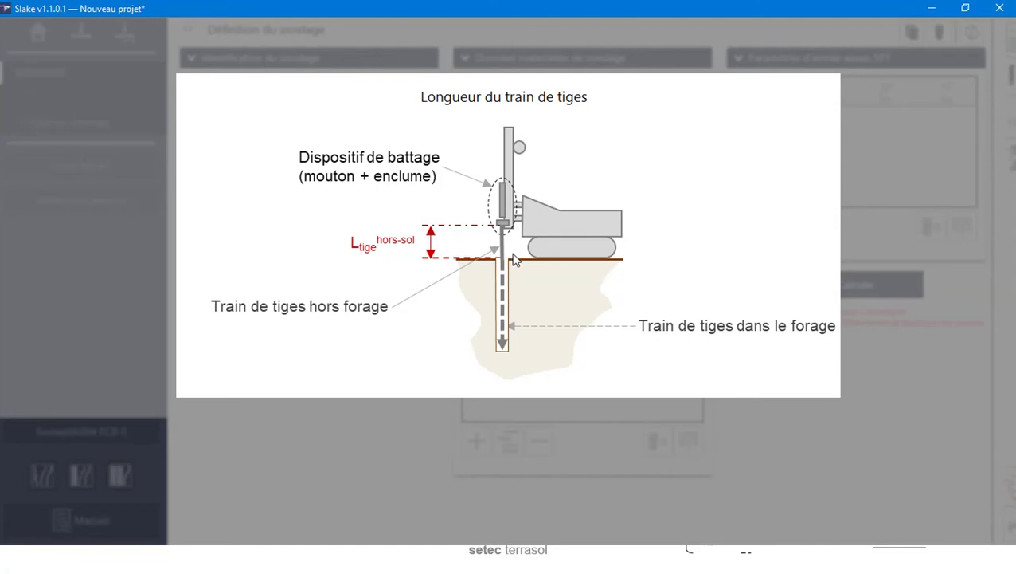
pyautogui.click(378, 476)
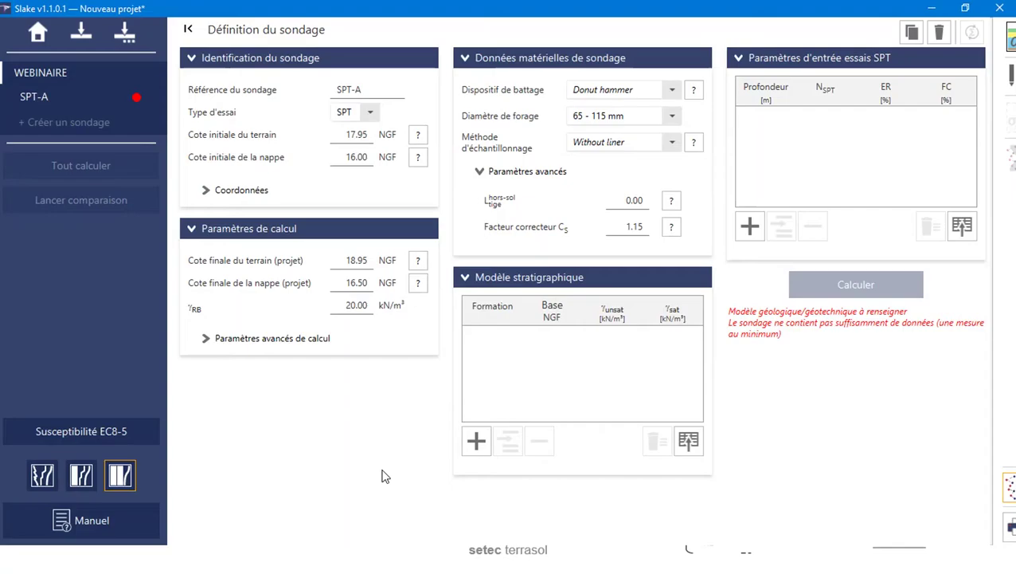
pyautogui.doubleClick(633, 201)
pyautogui.click(648, 204)
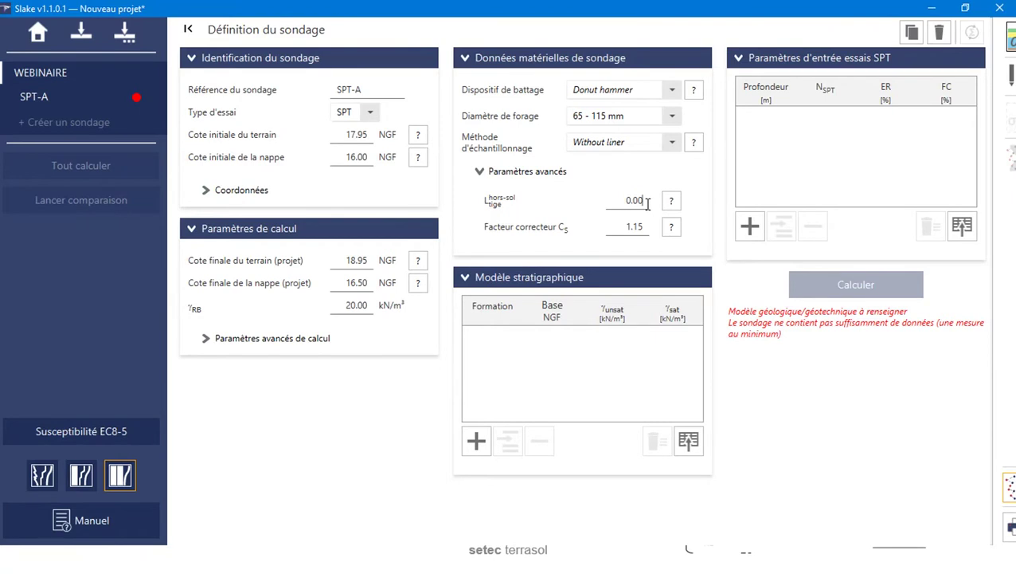
pyautogui.moveTo(665, 204)
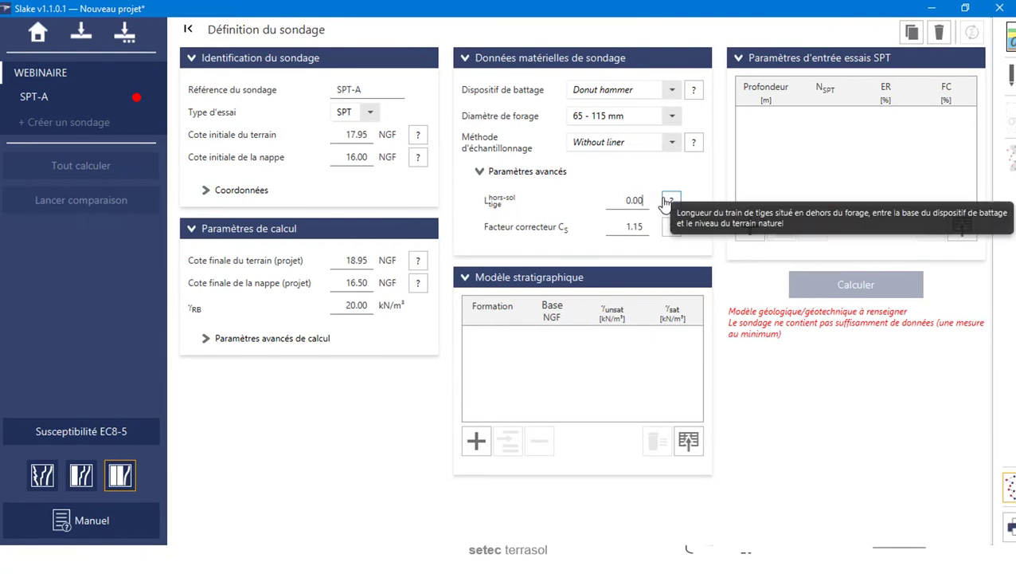
pyautogui.click(562, 174)
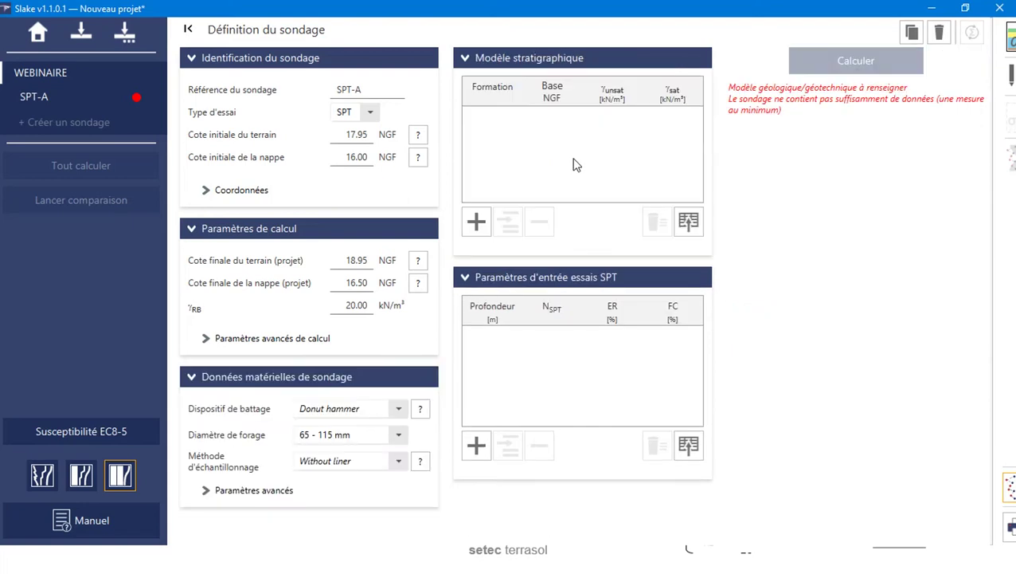
# Step: Add four layers to the stratigraphic model of borehole SPT-A
pyautogui.click(477, 220)
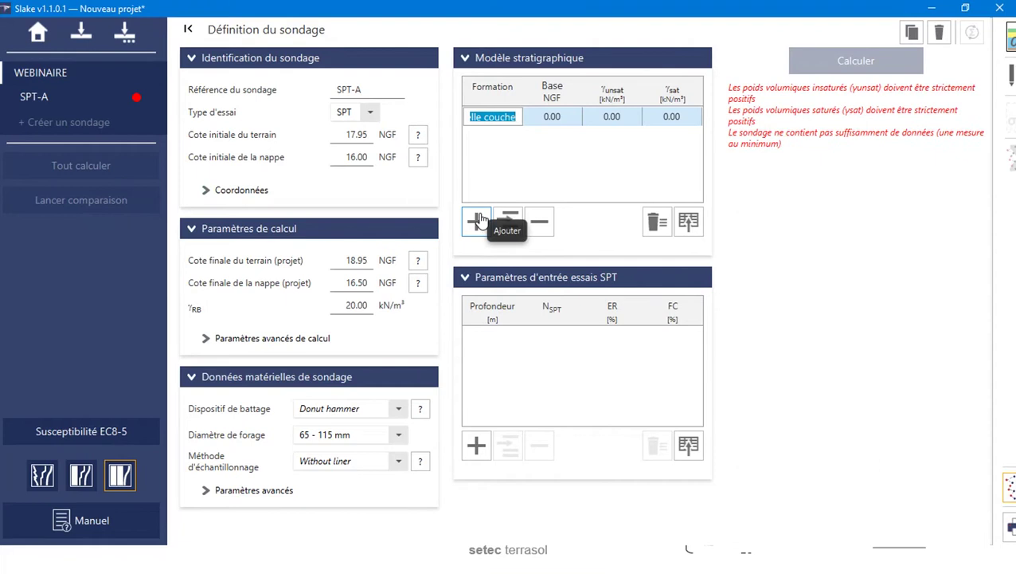
pyautogui.click(478, 221)
pyautogui.click(478, 223)
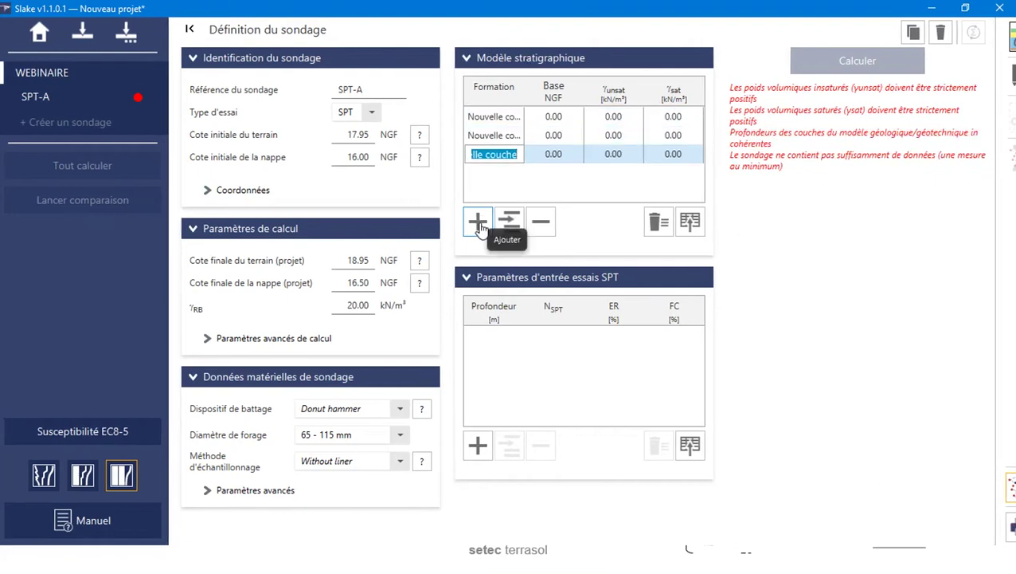
pyautogui.click(478, 223)
# Step: Name the four stratigraphic layers, from first to last, Remblais, Fz, Fy and Fy
pyautogui.click(493, 116)
pyautogui.write('Rem')
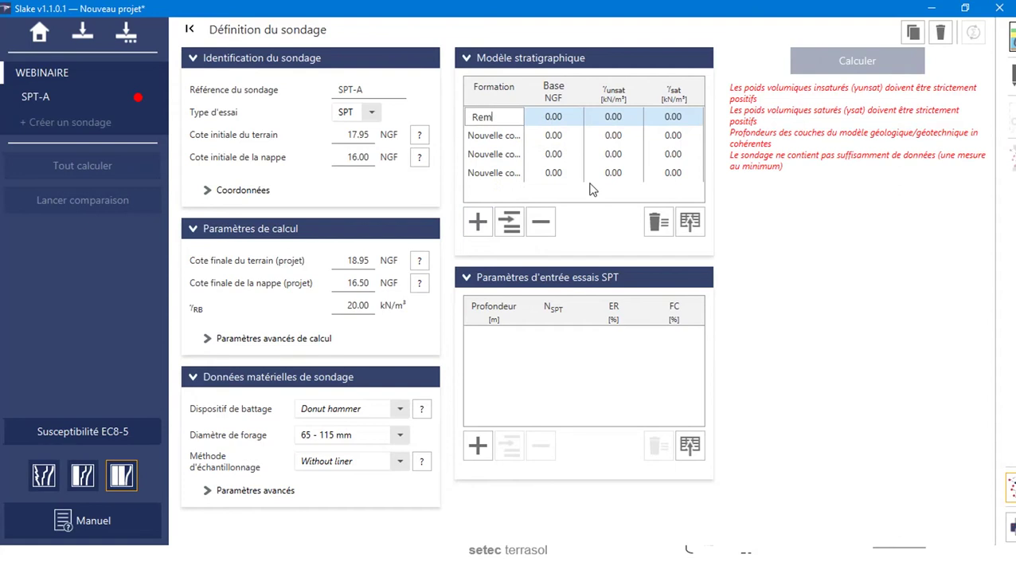
pyautogui.write('blais')
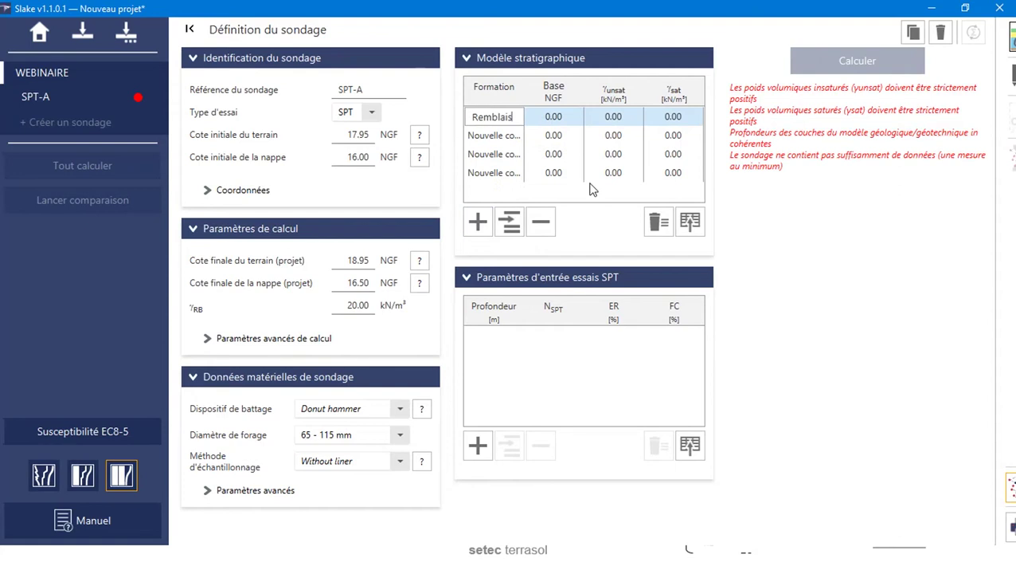
pyautogui.click(501, 137)
pyautogui.write('Fz')
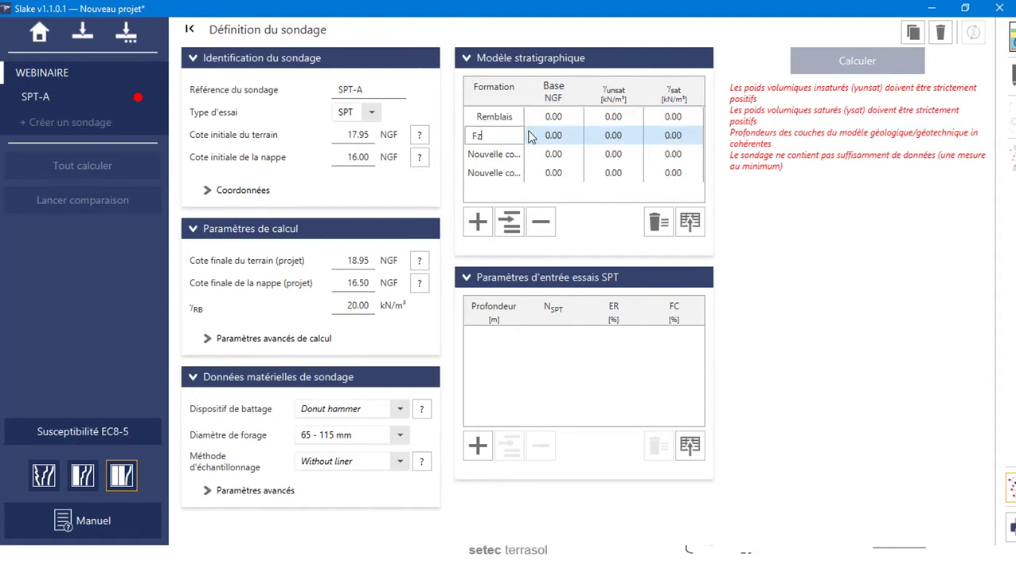
pyautogui.click(498, 156)
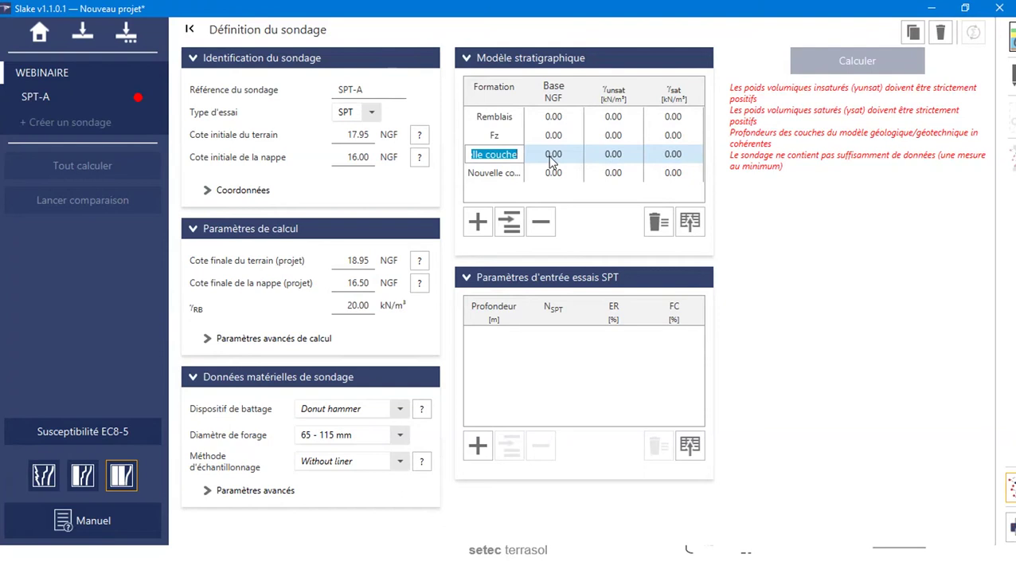
pyautogui.write('Fv')
pyautogui.click(514, 172)
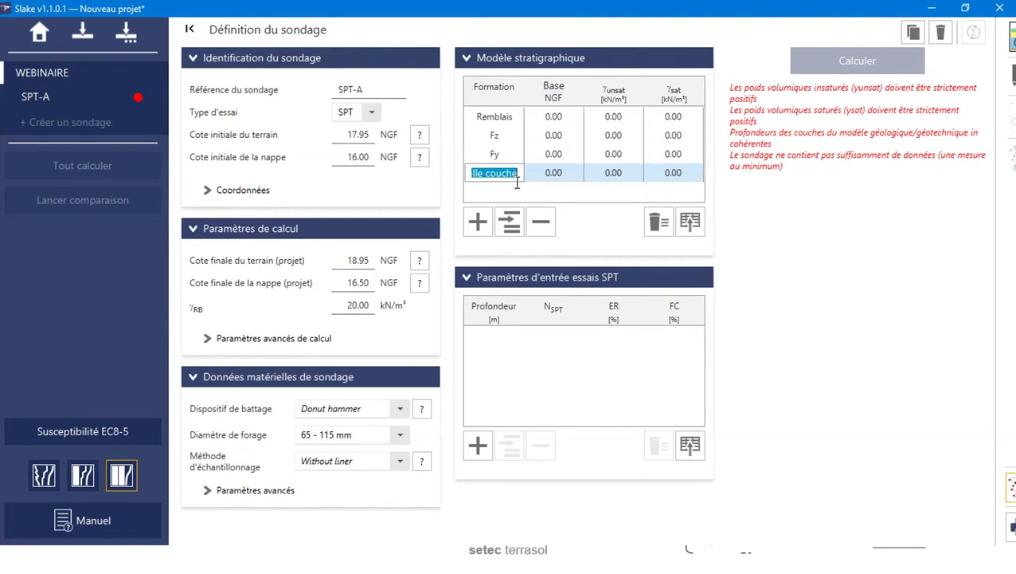
pyautogui.write('F')
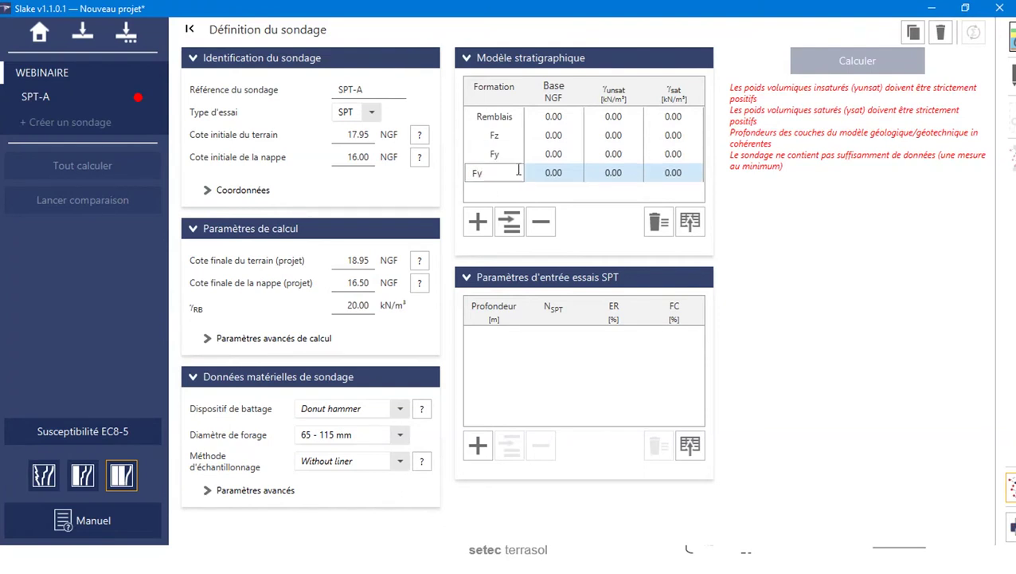
pyautogui.write('y')
# Step: Set the base levels of the four stratigraphic layers, from first to last, to 17, 12, 9.5 and 2 NGF
pyautogui.click(562, 117)
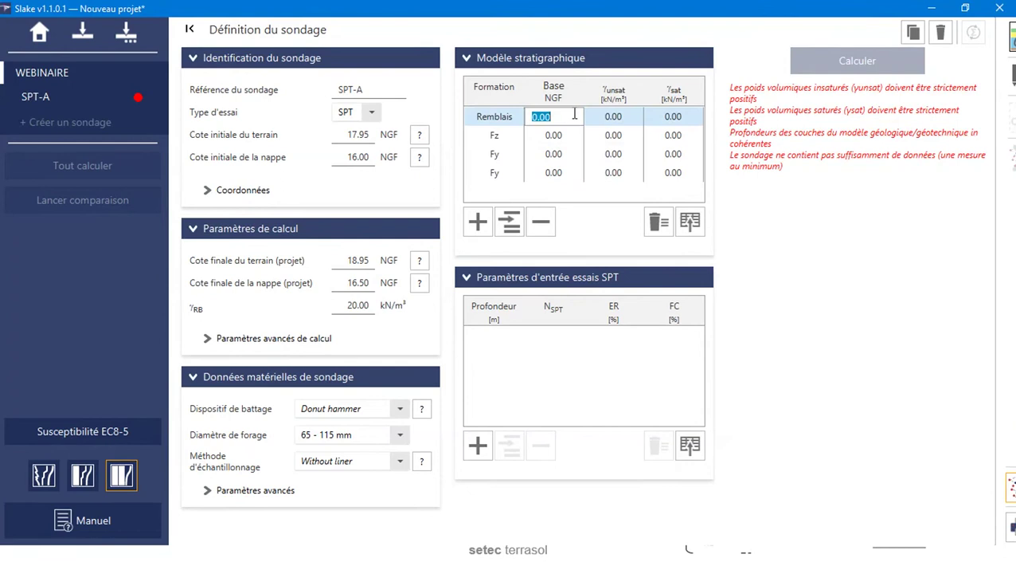
pyautogui.write('17')
pyautogui.click(565, 137)
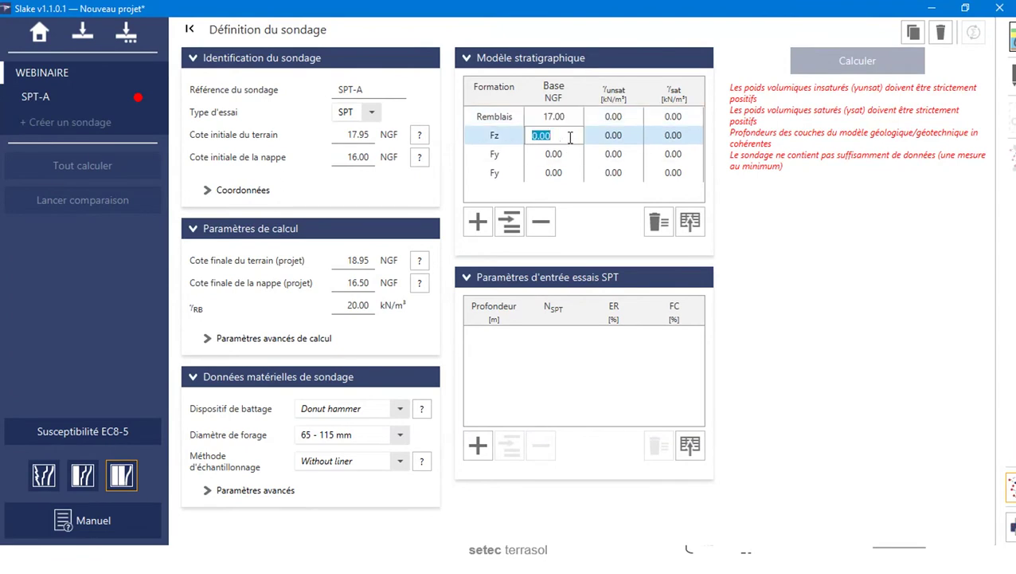
pyautogui.write('12')
pyautogui.click(573, 157)
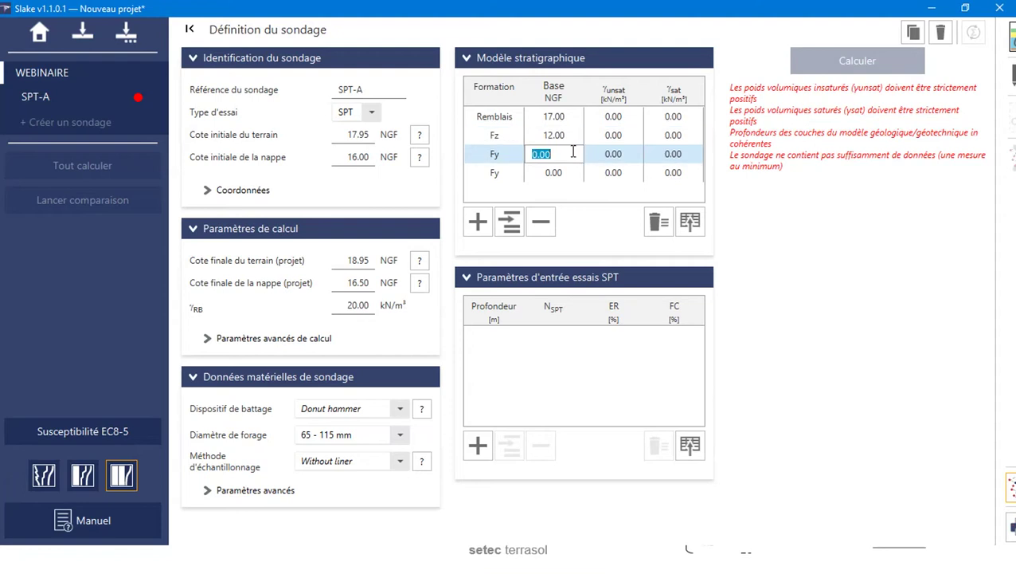
pyautogui.write('9.5')
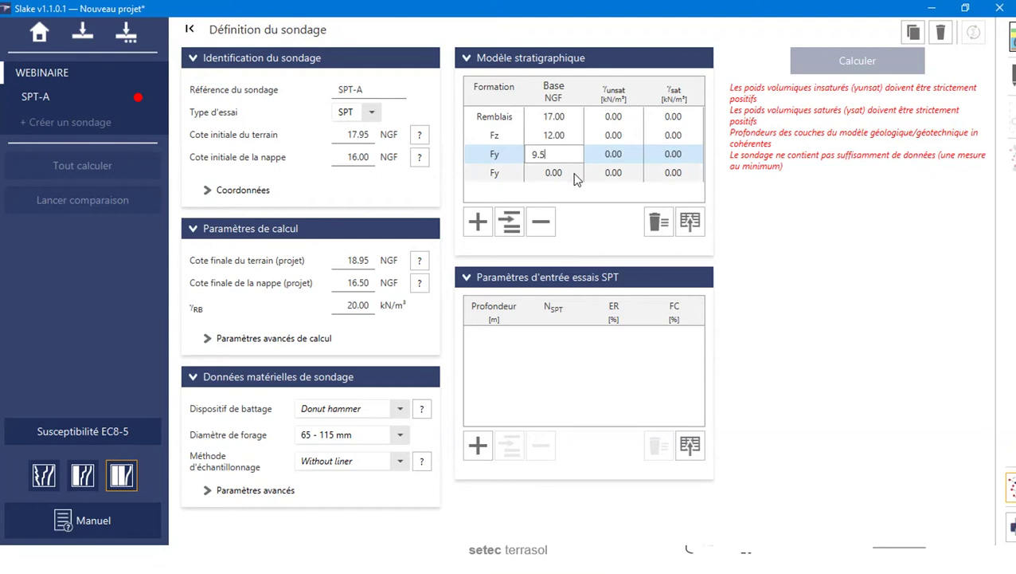
pyautogui.click(576, 174)
pyautogui.write('2')
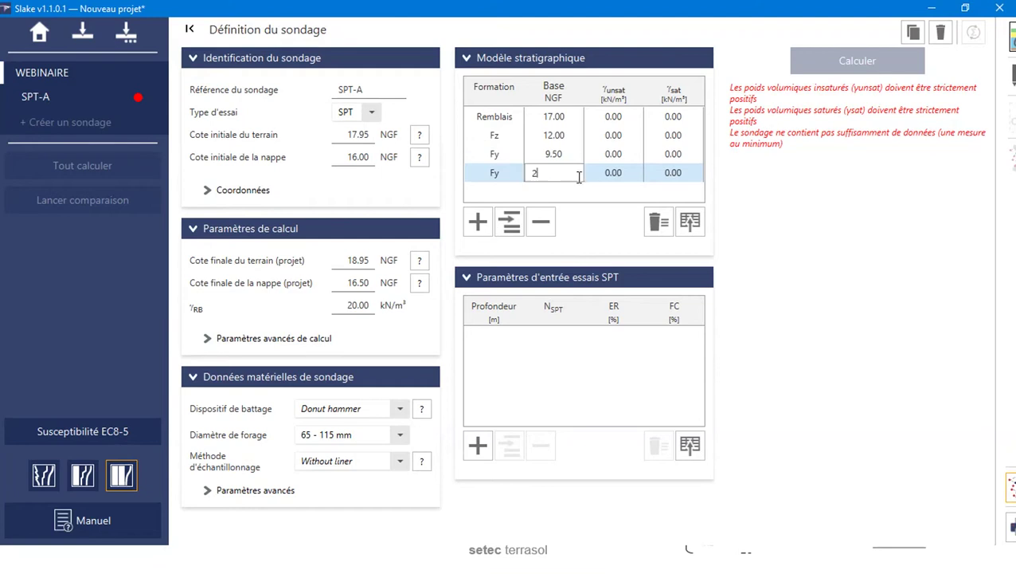
# Step: Propagate a value of 20 kN/m³ to all layers for both the unsaturated and saturated unit weights
pyautogui.click(644, 115)
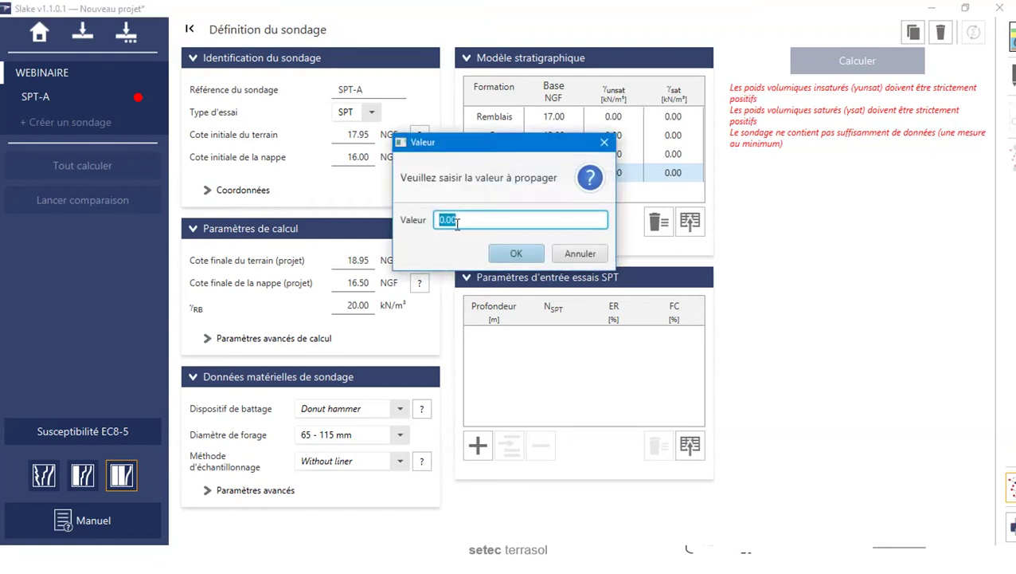
pyautogui.write('20')
pyautogui.click(515, 255)
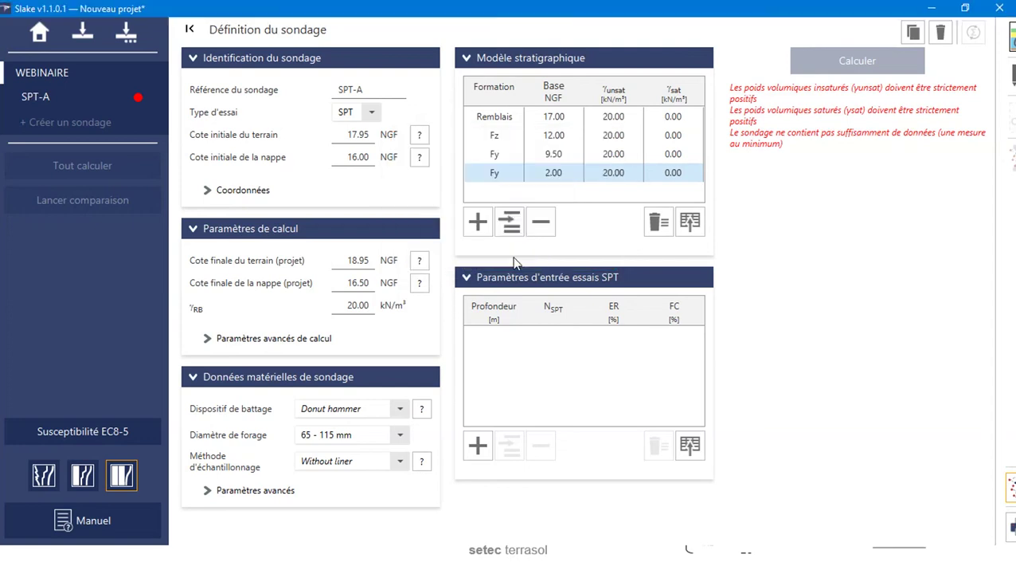
pyautogui.click(681, 102)
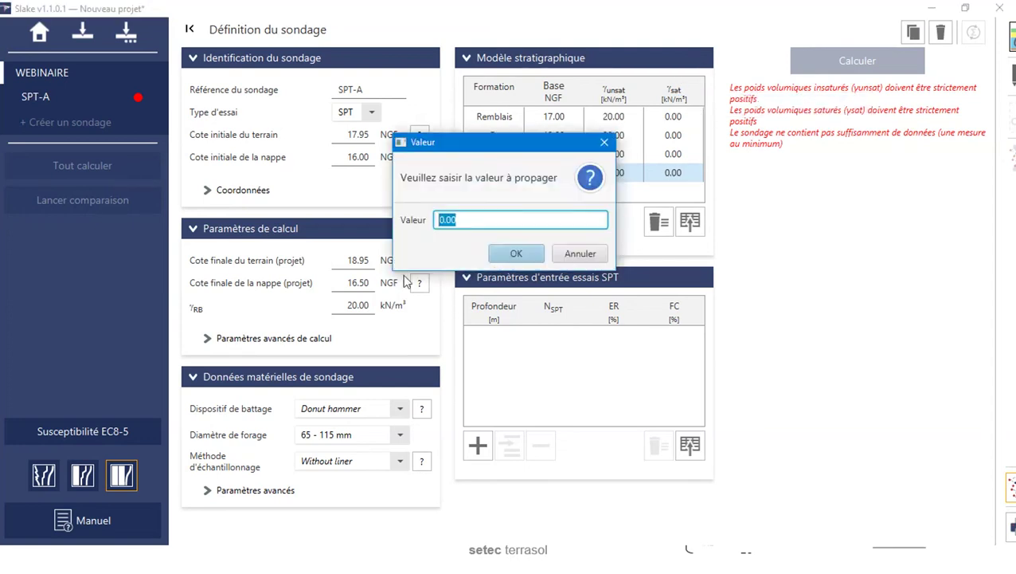
pyautogui.write('20')
pyautogui.click(500, 252)
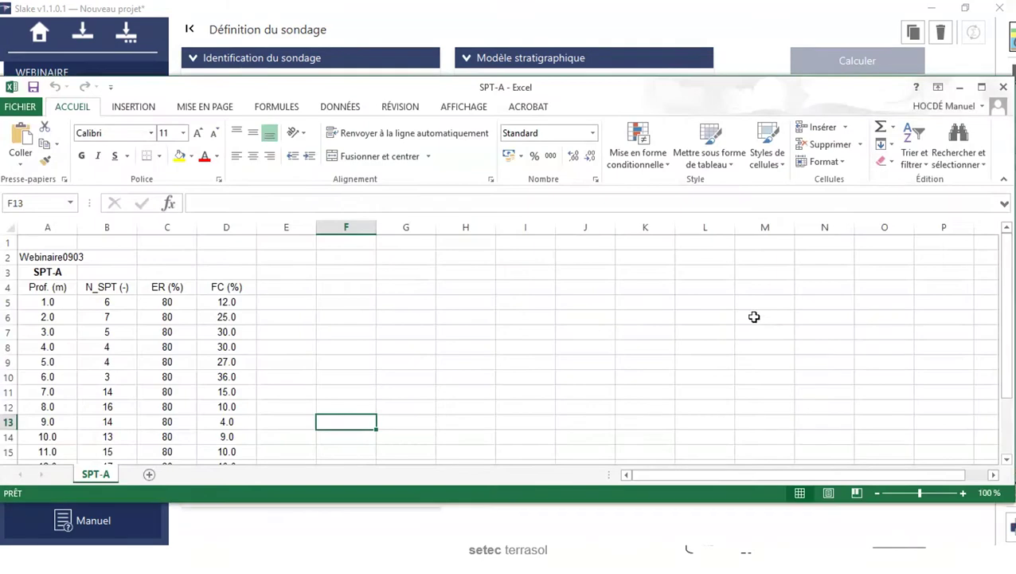
# Step: Switch to the SPT-A workbook in Excel, copy the measurement table with its headers, A4:D16, and return to Slake
pyautogui.moveTo(292, 94); pyautogui.dragTo(356, 56)
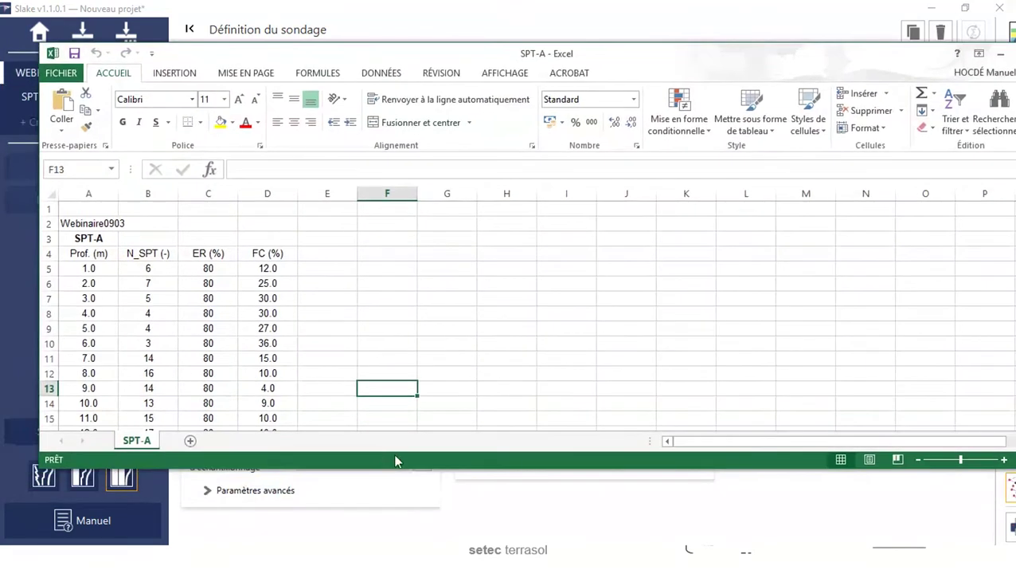
pyautogui.moveTo(400, 468); pyautogui.dragTo(397, 534)
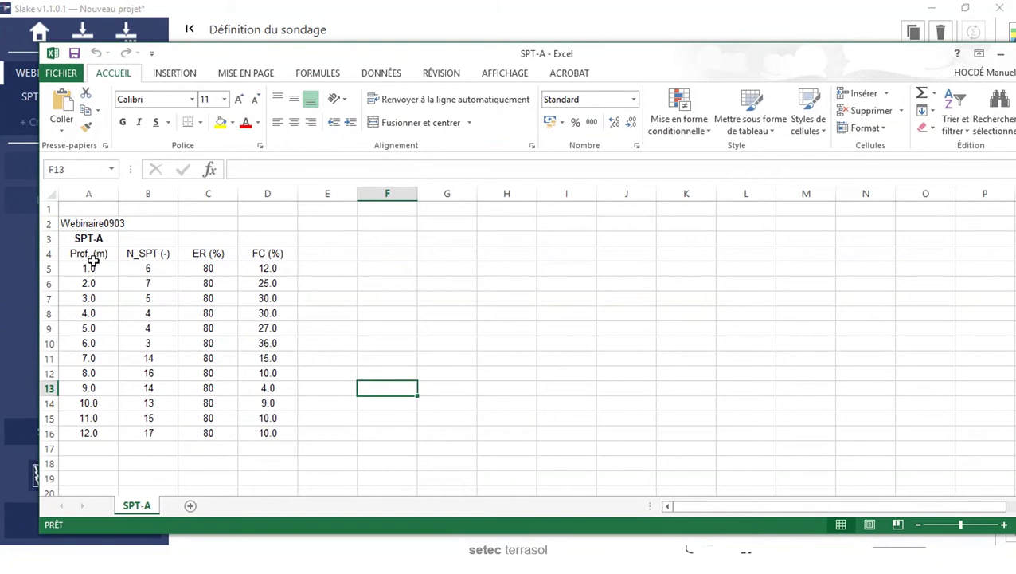
pyautogui.click(92, 267)
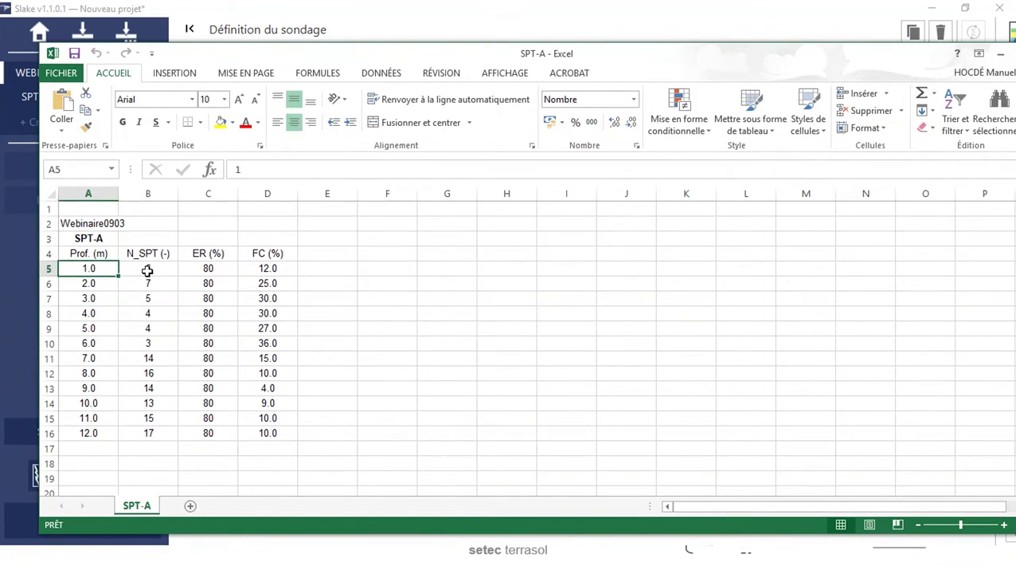
pyautogui.click(147, 270)
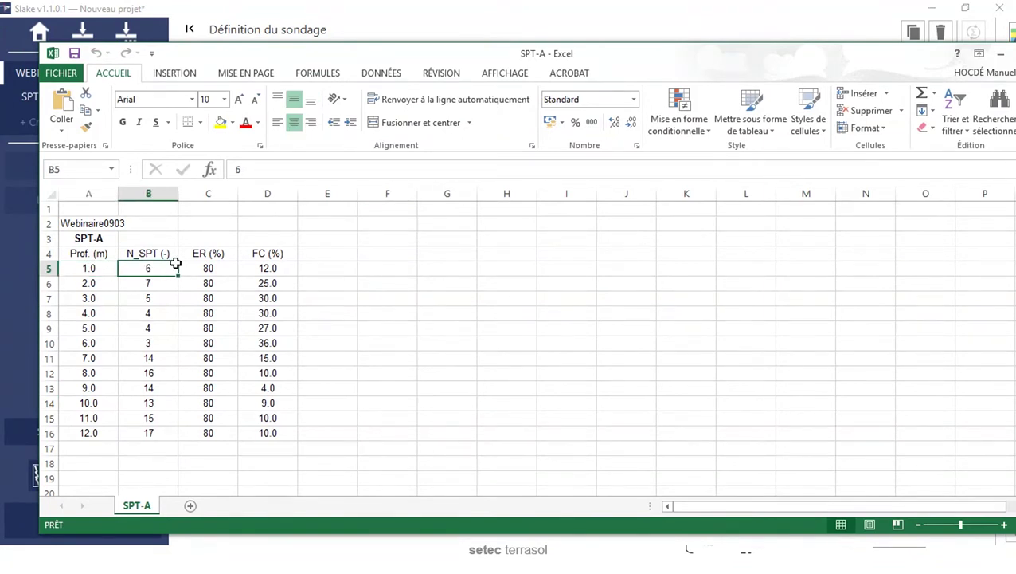
pyautogui.click(206, 256)
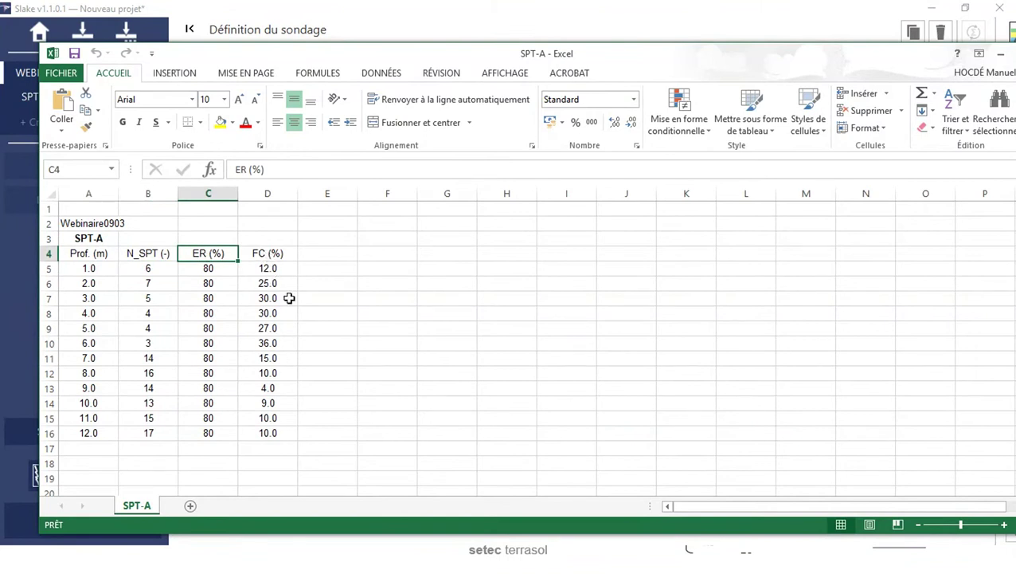
pyautogui.moveTo(277, 431); pyautogui.dragTo(70, 253)
pyautogui.hotkey('ctrl', 'c')
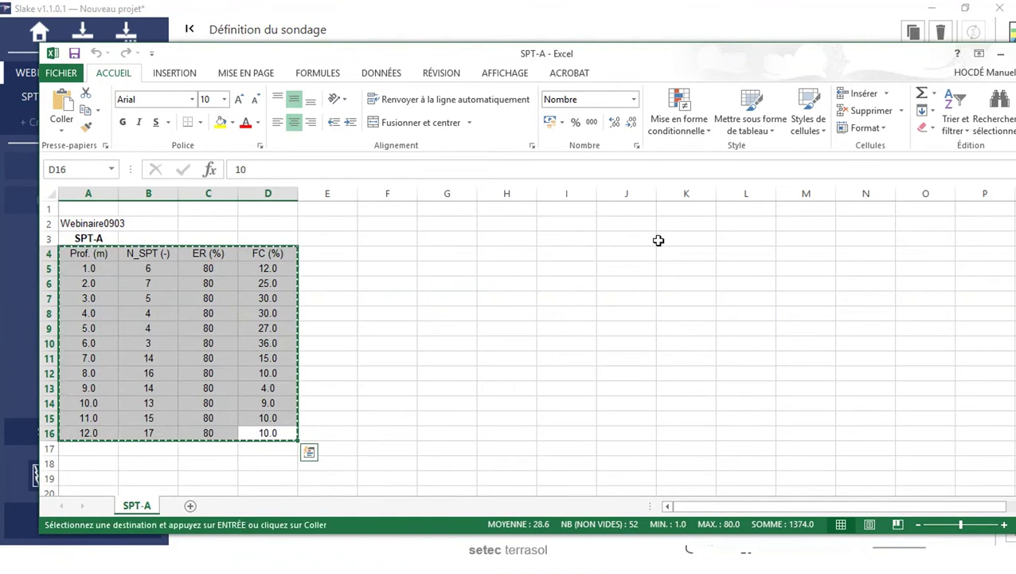
pyautogui.doubleClick(906, 55)
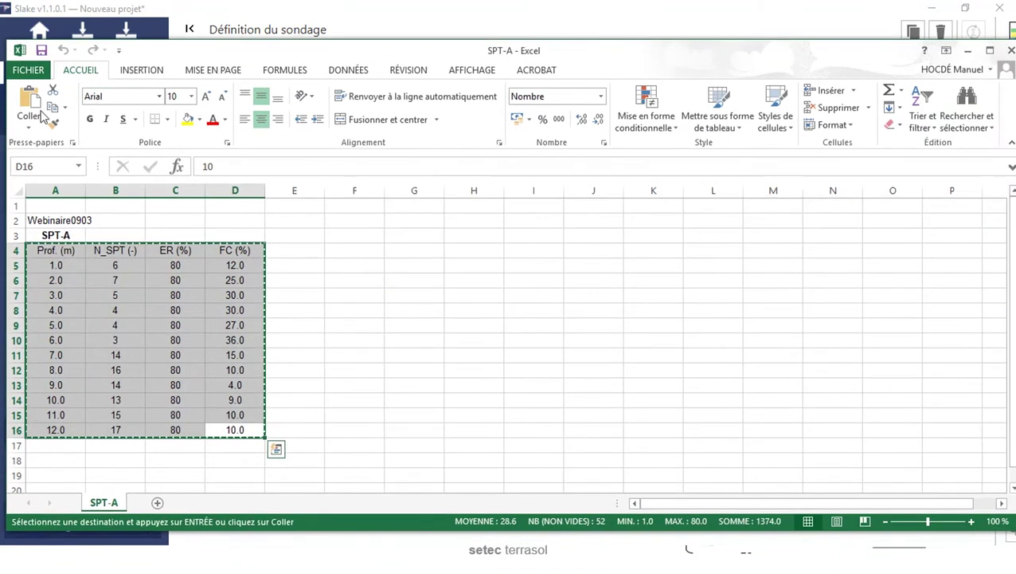
pyautogui.click(968, 53)
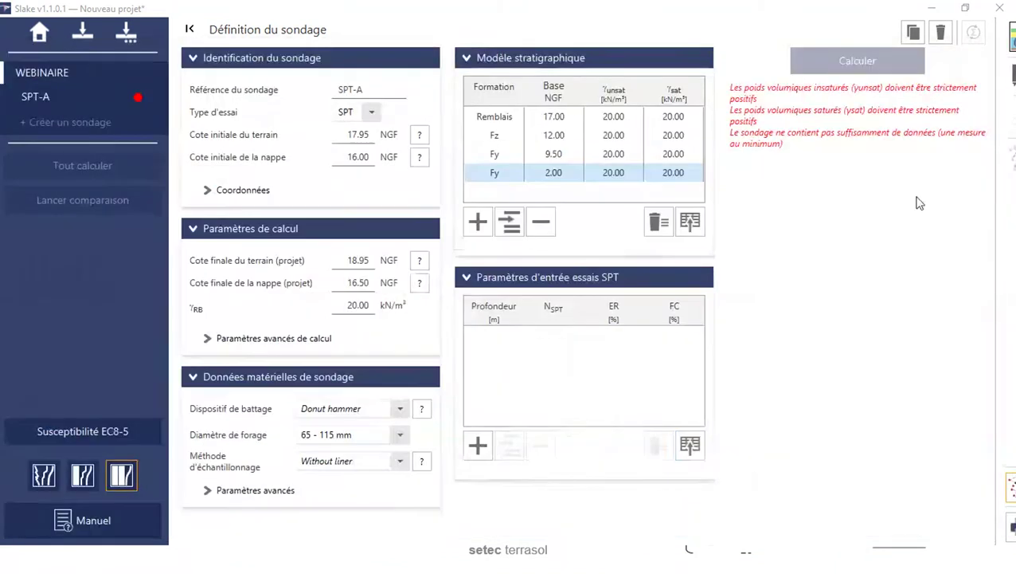
# Step: Import the copied measurements into the SPT input parameters, with Ligne 2 as the first line to import
pyautogui.click(691, 448)
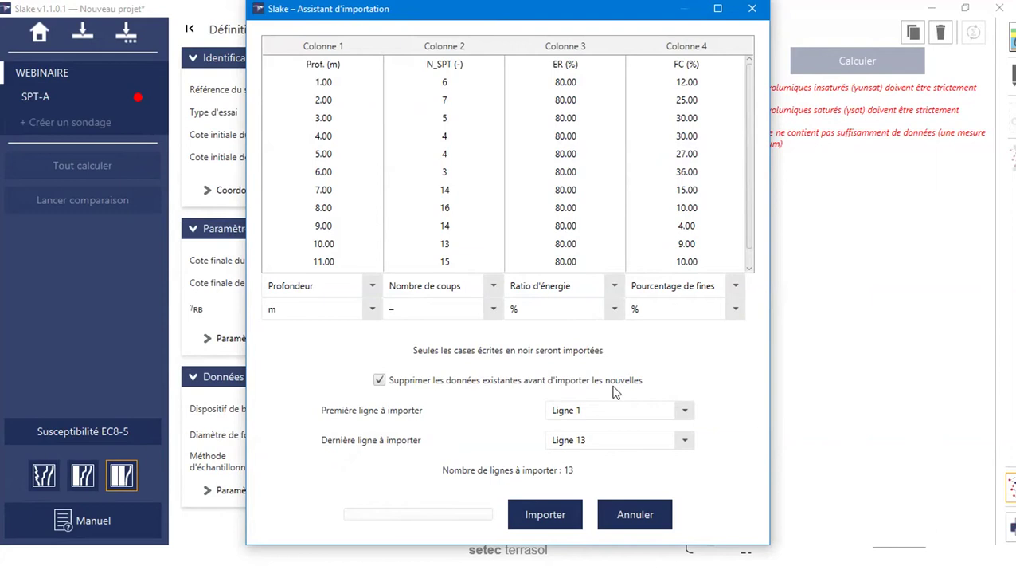
pyautogui.click(607, 409)
pyautogui.click(603, 265)
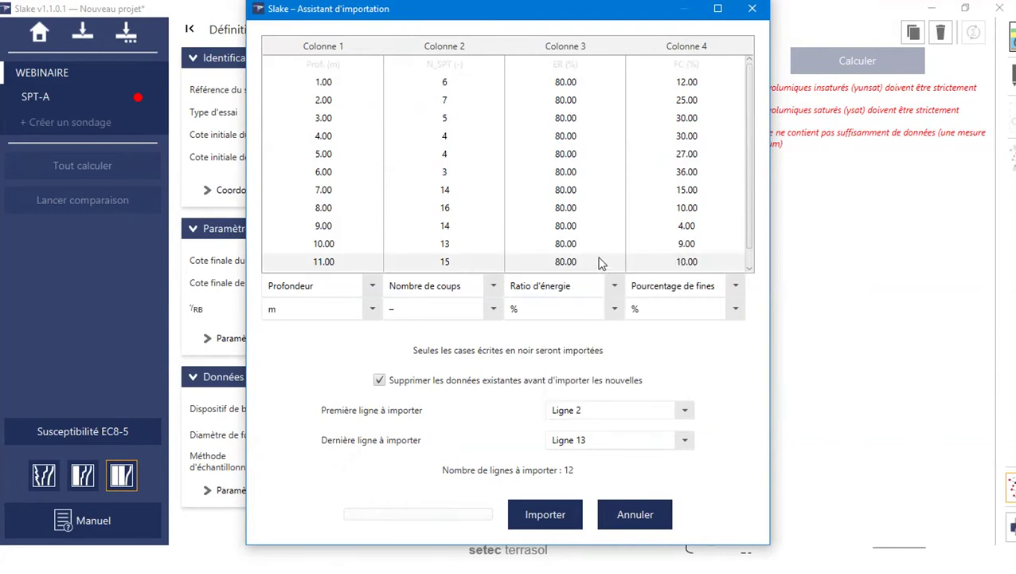
pyautogui.click(574, 514)
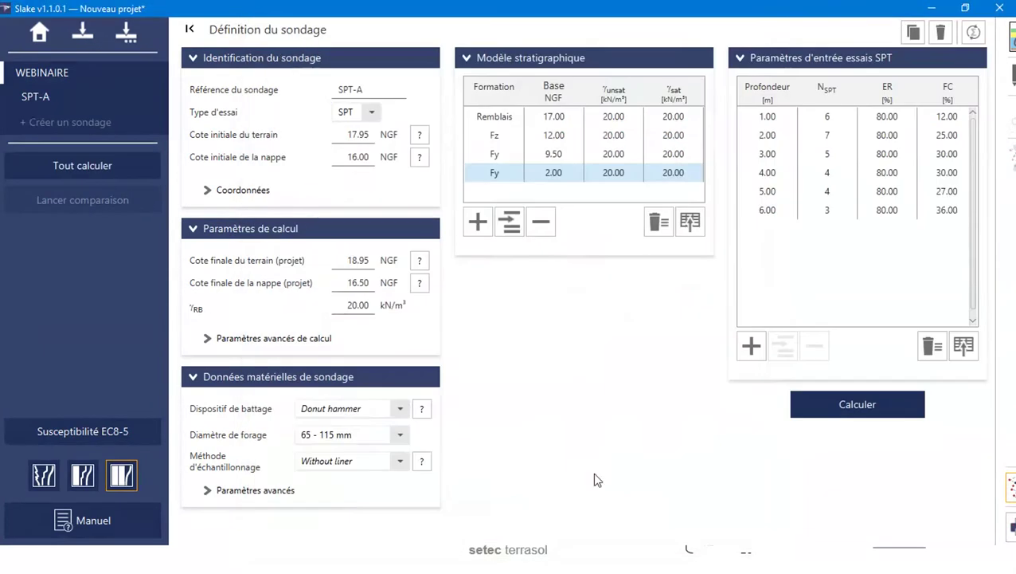
# Step: Collapse all five sections of the borehole definition, from identification to the SPT input parameters
pyautogui.click(561, 64)
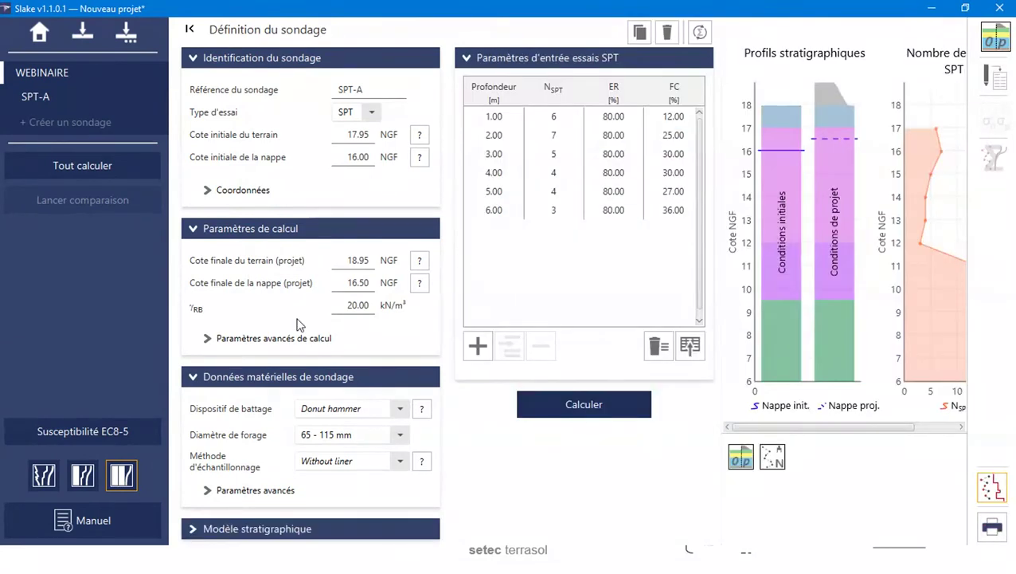
pyautogui.click(317, 229)
pyautogui.click(301, 61)
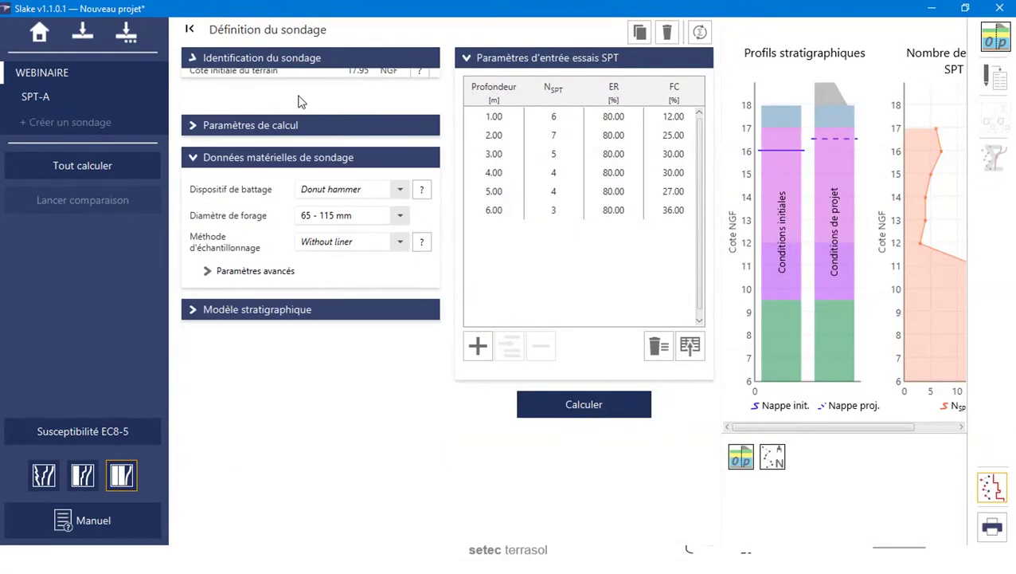
pyautogui.click(287, 123)
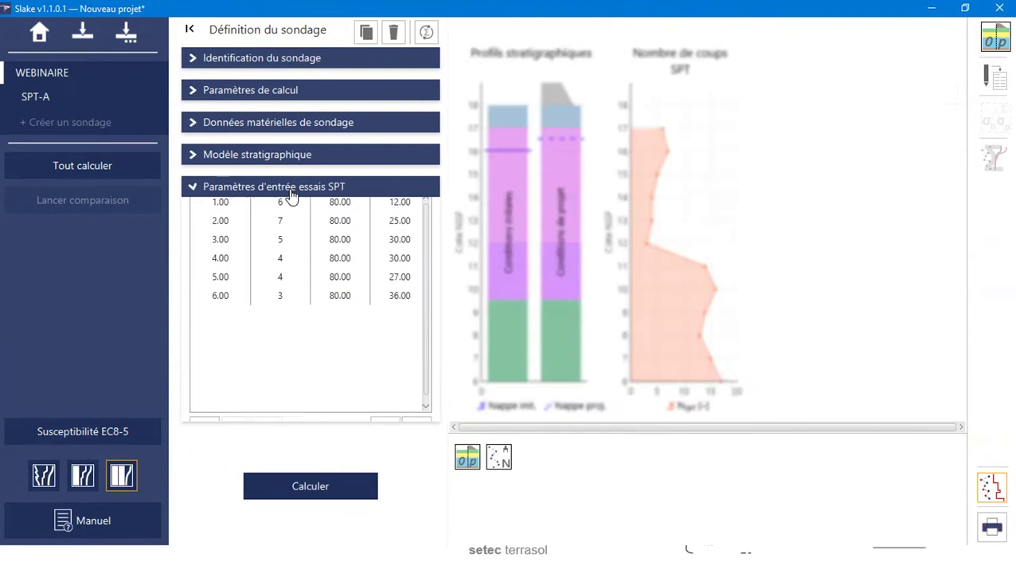
pyautogui.click(291, 192)
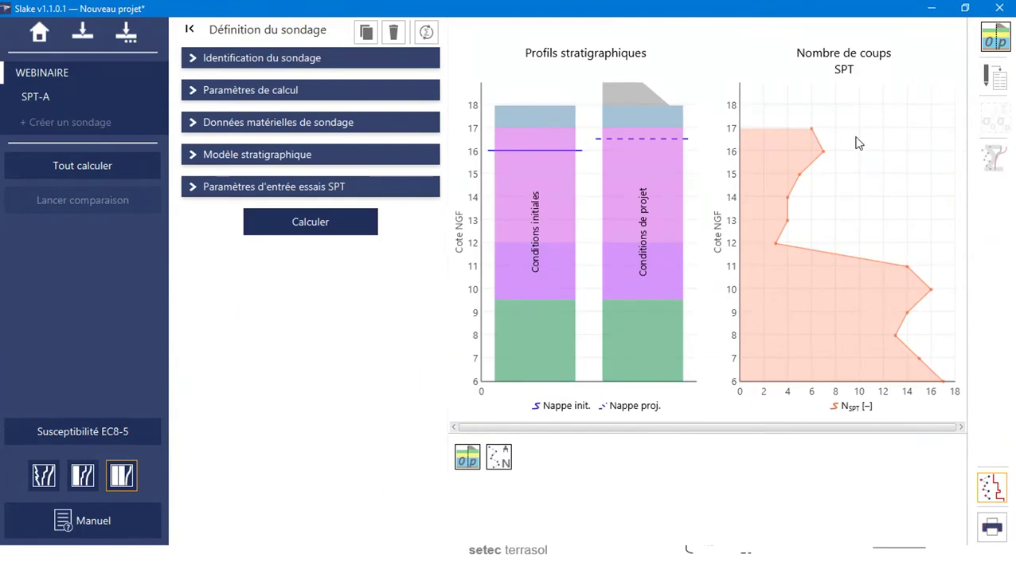
# Step: Add the ER and FC profile chart beside the stratigraphic profiles and SPT blow count chart
pyautogui.moveTo(821, 133)
pyautogui.click(992, 80)
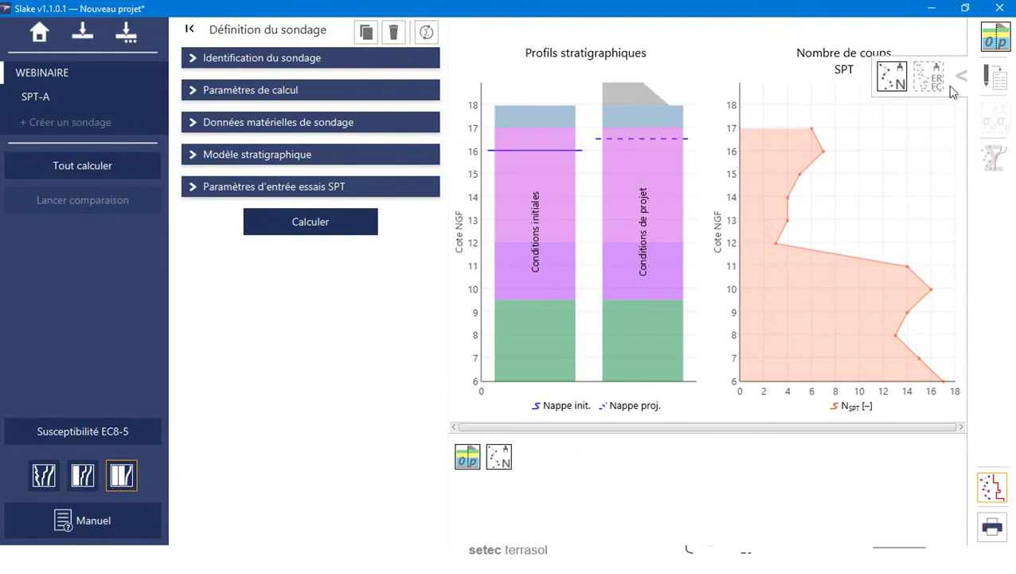
pyautogui.click(928, 76)
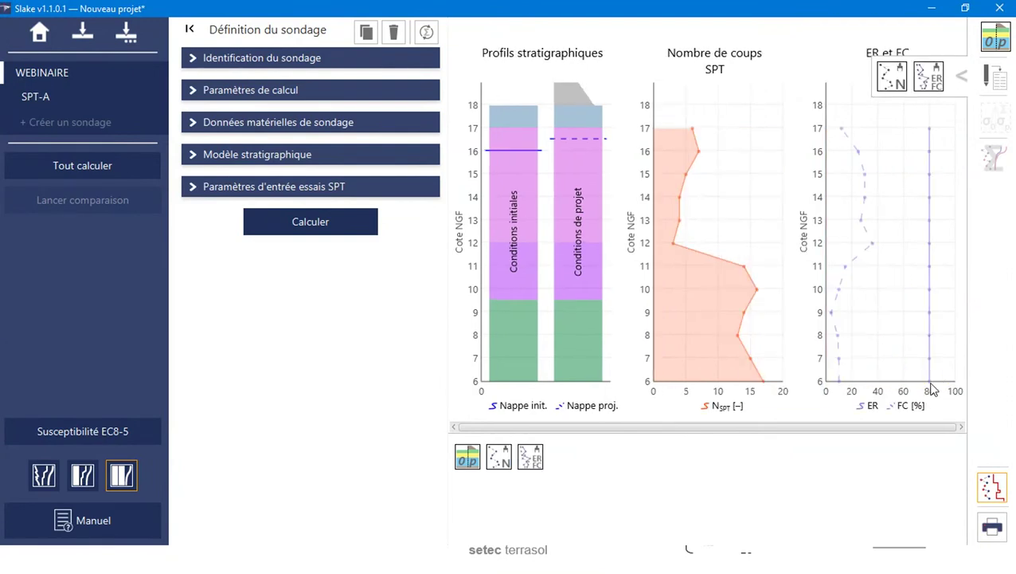
pyautogui.moveTo(932, 149)
# Step: Calculate borehole SPT-A and display only its result charts, hiding the borehole definition
pyautogui.click(347, 239)
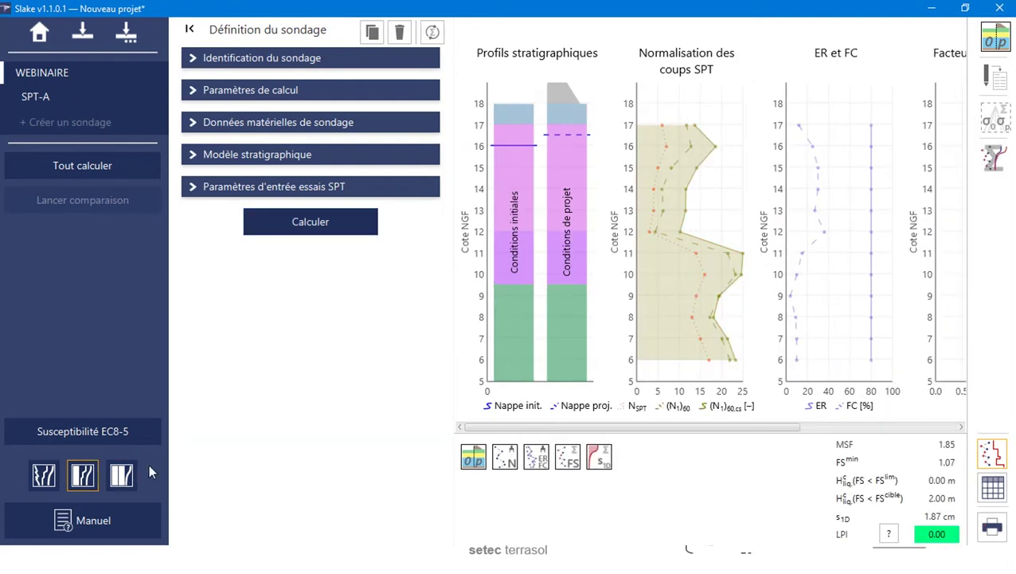
pyautogui.click(45, 476)
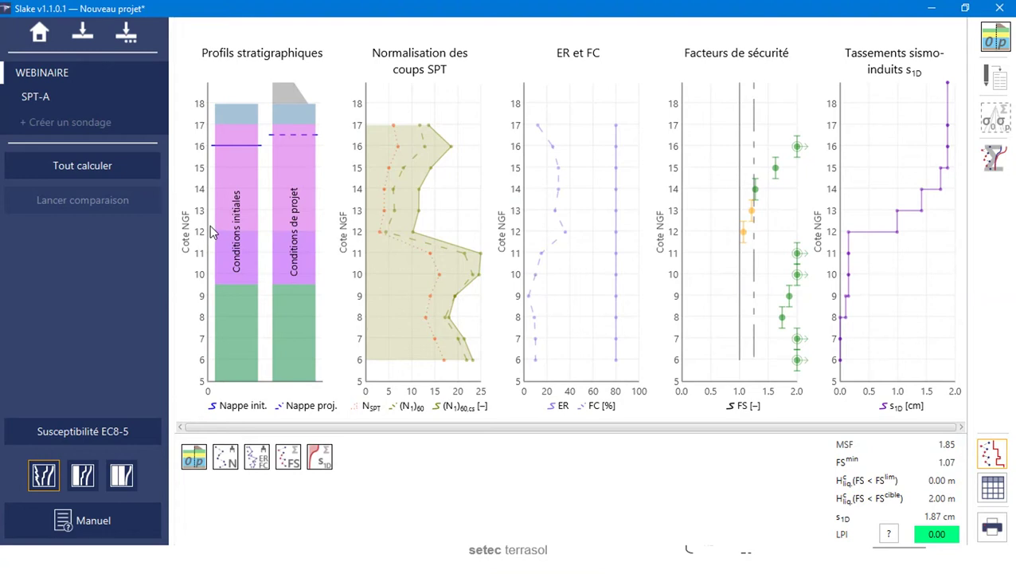
pyautogui.moveTo(423, 261)
pyautogui.moveTo(447, 289)
# Step: Add the stress state and CRR versus CSR charts to the results and examine them alongside the safety factors and settlements
pyautogui.click(1003, 129)
pyautogui.moveTo(642, 295)
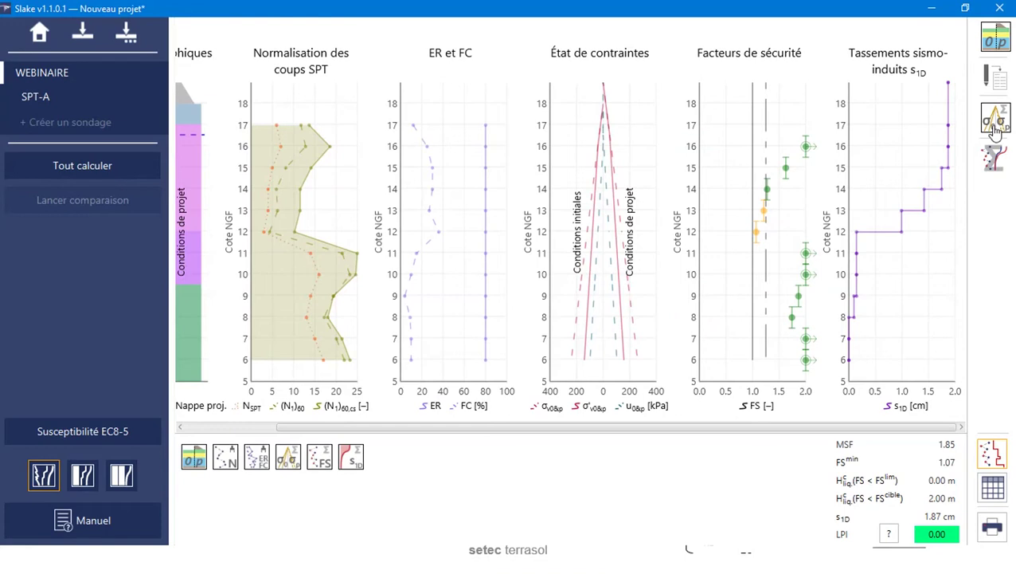
pyautogui.moveTo(994, 159)
pyautogui.click(776, 162)
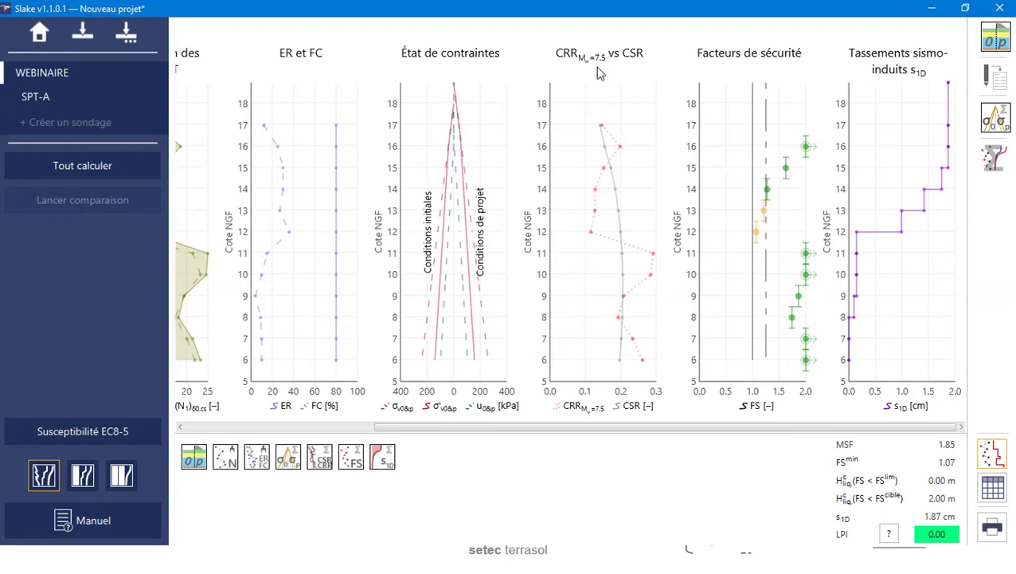
pyautogui.moveTo(594, 279)
pyautogui.moveTo(621, 214)
pyautogui.moveTo(764, 234)
pyautogui.moveTo(858, 275)
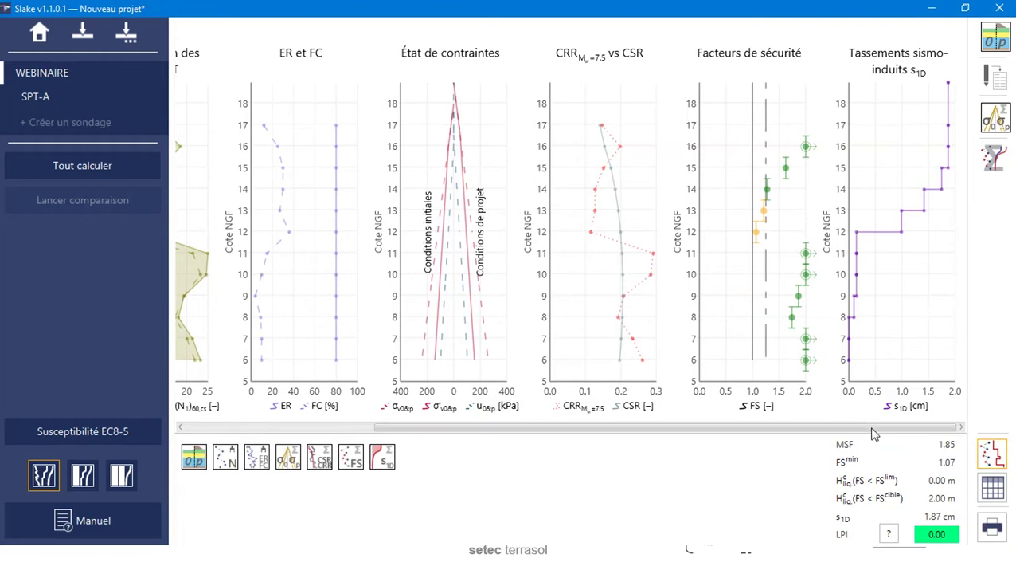
pyautogui.hscroll(-1, 868, 435)
pyautogui.hscroll(1, 868, 434)
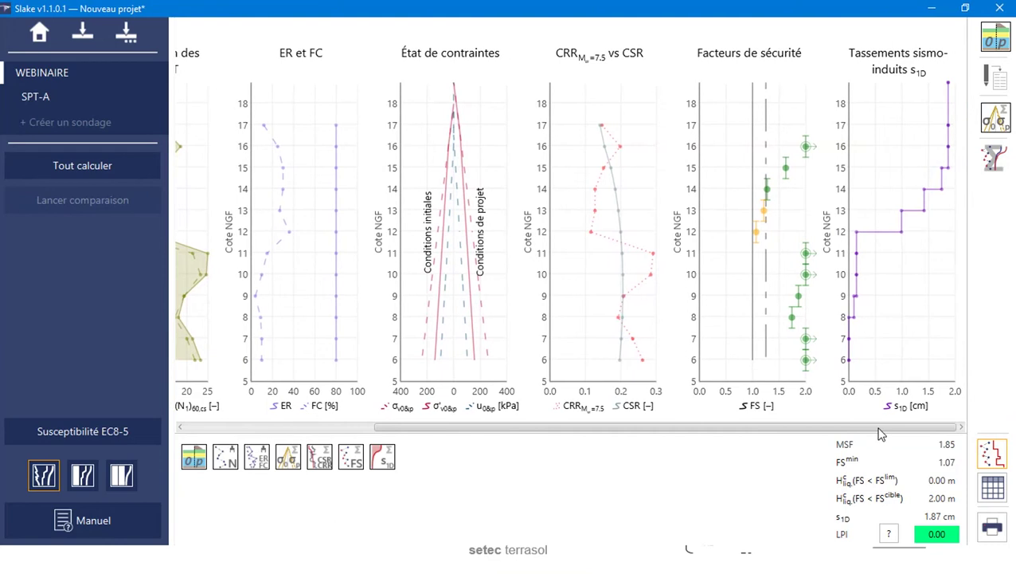
# Step: Show the SPT-A results as a table and examine every column through to the liquefiable thicknesses
pyautogui.click(995, 485)
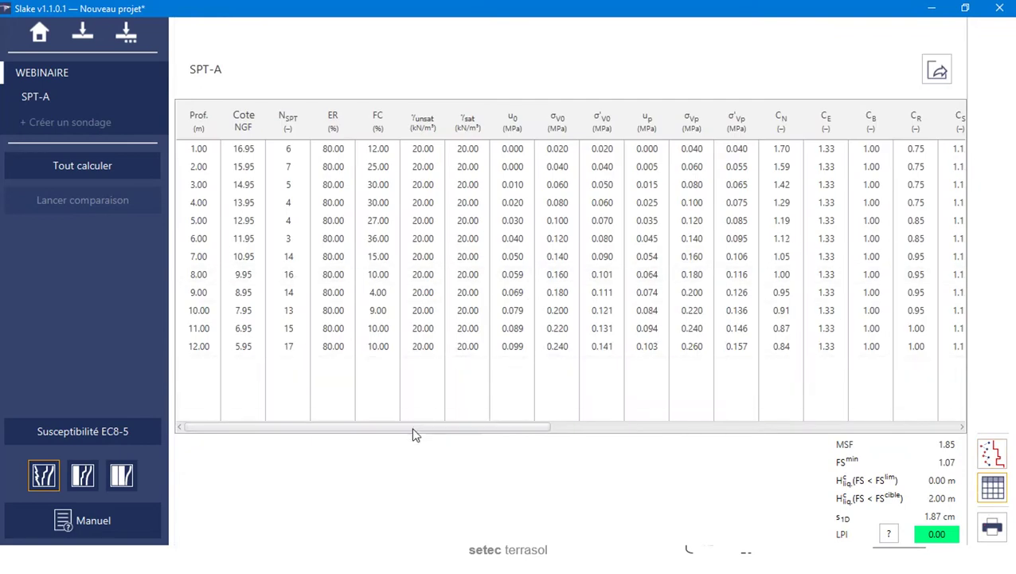
pyautogui.moveTo(411, 427); pyautogui.dragTo(572, 430)
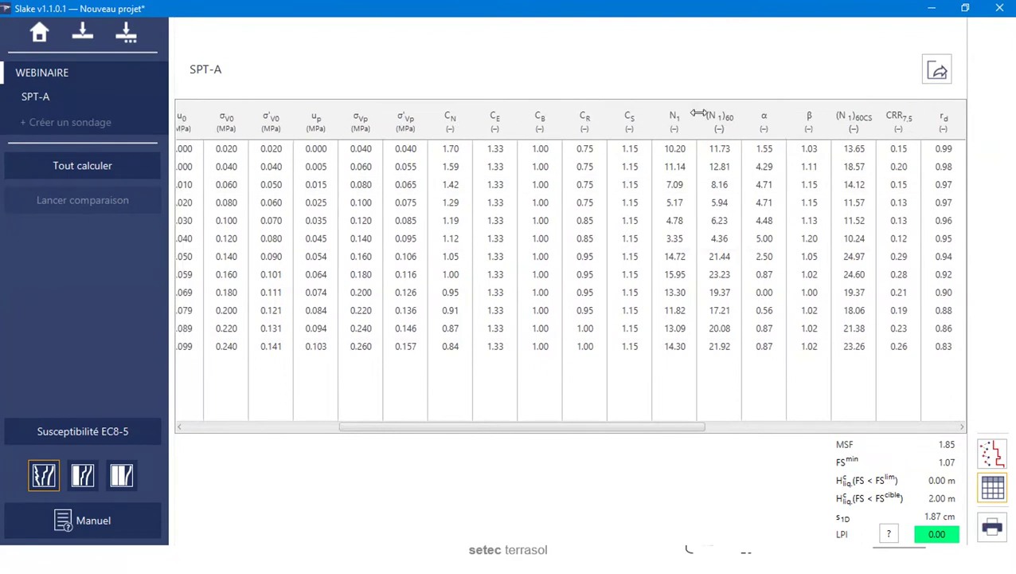
pyautogui.hscroll(3, 674, 429)
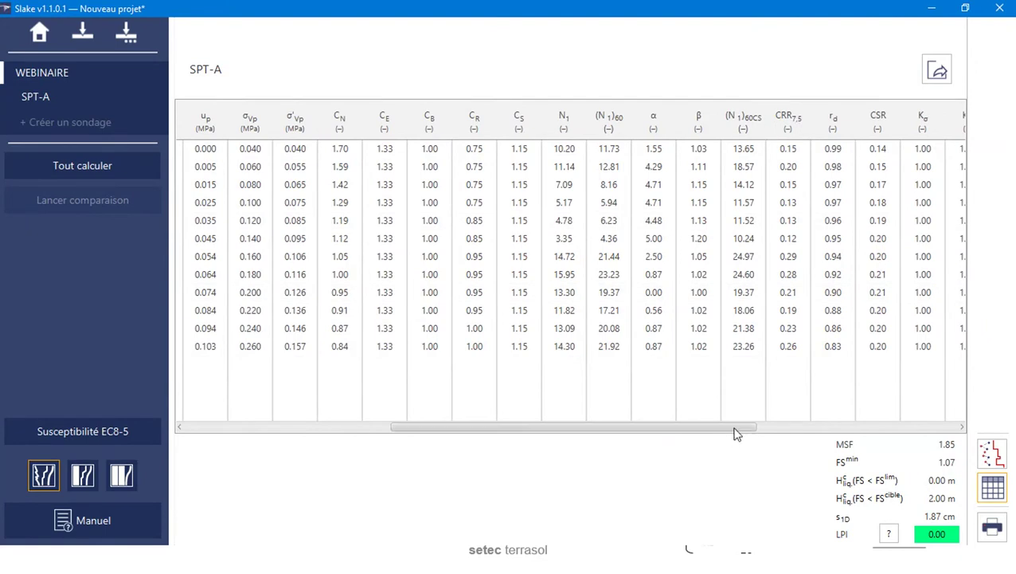
pyautogui.moveTo(733, 434); pyautogui.dragTo(793, 418)
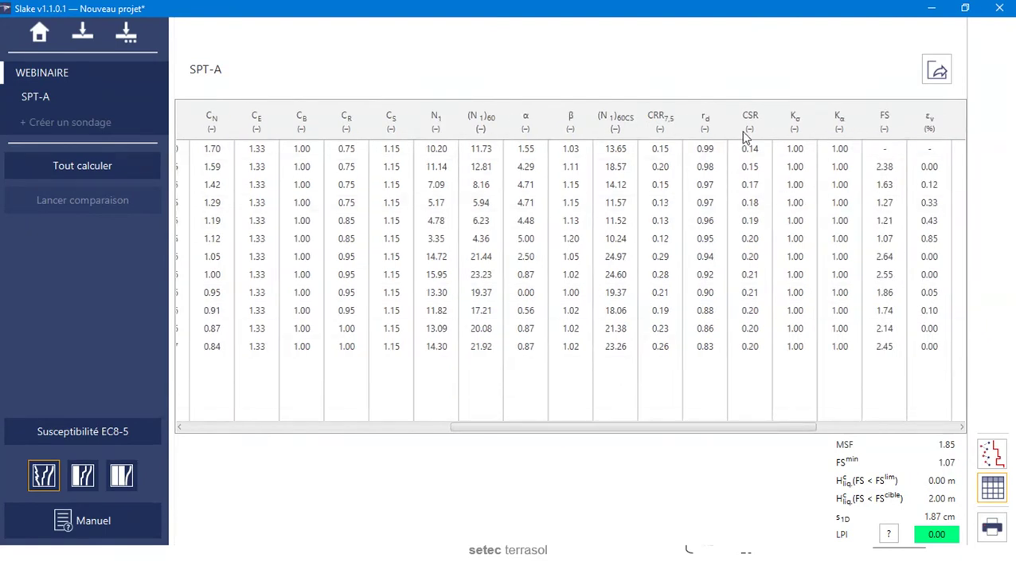
pyautogui.moveTo(781, 428); pyautogui.dragTo(853, 428)
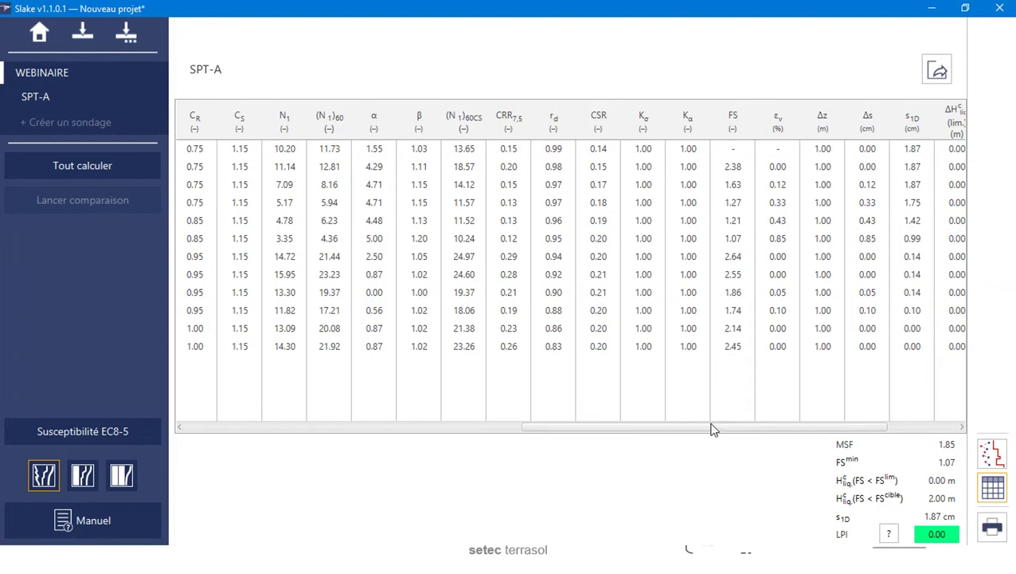
pyautogui.moveTo(712, 426); pyautogui.dragTo(770, 427)
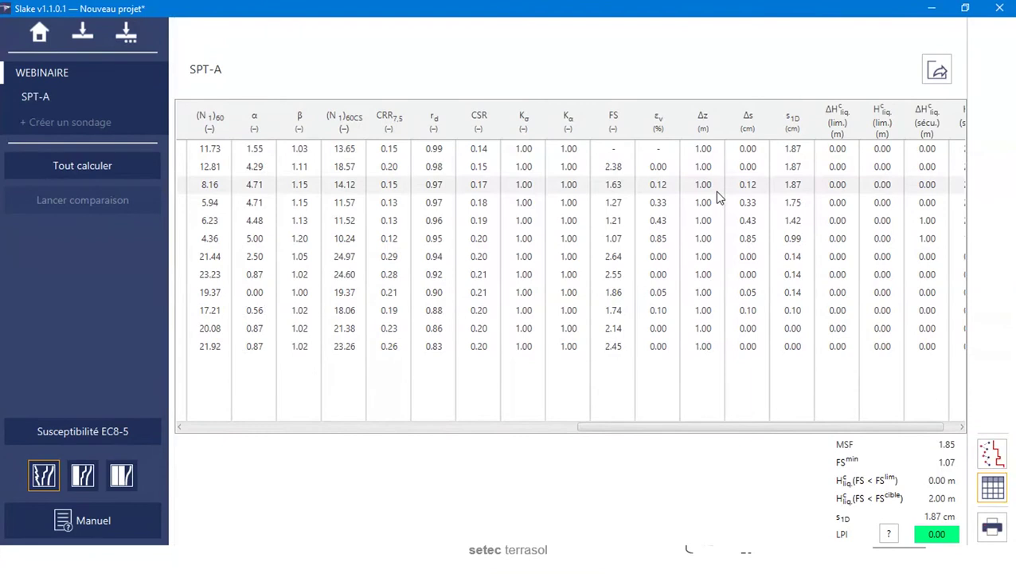
pyautogui.moveTo(645, 427); pyautogui.dragTo(658, 426)
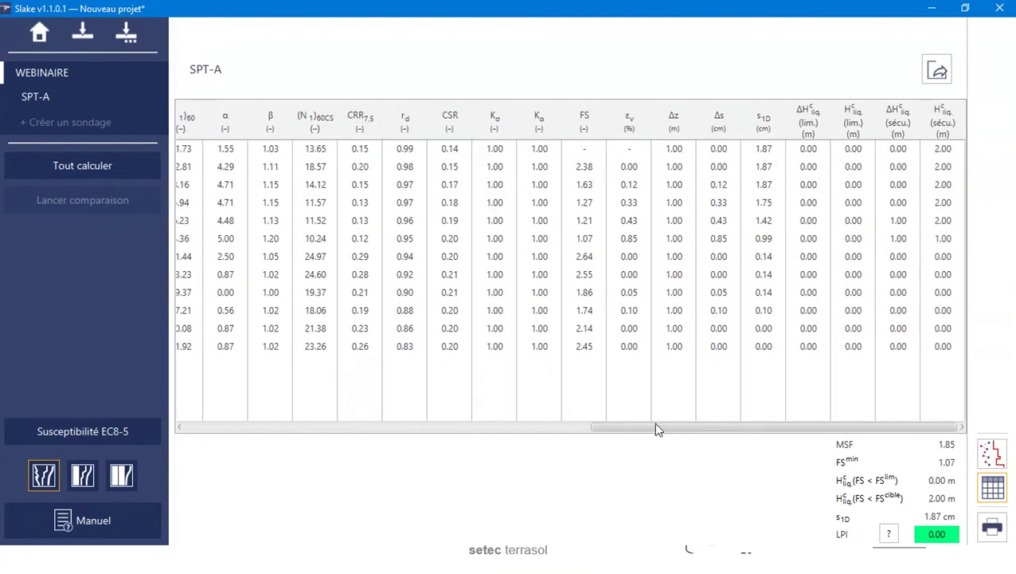
# Step: Check the export options of the SPT-A results table, and return to the result charts
pyautogui.click(934, 69)
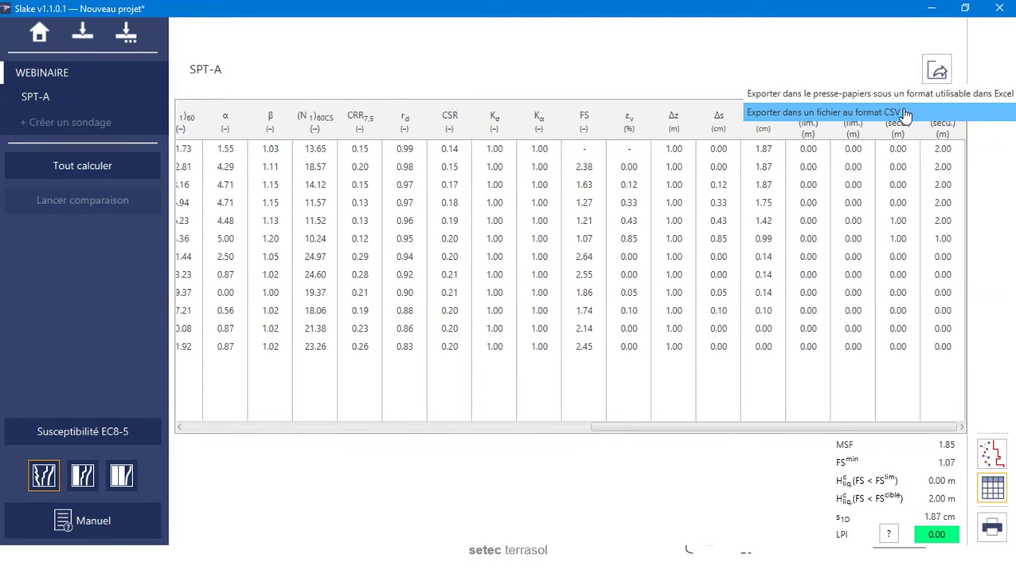
pyautogui.click(1005, 496)
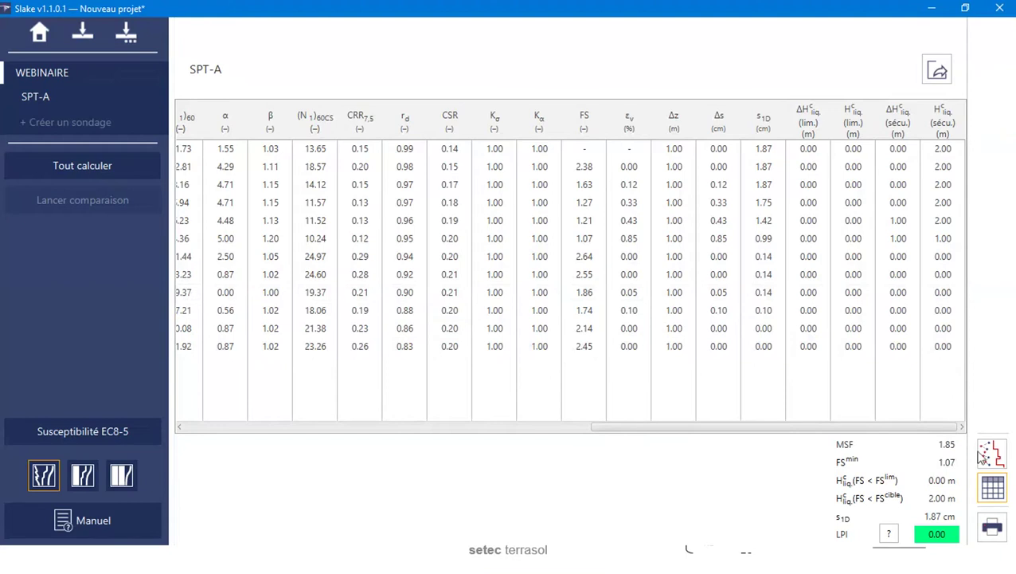
pyautogui.click(981, 454)
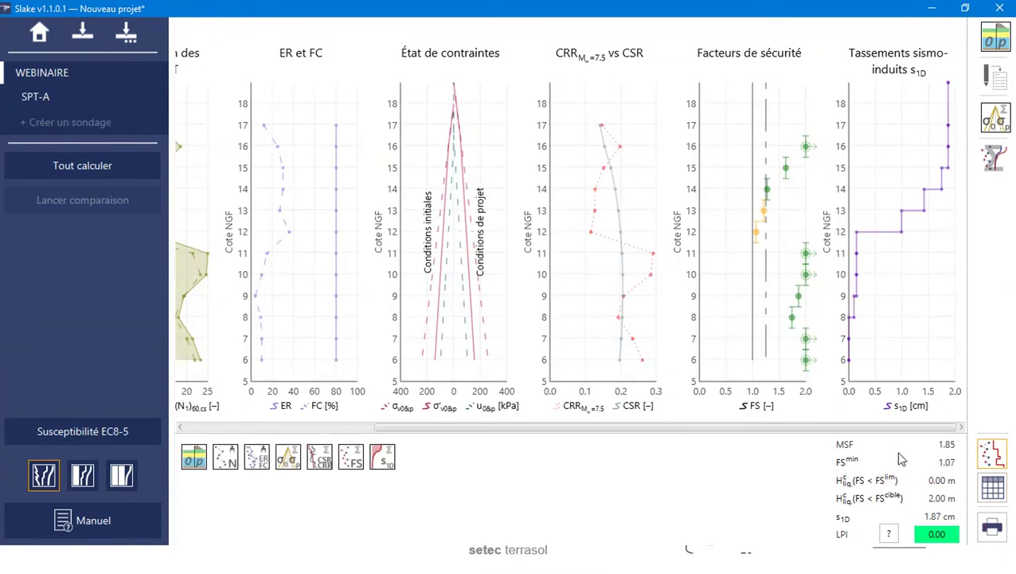
# Step: Remove the CRR versus CSR, stress state, and ER and FC charts from the SPT-A results
pyautogui.click(992, 158)
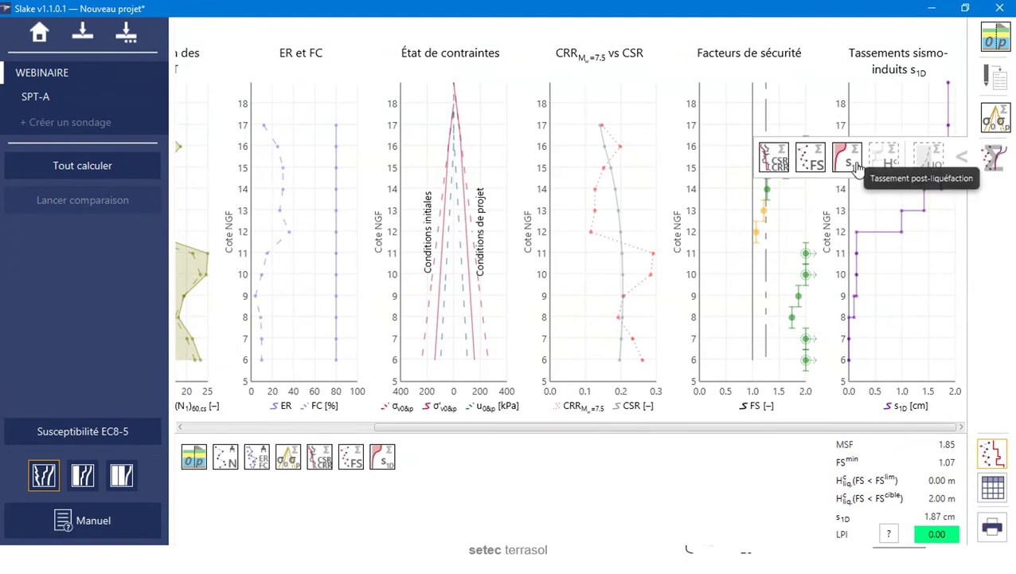
pyautogui.click(787, 162)
pyautogui.click(994, 120)
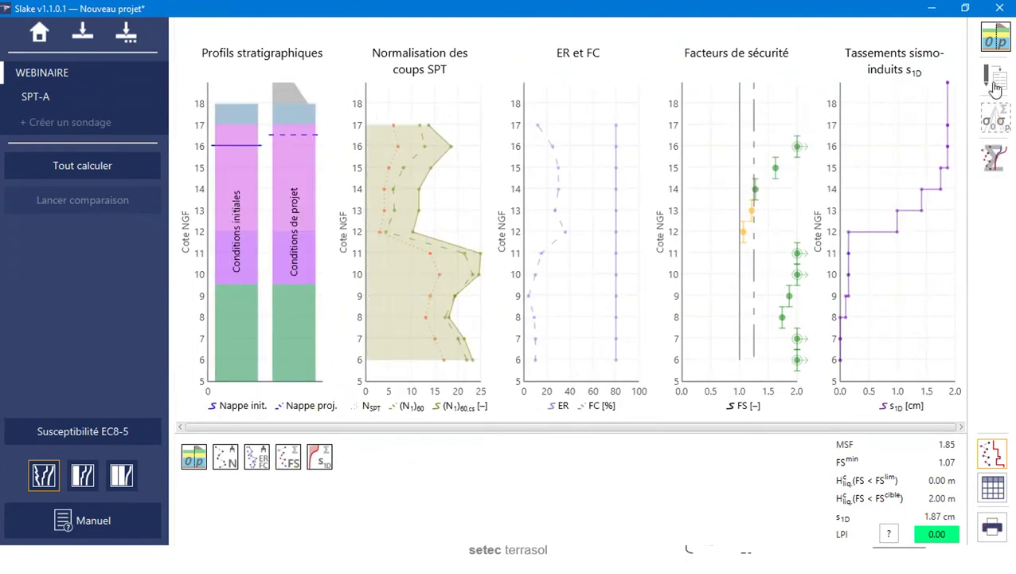
pyautogui.moveTo(993, 79)
pyautogui.click(929, 77)
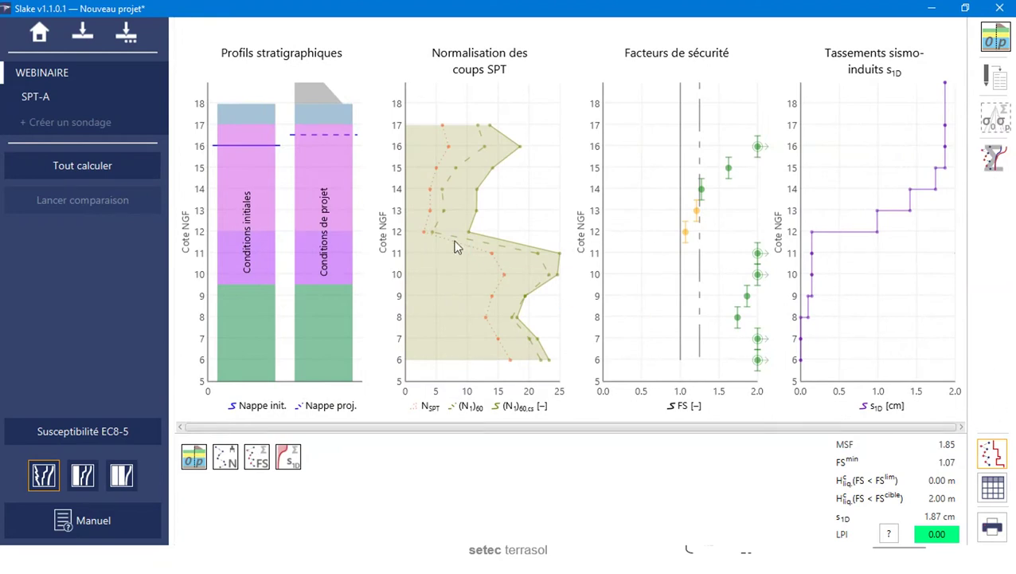
pyautogui.moveTo(471, 236)
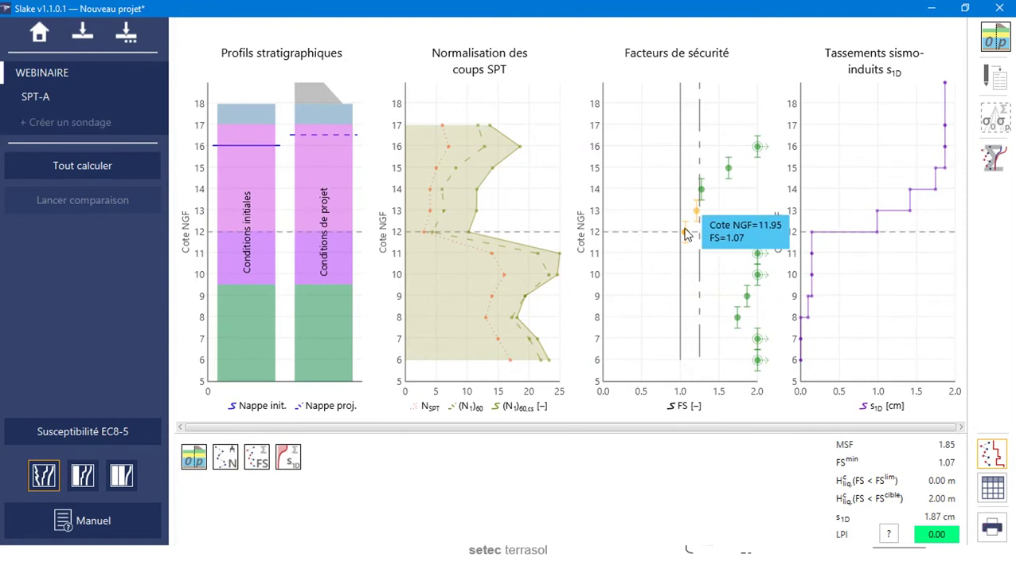
pyautogui.moveTo(831, 237)
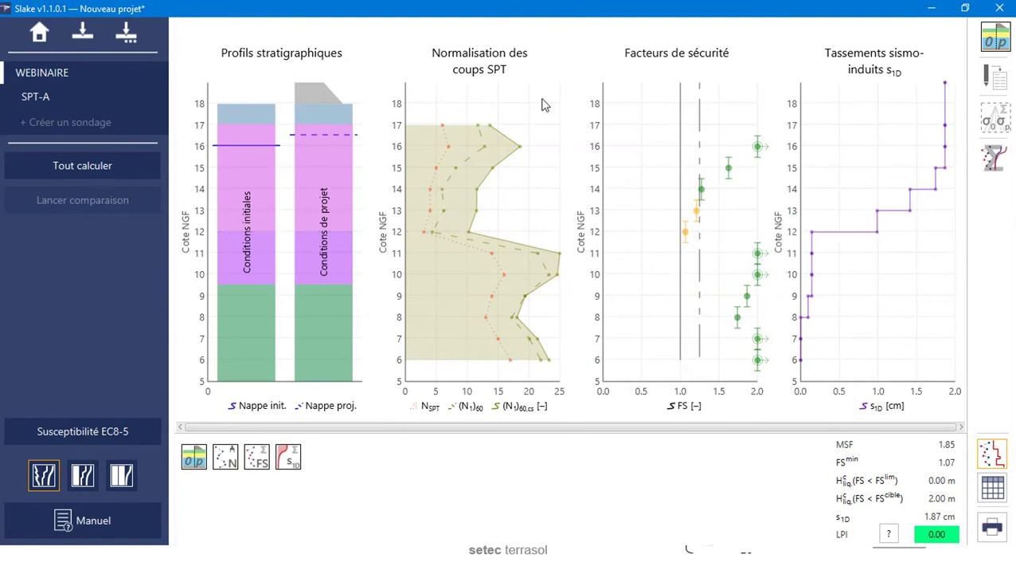
# Step: Create a second borehole and set the layout to show the definition alongside the result charts
pyautogui.click(42, 128)
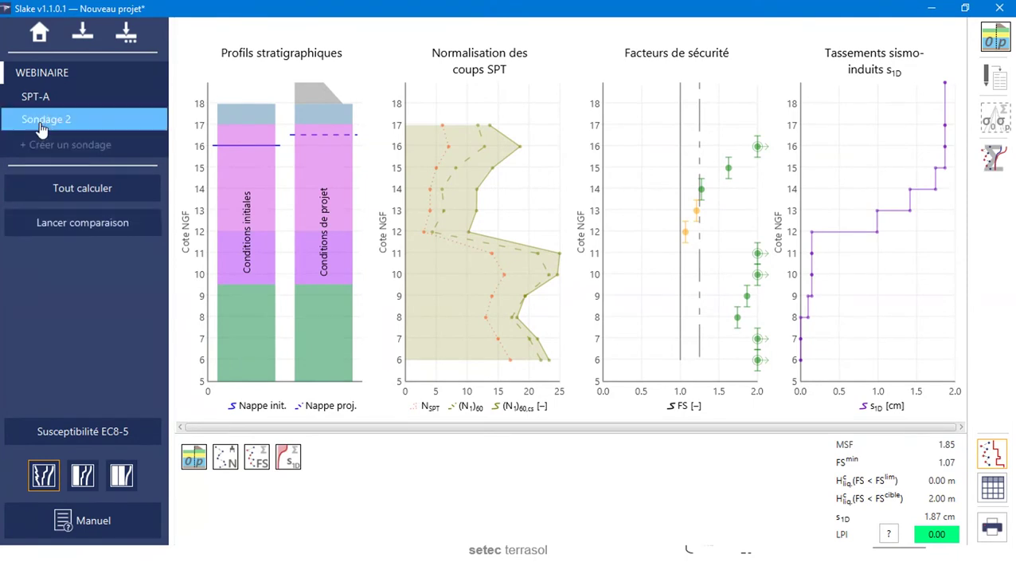
pyautogui.click(88, 482)
pyautogui.click(121, 477)
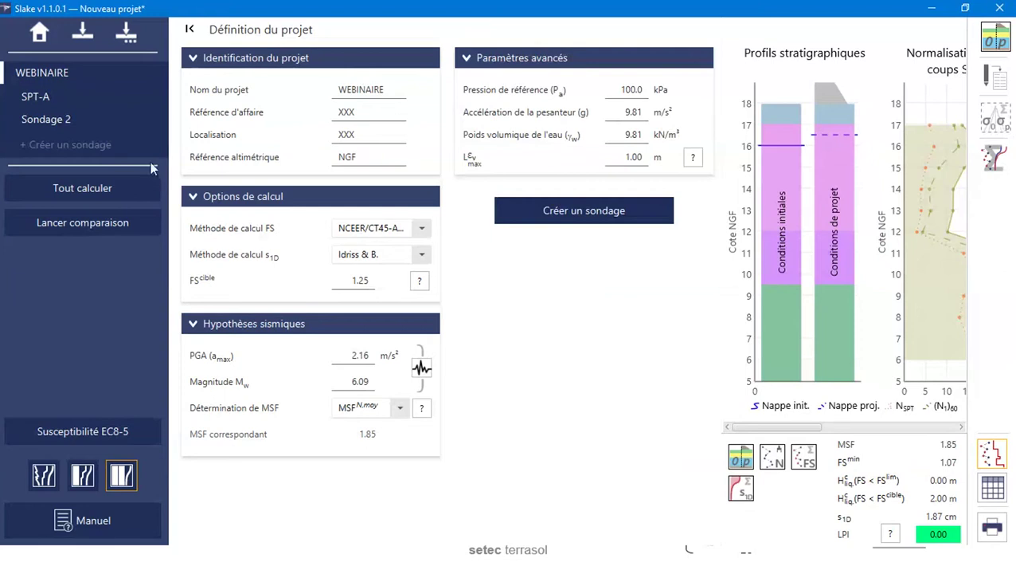
# Step: Delete the blank borehole Sondage 2, and duplicate borehole SPT-A and open the copy's definition
pyautogui.rightClick(39, 126)
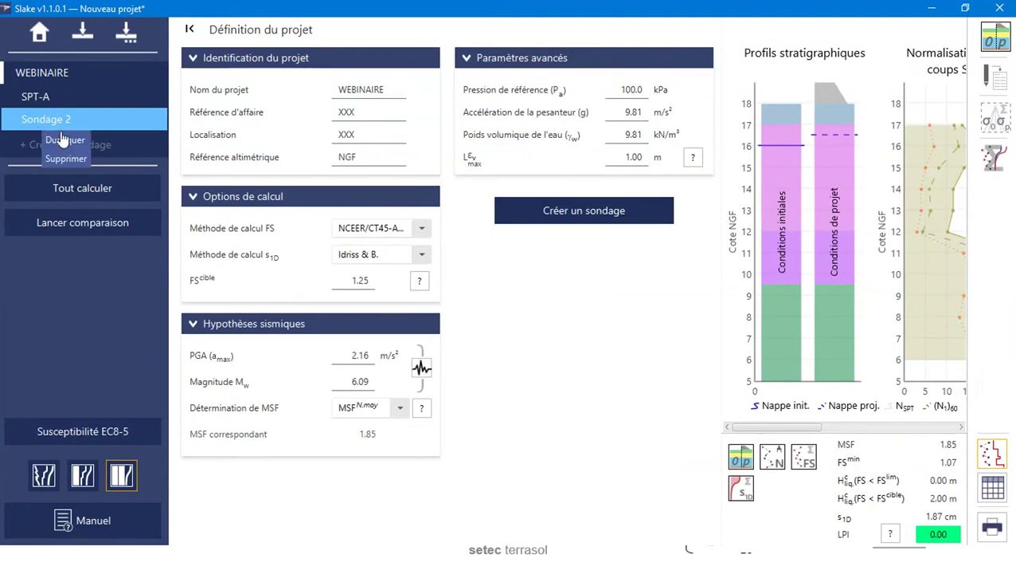
pyautogui.click(52, 137)
pyautogui.rightClick(44, 99)
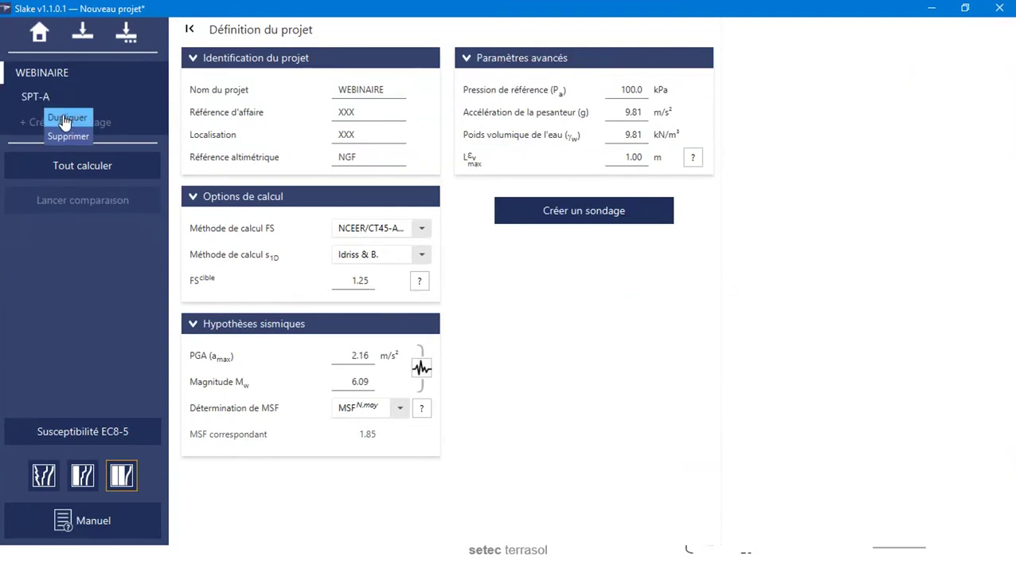
pyautogui.click(57, 118)
pyautogui.click(66, 104)
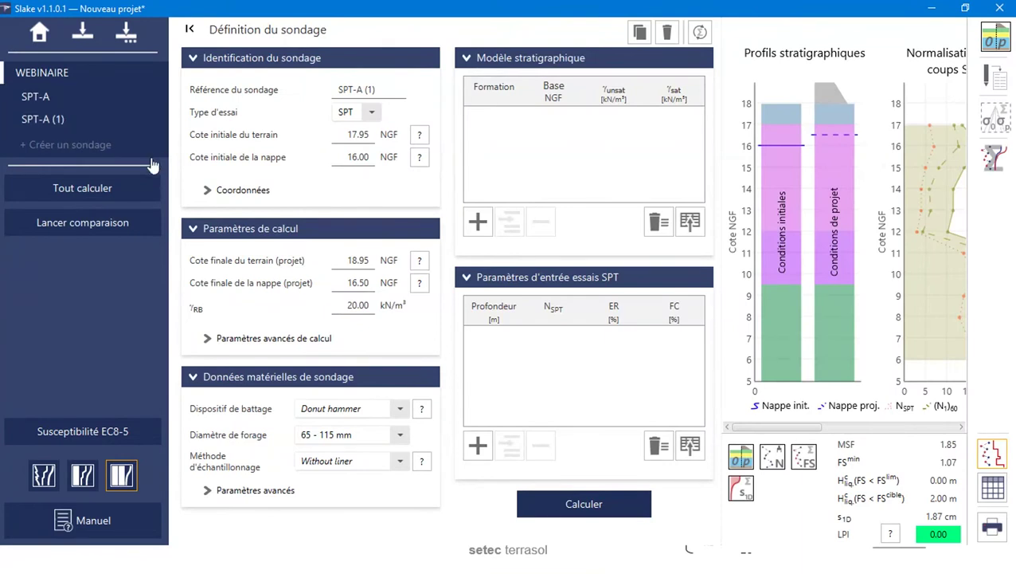
pyautogui.click(39, 118)
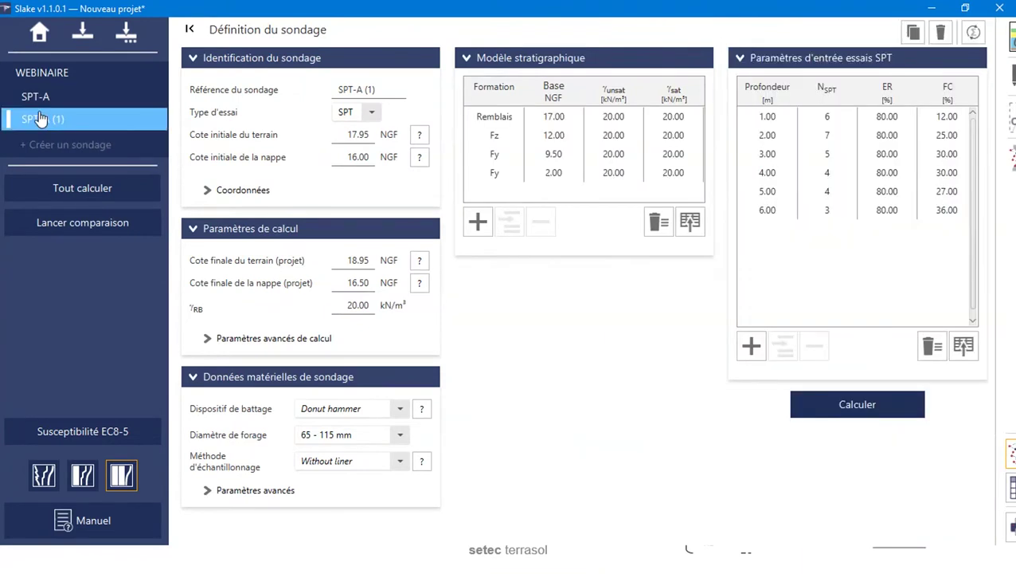
# Step: Rename the duplicated borehole as CPT-1 and set its test type to CPT
pyautogui.click(401, 94)
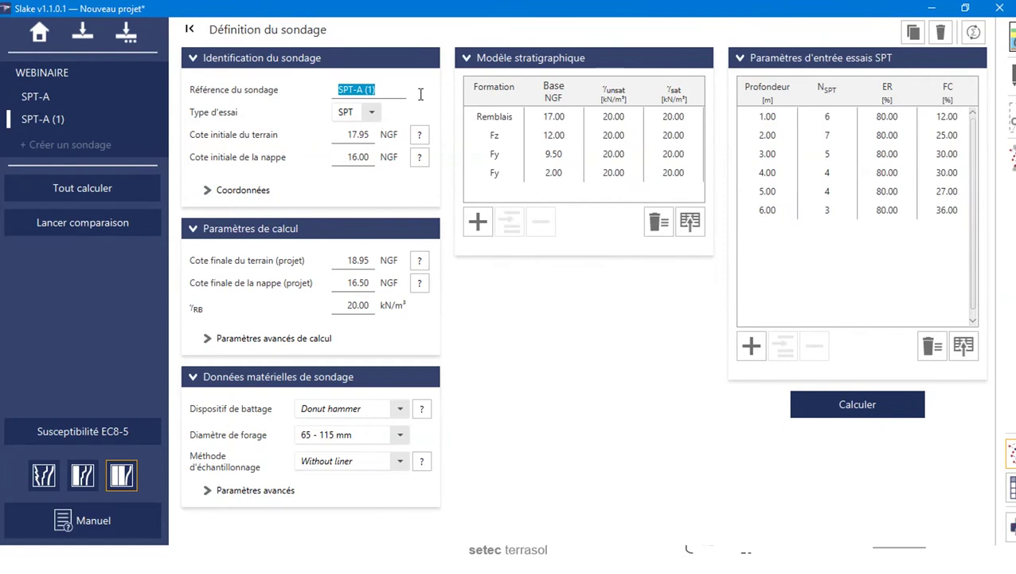
pyautogui.write('CPT')
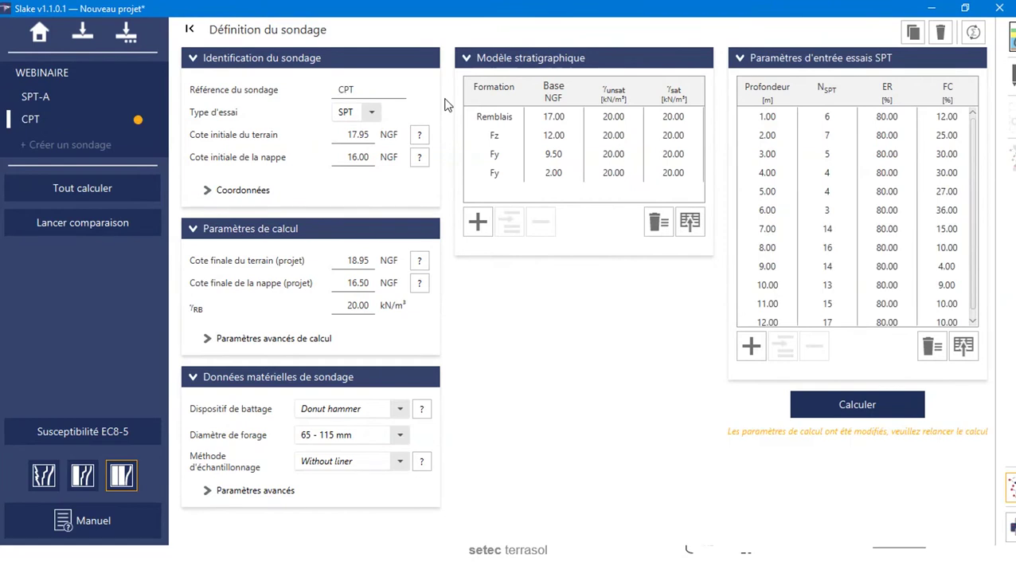
pyautogui.write('-1')
pyautogui.click(372, 112)
pyautogui.click(364, 132)
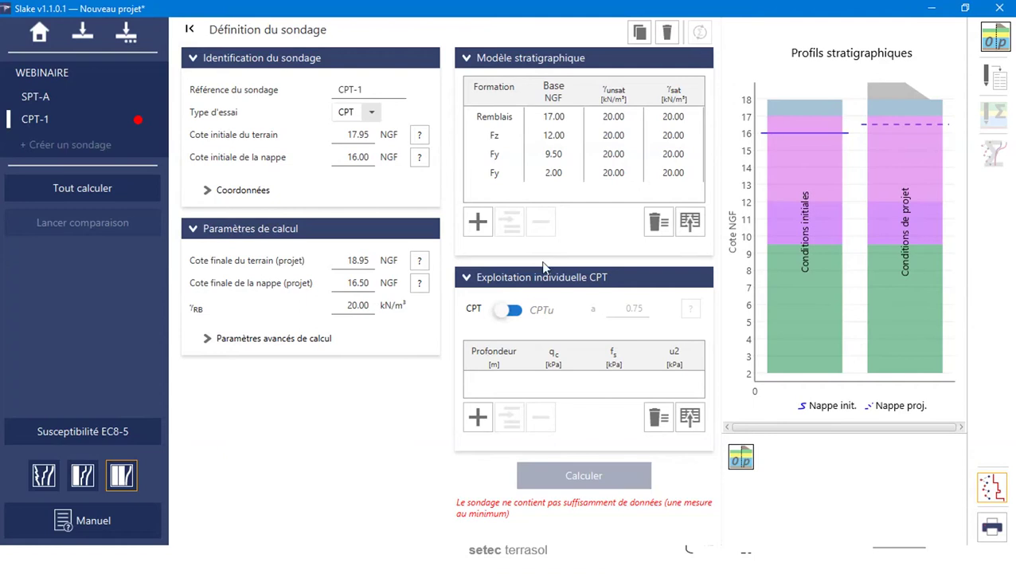
# Step: Set borehole CPT-1 to CPTu data and consult the explanation of the pore pressure correction factor a
pyautogui.click(504, 314)
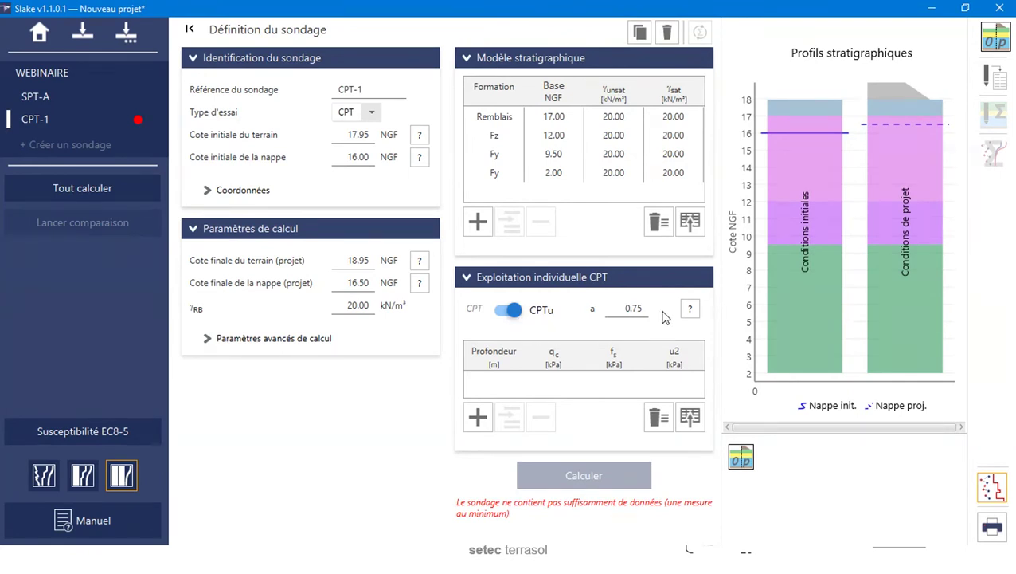
pyautogui.click(689, 309)
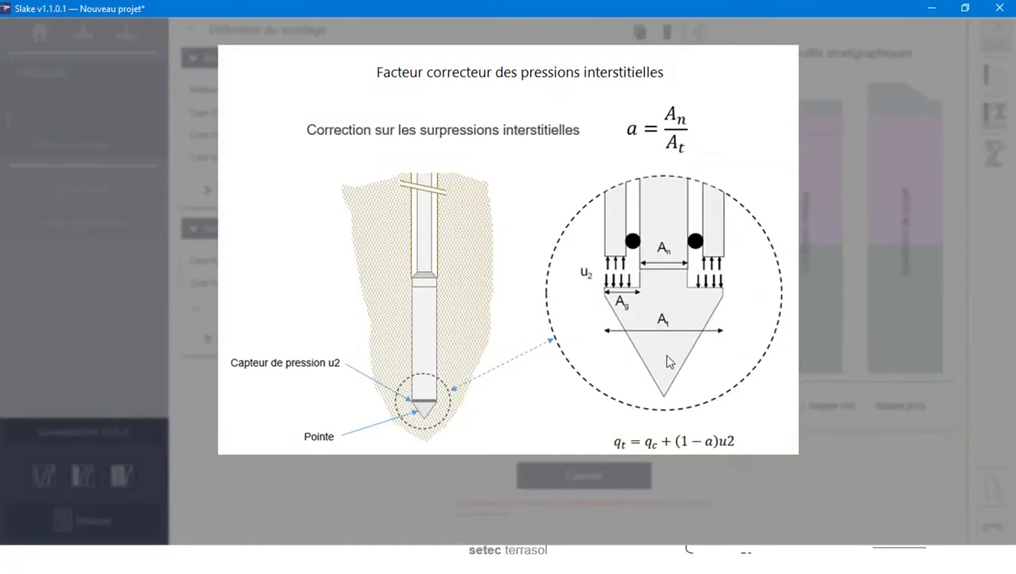
pyautogui.click(629, 446)
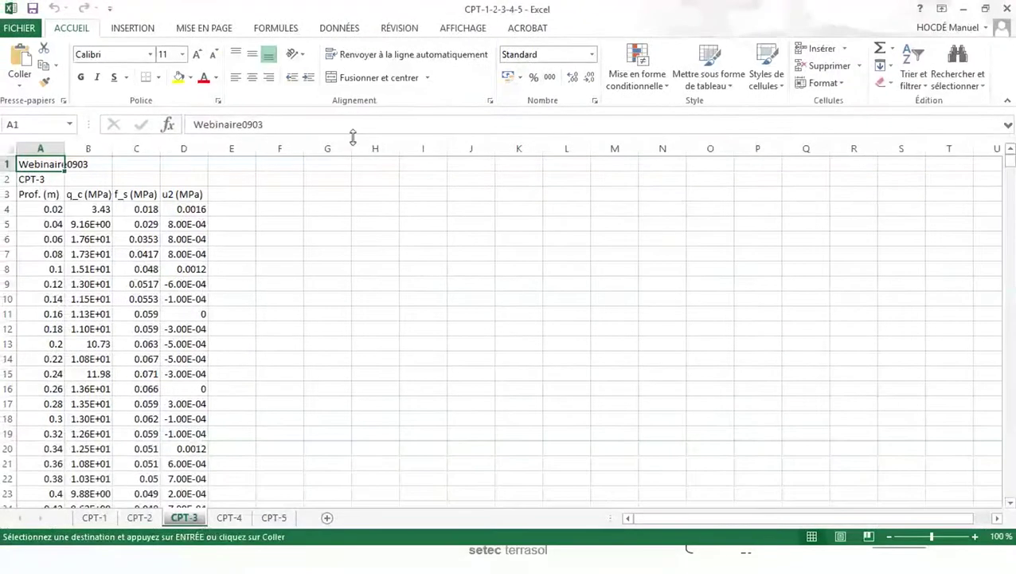
# Step: In the Excel workbook CPT-1-2-3-4-5, look through the sheets CPT-1 to CPT-5 and return to CPT-1
pyautogui.click(273, 244)
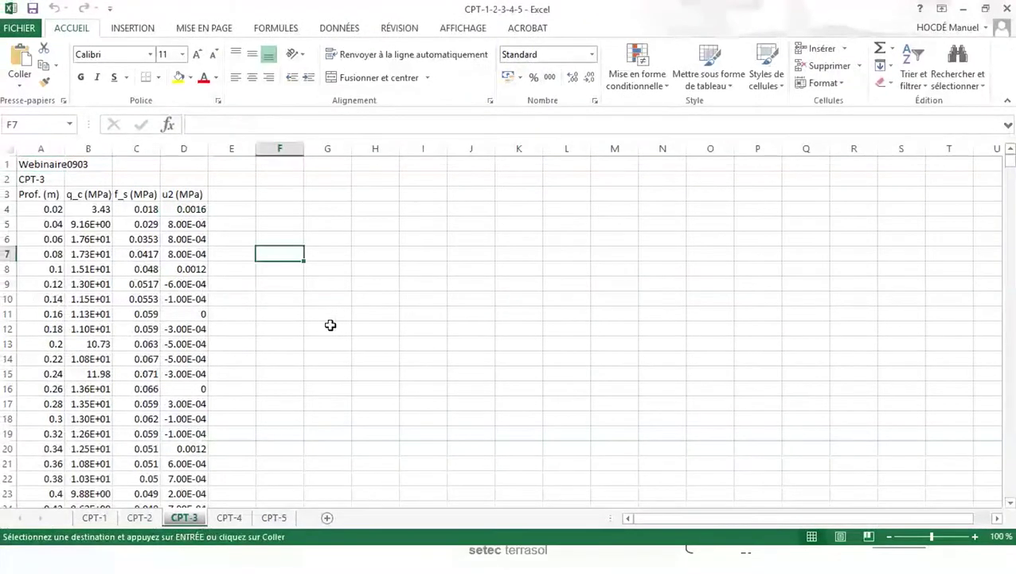
pyautogui.click(94, 518)
pyautogui.click(317, 432)
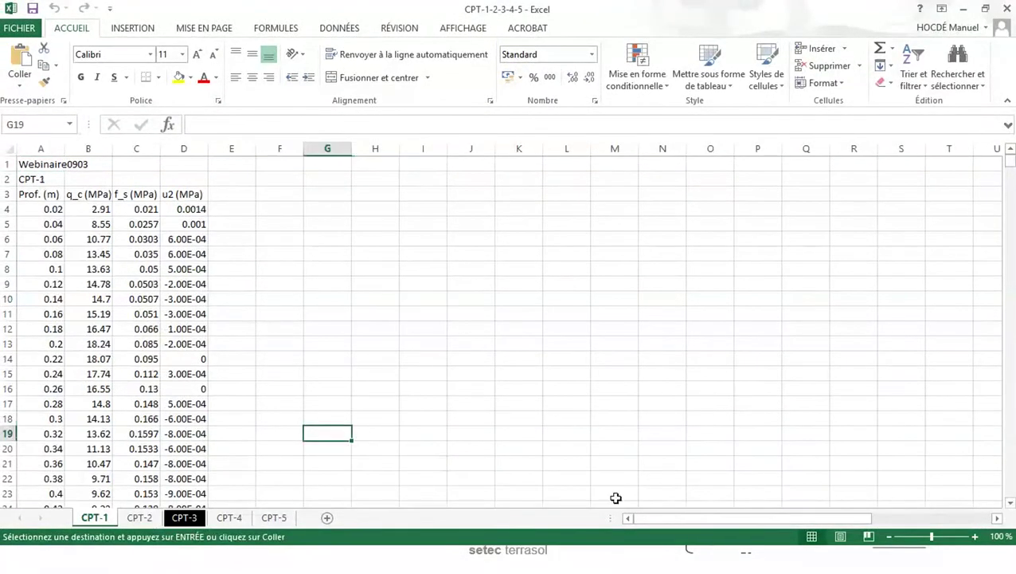
pyautogui.moveTo(673, 522); pyautogui.dragTo(673, 524)
pyautogui.click(139, 518)
pyautogui.click(184, 518)
pyautogui.click(230, 518)
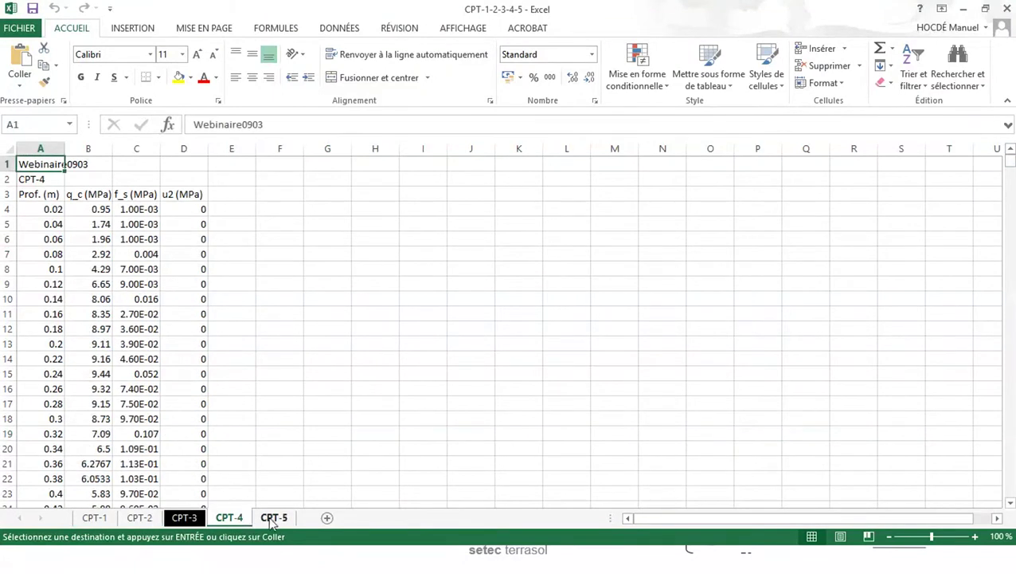
pyautogui.click(273, 518)
pyautogui.click(102, 518)
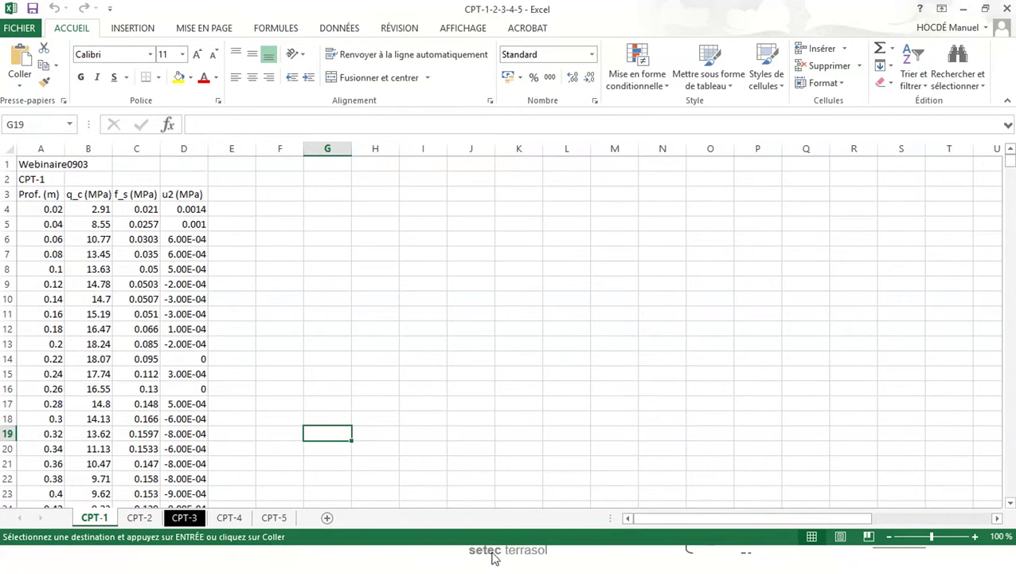
# Step: Examine the Prof., q_c, f_s and u2 column headings of sheet CPT-1 and select cells A3 to D5
pyautogui.click(54, 197)
pyautogui.click(95, 195)
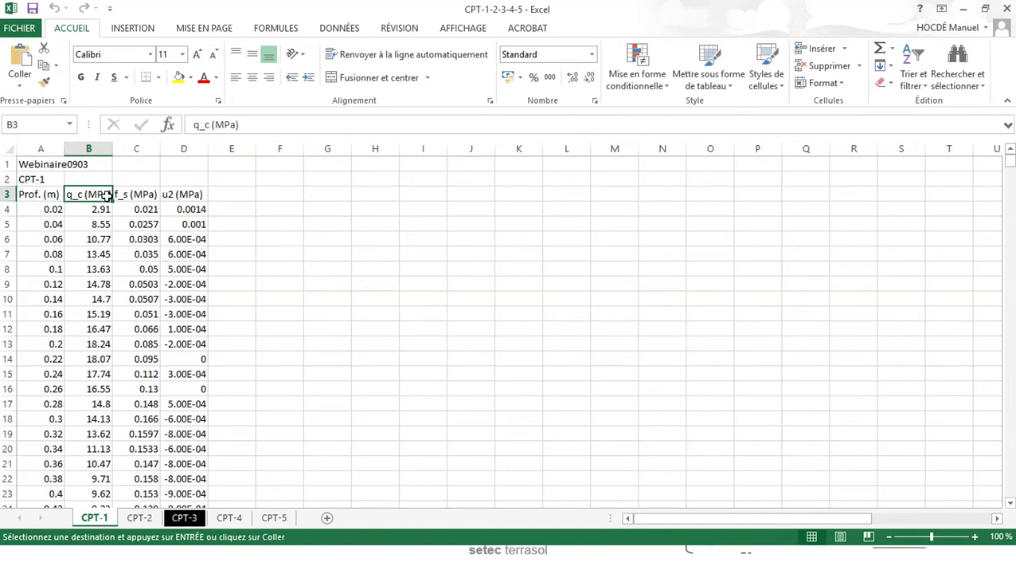
pyautogui.click(126, 198)
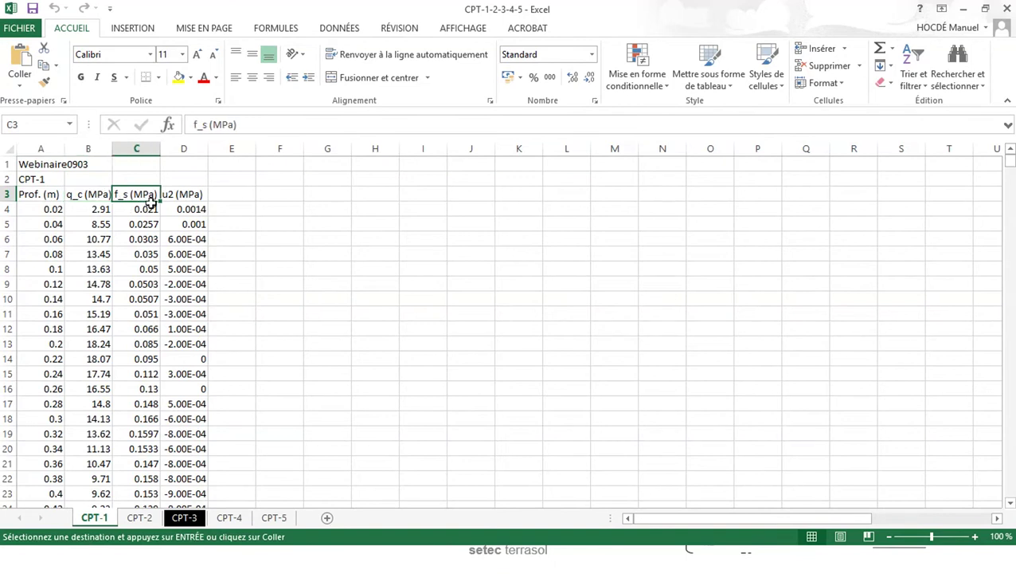
pyautogui.click(183, 196)
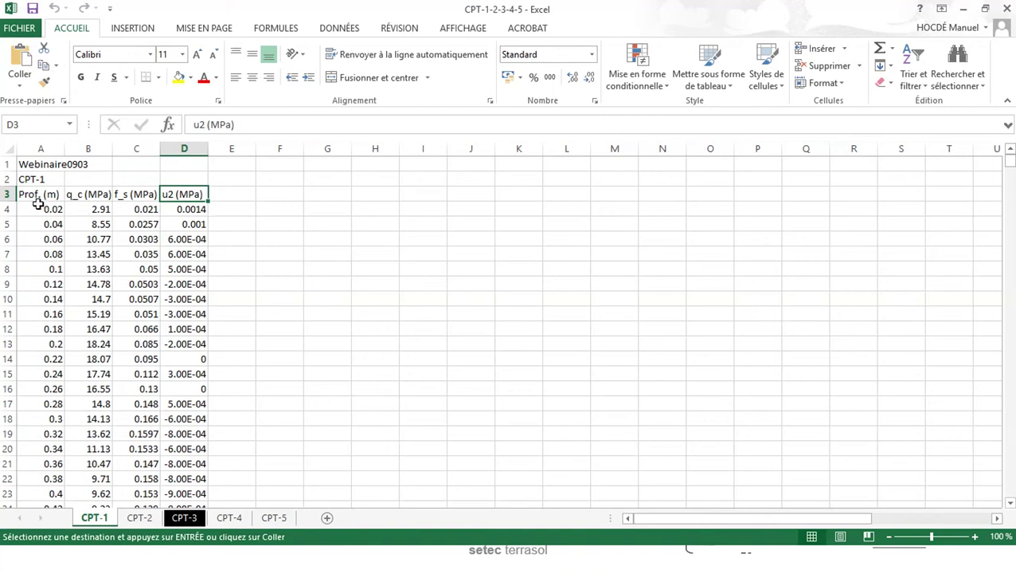
pyautogui.moveTo(37, 203); pyautogui.dragTo(208, 223)
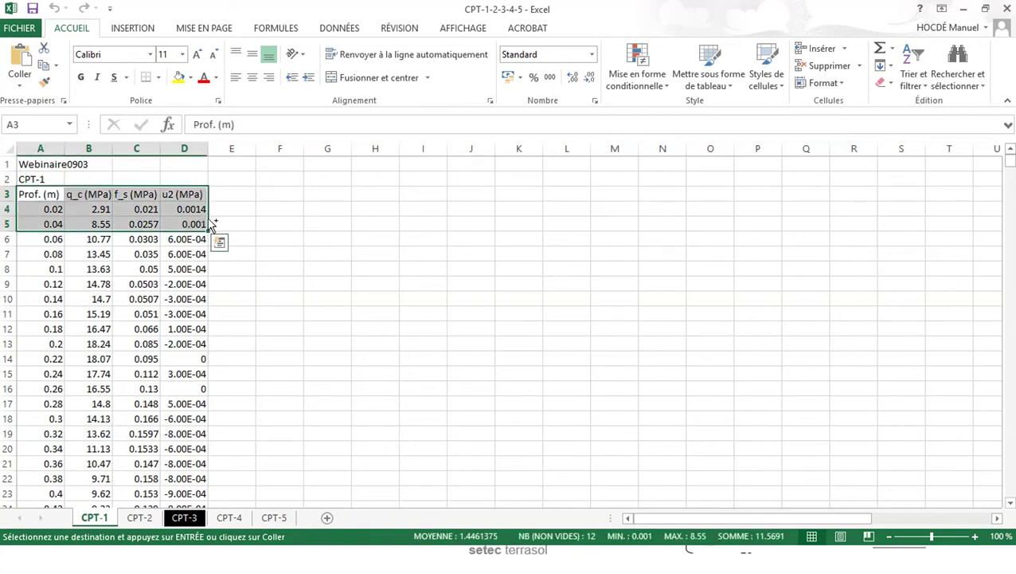
# Step: Extend the selection down to the last data row 627 of sheet CPT-1, copy it and return to Slake
pyautogui.hotkey('ctrl', 'shift', 'Down')
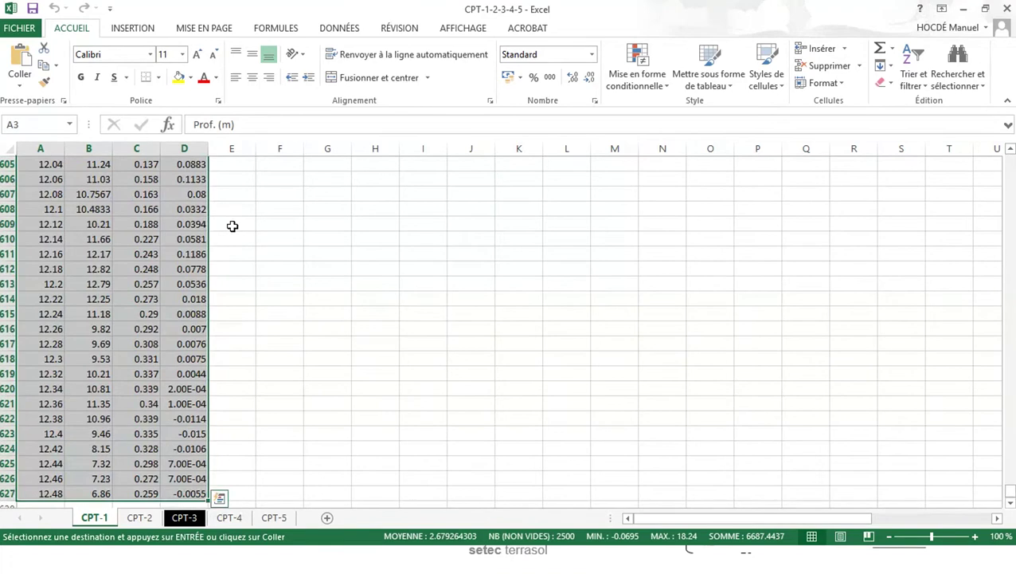
pyautogui.scroll(20, 251, 335)
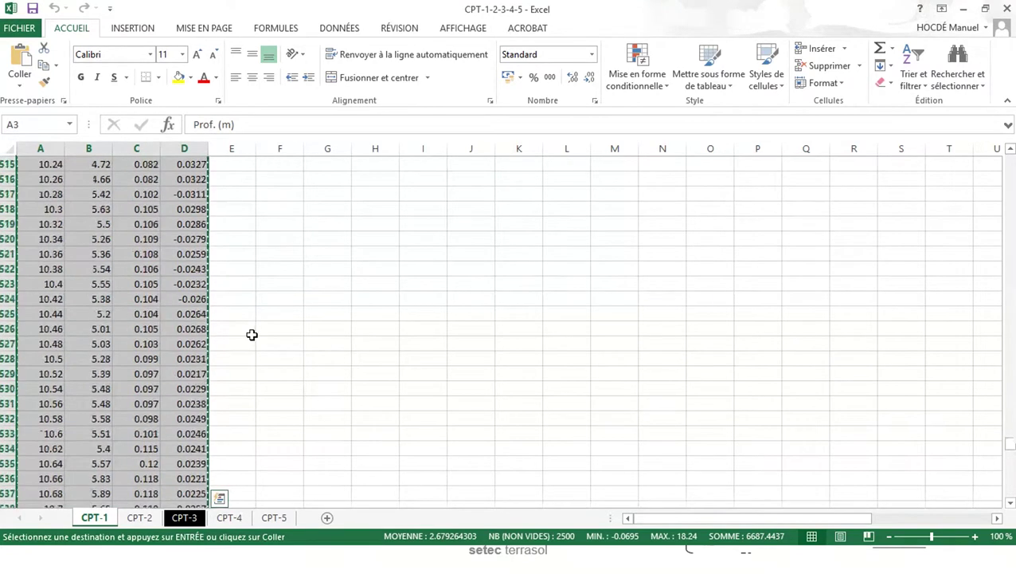
pyautogui.scroll(7, 252, 335)
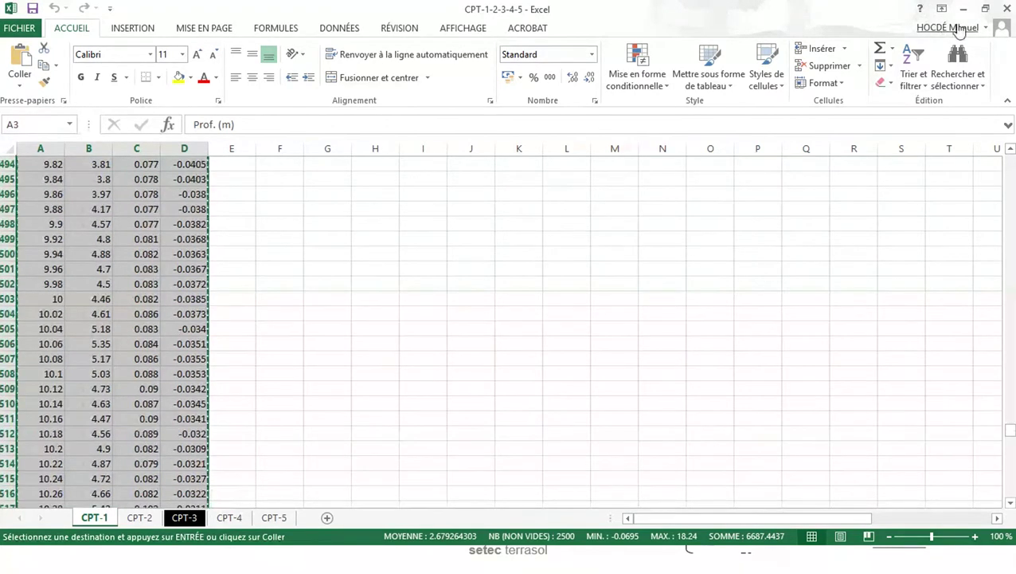
pyautogui.click(963, 8)
pyautogui.click(964, 46)
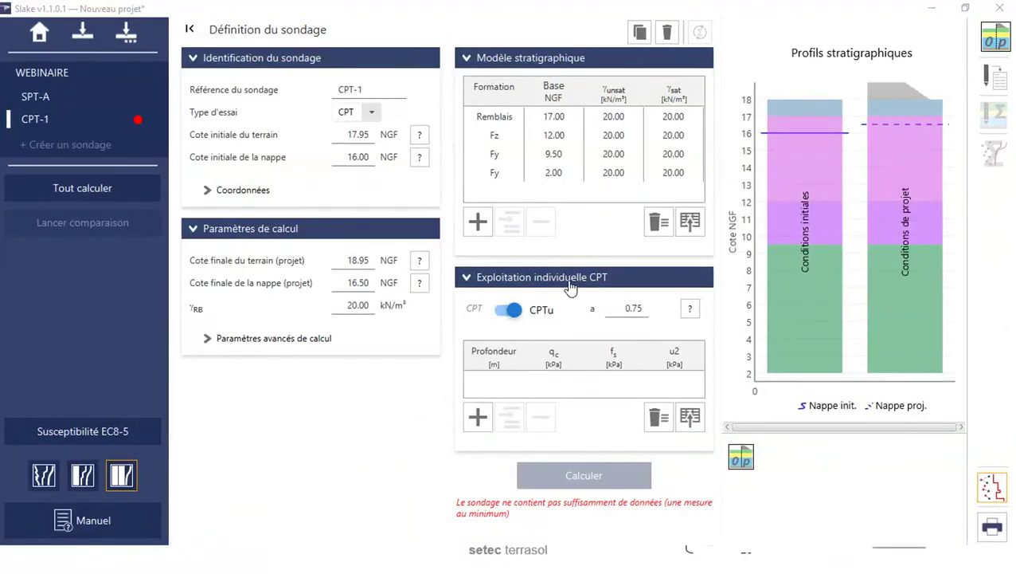
# Step: Start importing the copied data into the CPTu measurement table and set the q_c, f_s and u2 units to MPa
pyautogui.click(692, 422)
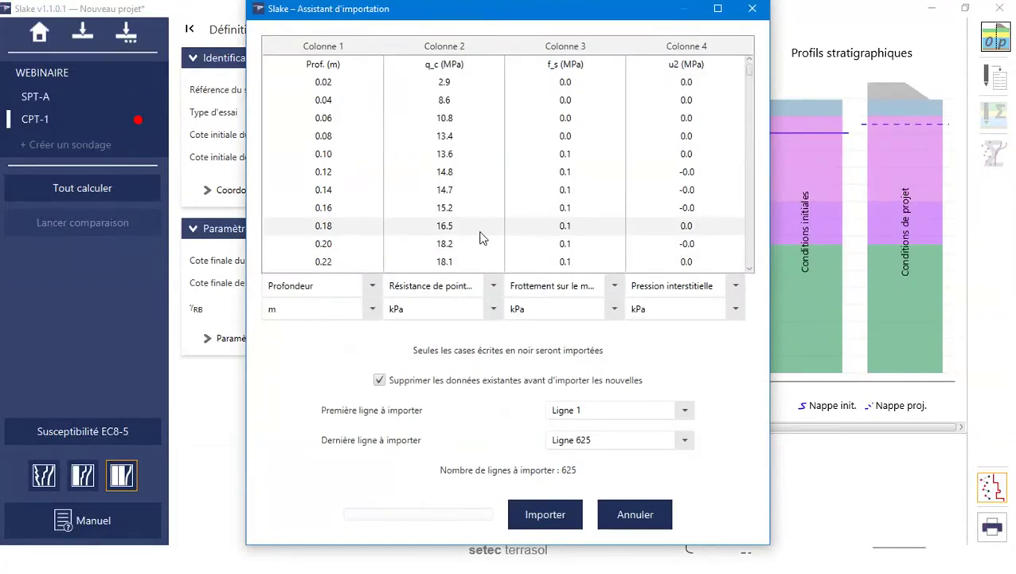
pyautogui.click(441, 319)
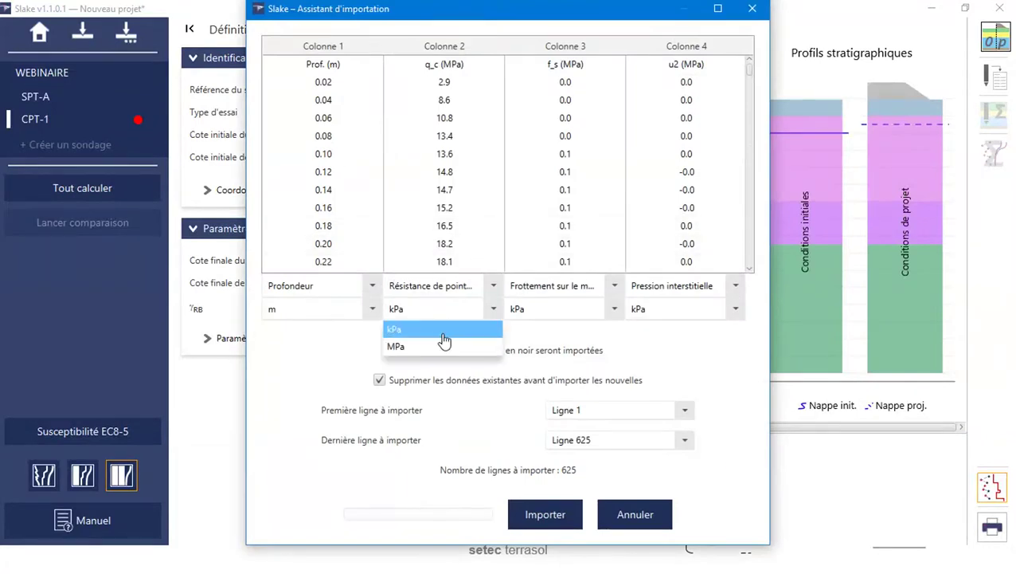
pyautogui.click(442, 347)
pyautogui.click(546, 311)
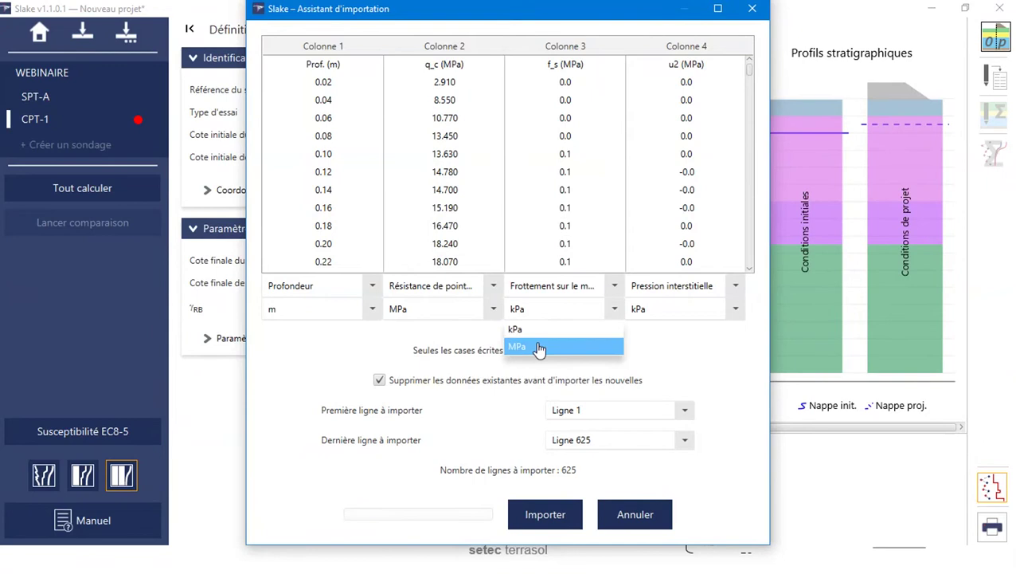
pyautogui.click(532, 346)
pyautogui.click(657, 317)
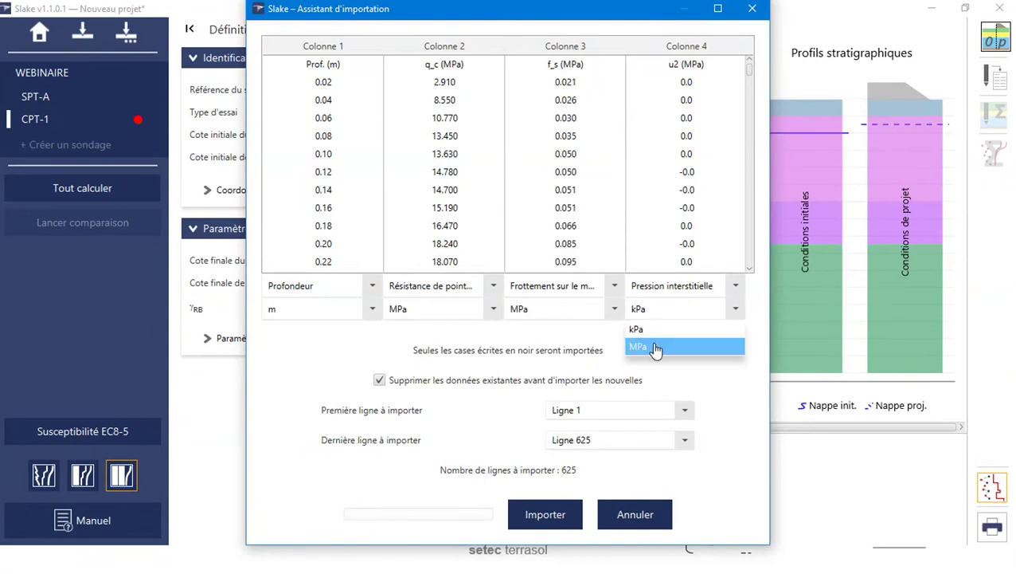
pyautogui.click(655, 349)
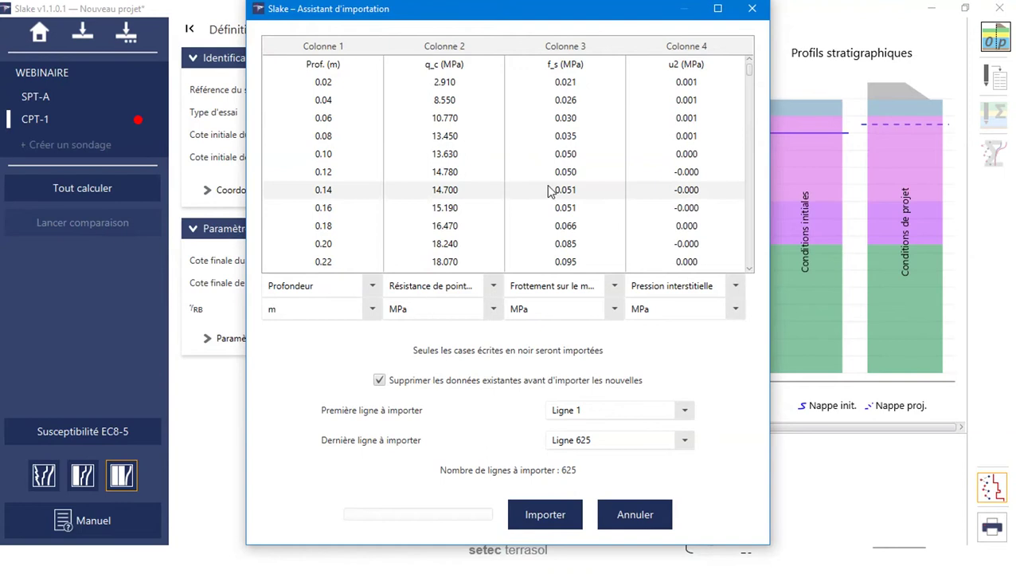
# Step: Set the first row to import to Ligne 2 and import the measurements into CPT-1
pyautogui.click(596, 413)
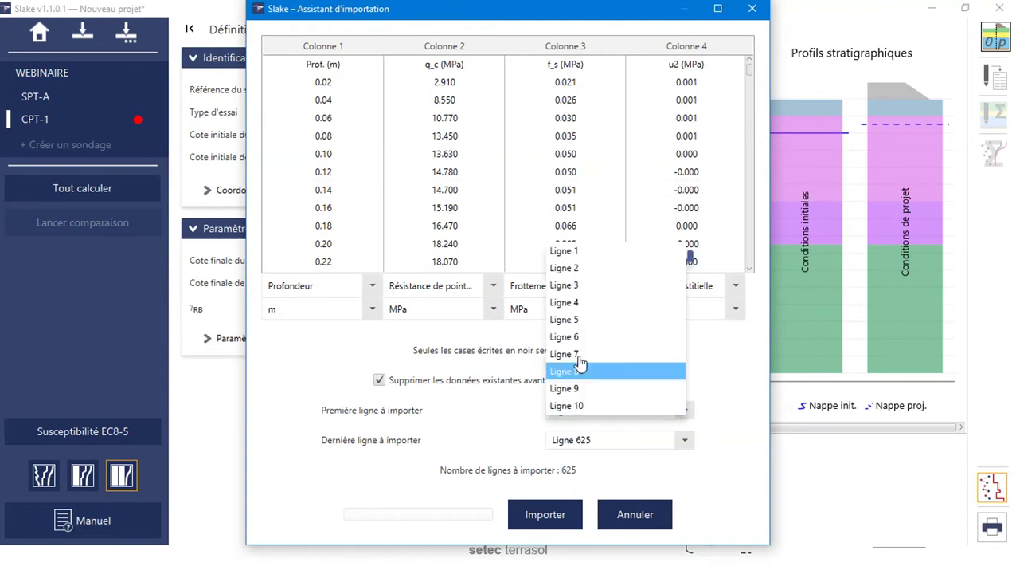
pyautogui.click(572, 271)
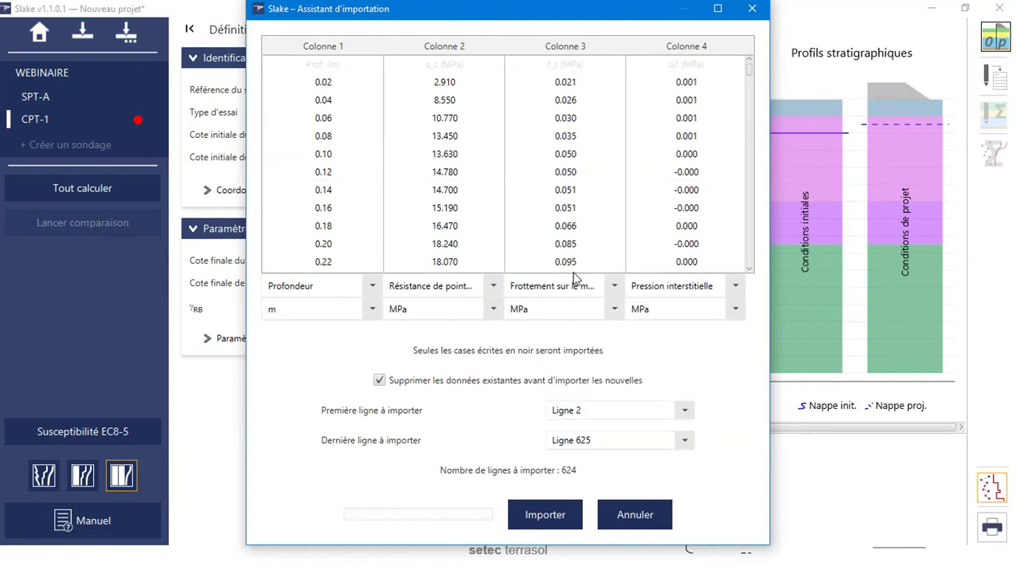
pyautogui.click(572, 510)
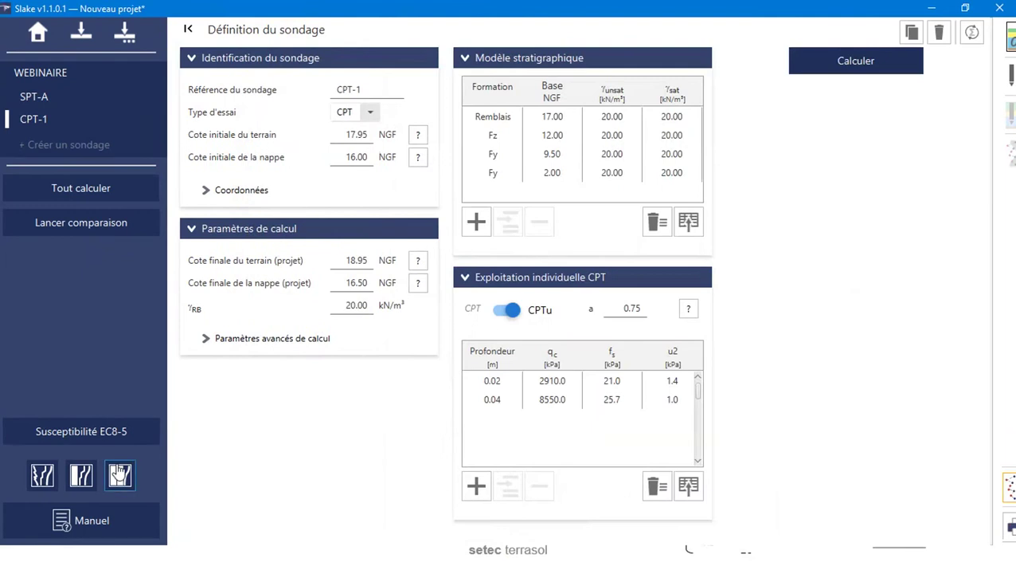
# Step: Show the borehole definition alongside the charts and add the sleeve friction f_s profile
pyautogui.click(82, 474)
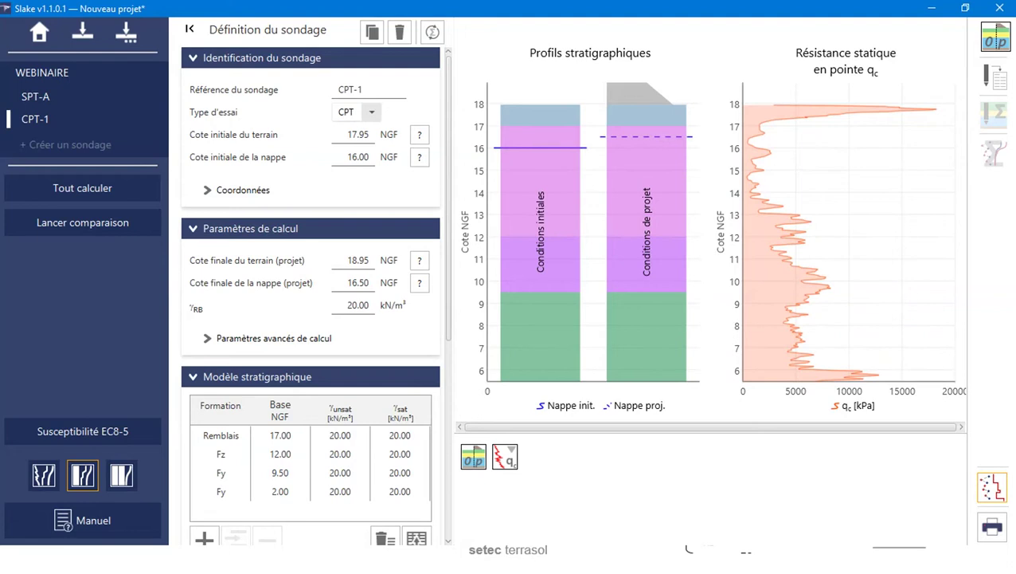
pyautogui.click(1002, 82)
pyautogui.click(854, 77)
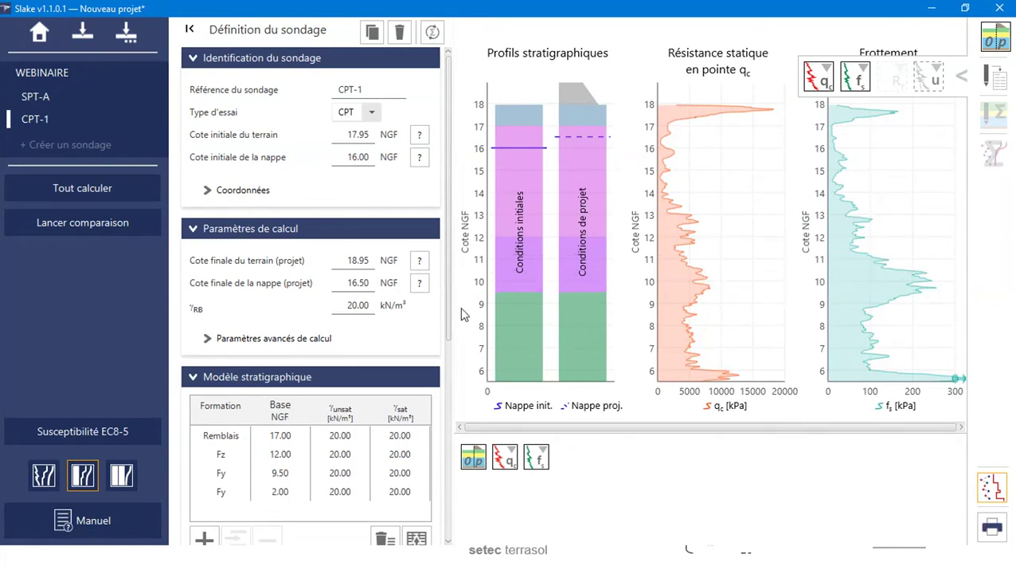
# Step: Calculate borehole CPT-1 and display its result charts at full width
pyautogui.moveTo(450, 315); pyautogui.dragTo(447, 479)
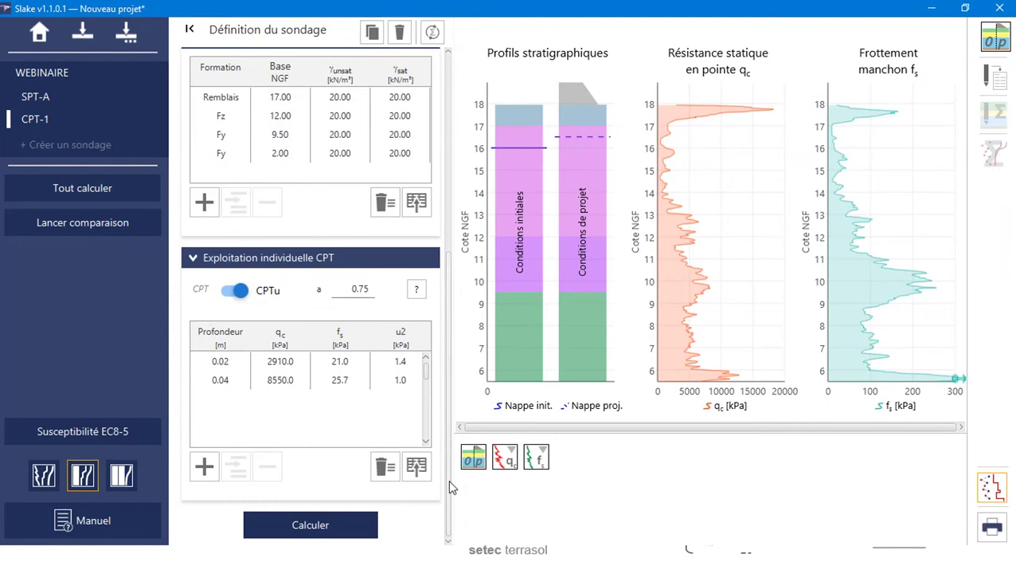
pyautogui.click(356, 532)
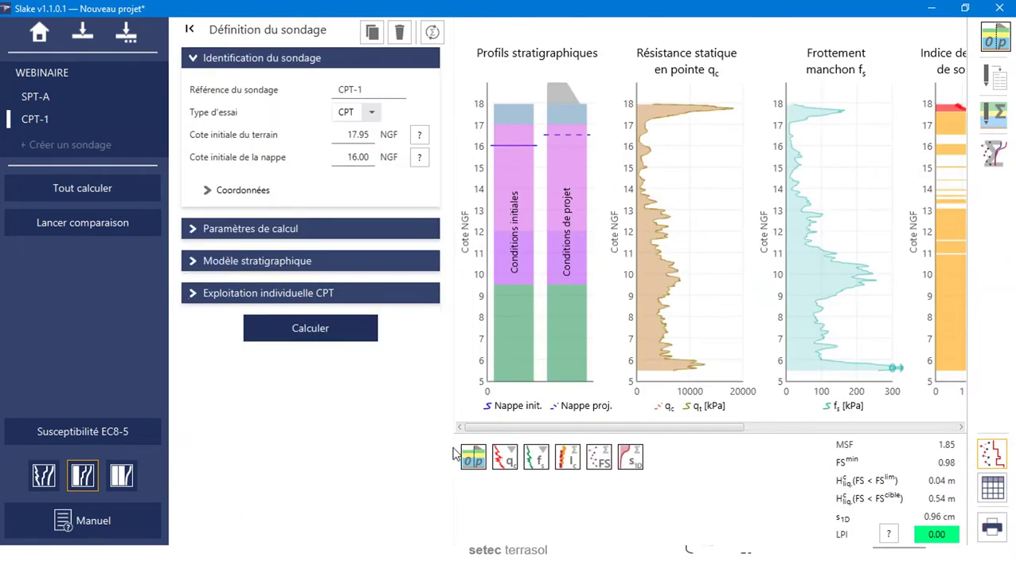
pyautogui.click(44, 477)
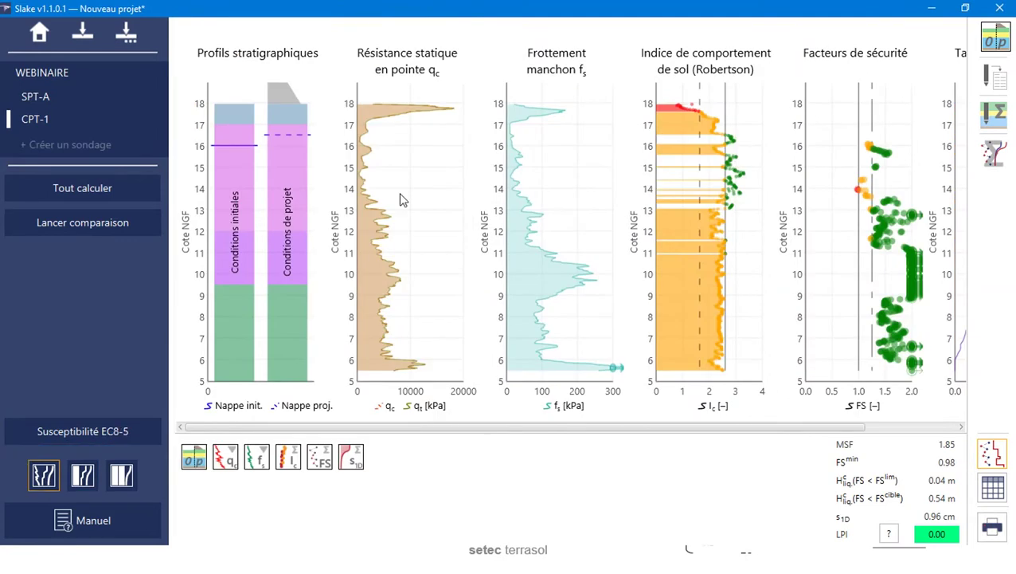
# Step: Toggle the borehole data analysis and liquefaction result charts, leaving only the stratigraphic, q_c and f_s profiles displayed
pyautogui.click(990, 154)
pyautogui.click(991, 119)
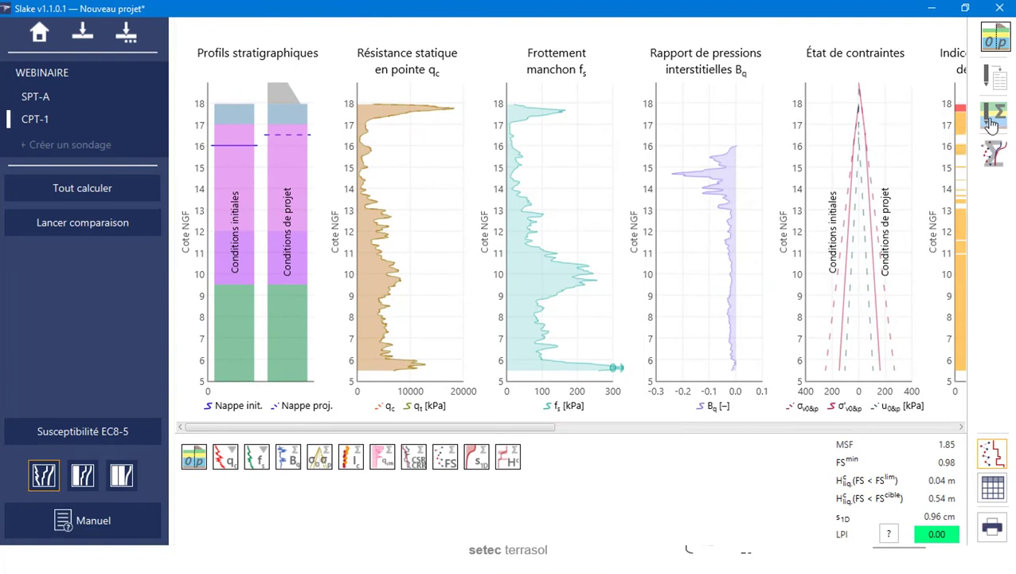
pyautogui.click(990, 155)
pyautogui.click(990, 155)
# Step: Add the friction ratio R_f and pore pressure u profiles to the CPT-1 charts
pyautogui.moveTo(993, 87)
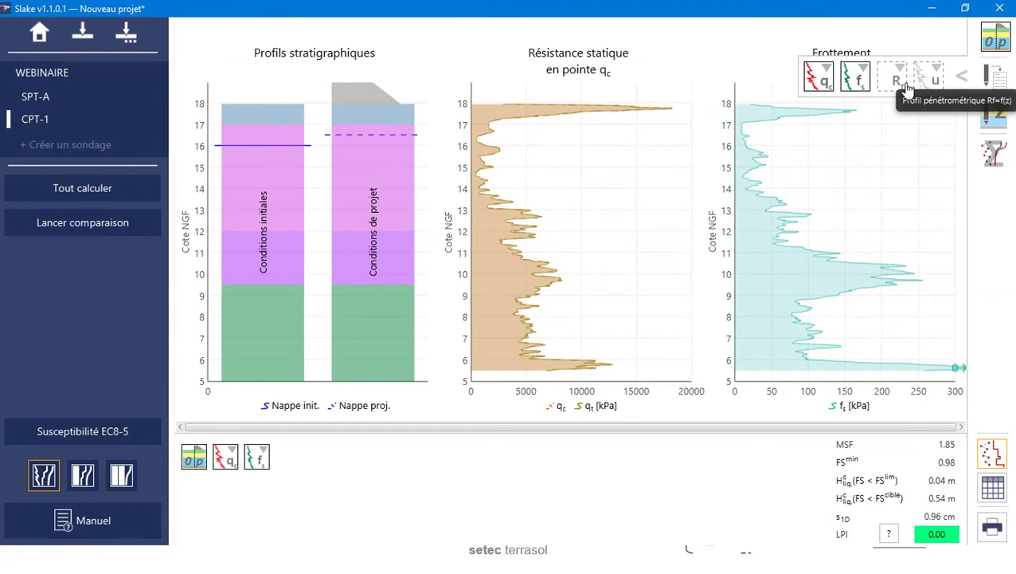
pyautogui.click(908, 86)
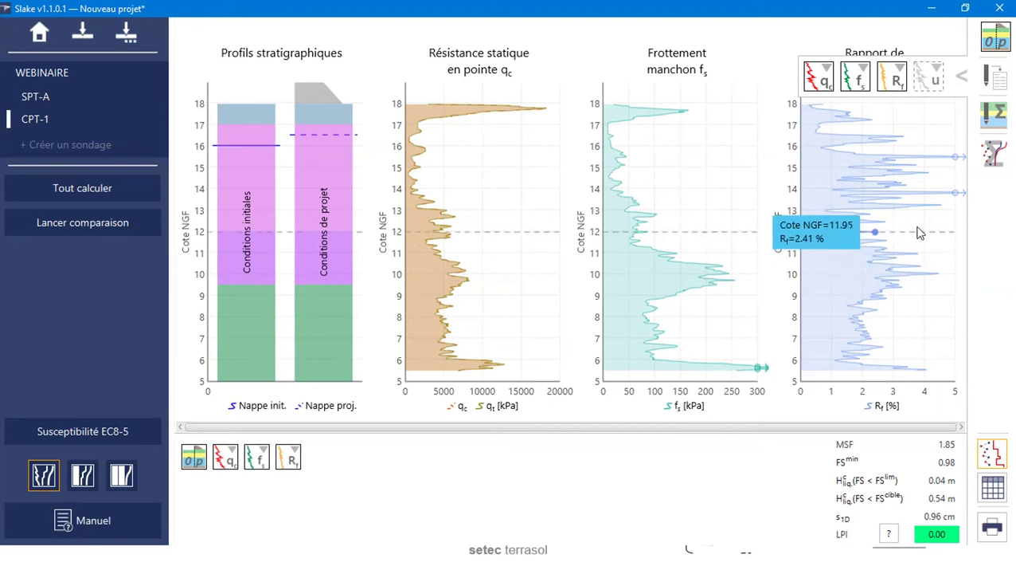
pyautogui.click(928, 86)
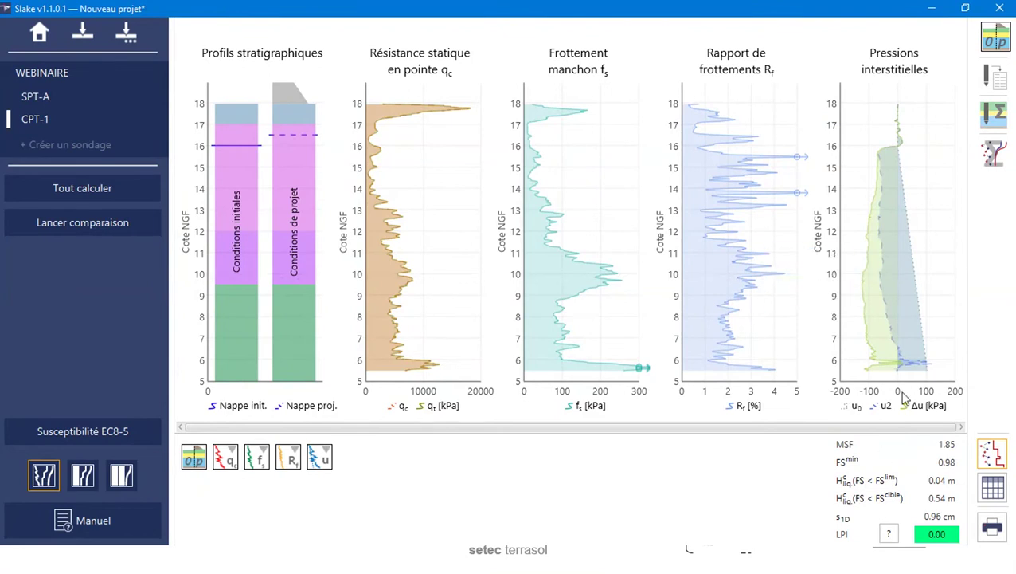
pyautogui.moveTo(916, 325)
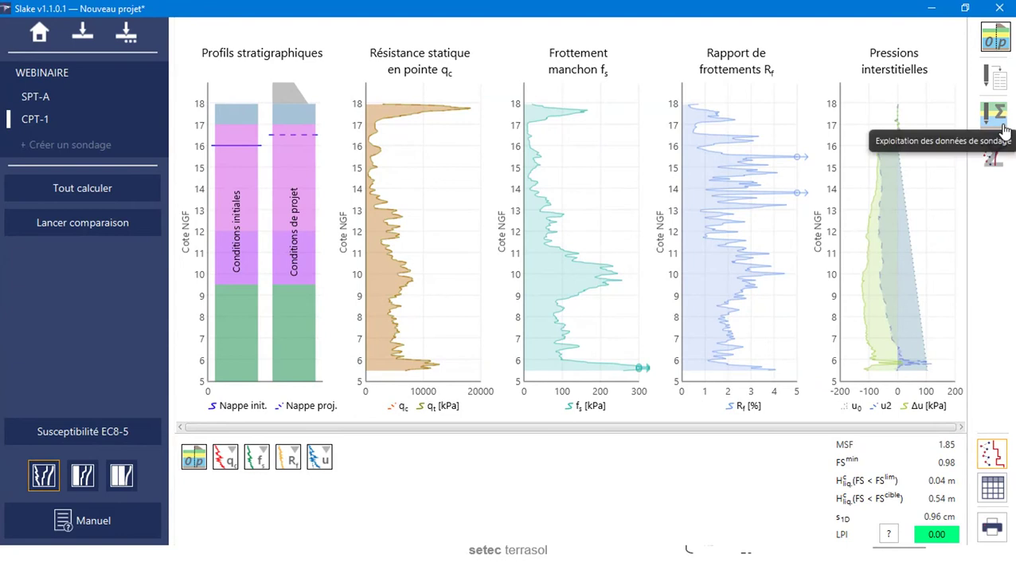
# Step: Add the initial and final stress state chart and the Robertson soil behaviour index I_c chart
pyautogui.moveTo(1003, 120)
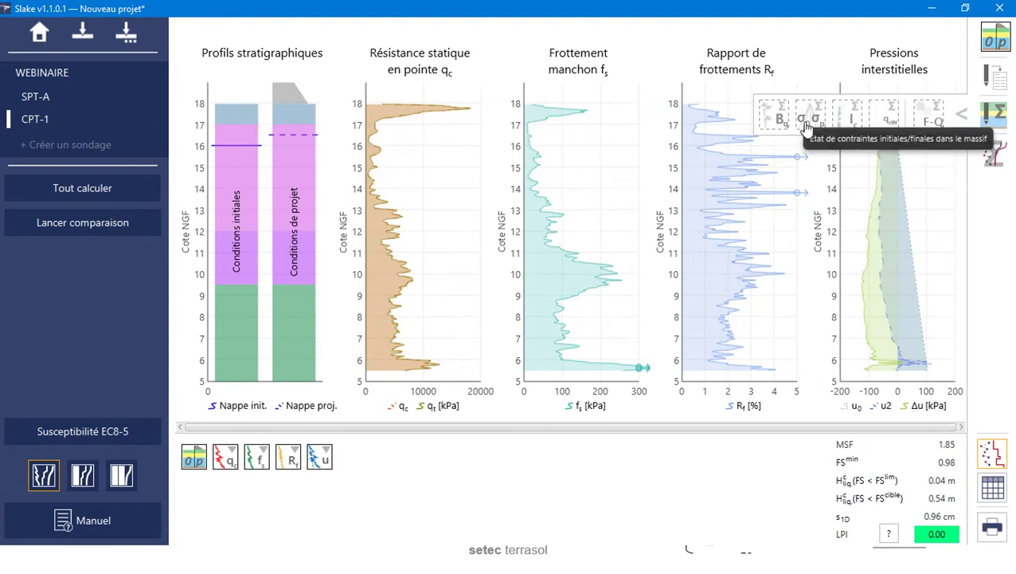
pyautogui.click(800, 127)
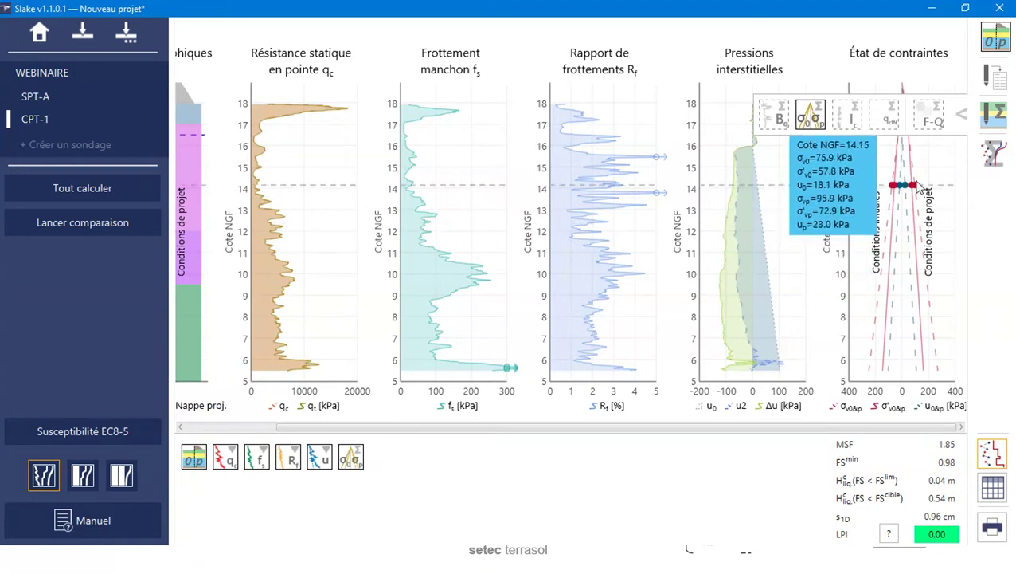
pyautogui.click(852, 120)
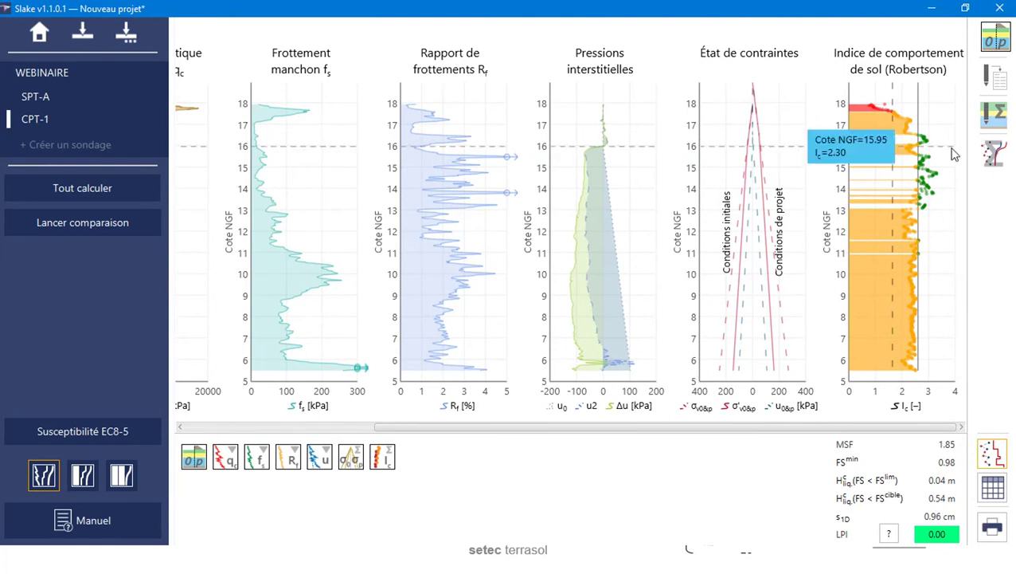
# Step: Set the I_c cut-off in the advanced calculation parameters of CPT-1 to 2.40
pyautogui.click(83, 474)
pyautogui.click(335, 231)
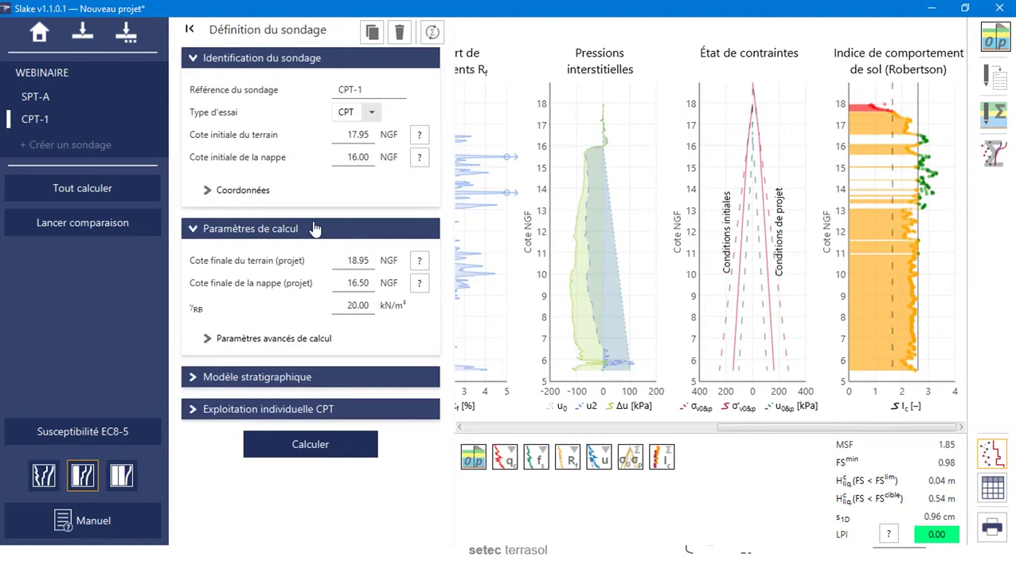
pyautogui.click(311, 344)
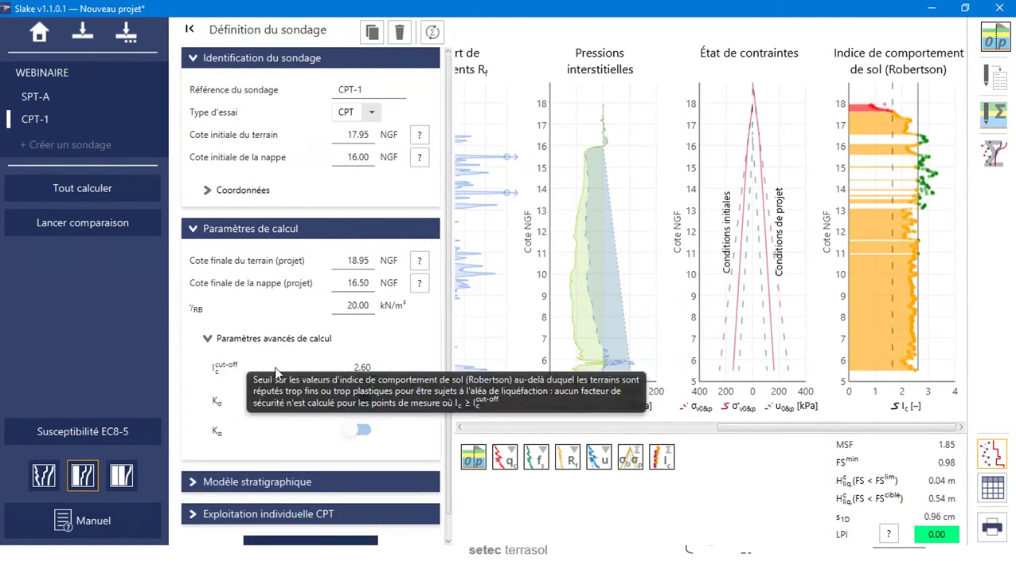
pyautogui.click(357, 368)
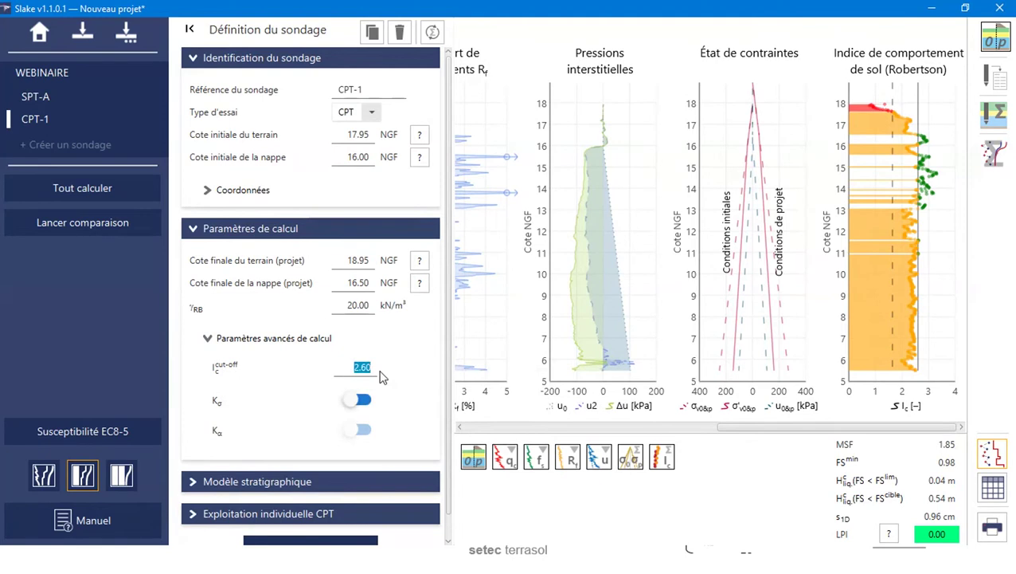
pyautogui.write('2')
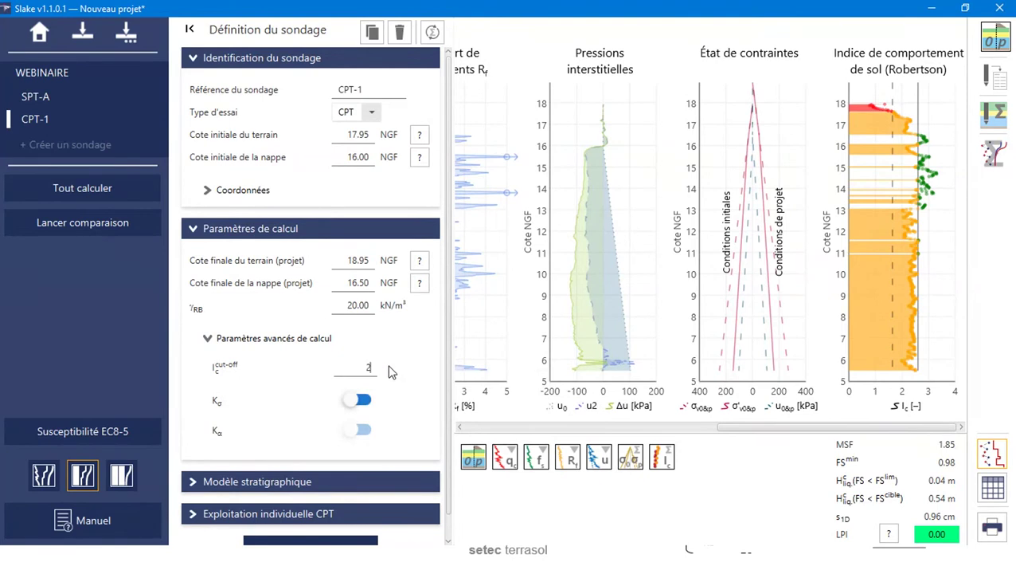
pyautogui.write('.4')
pyautogui.press('Return')
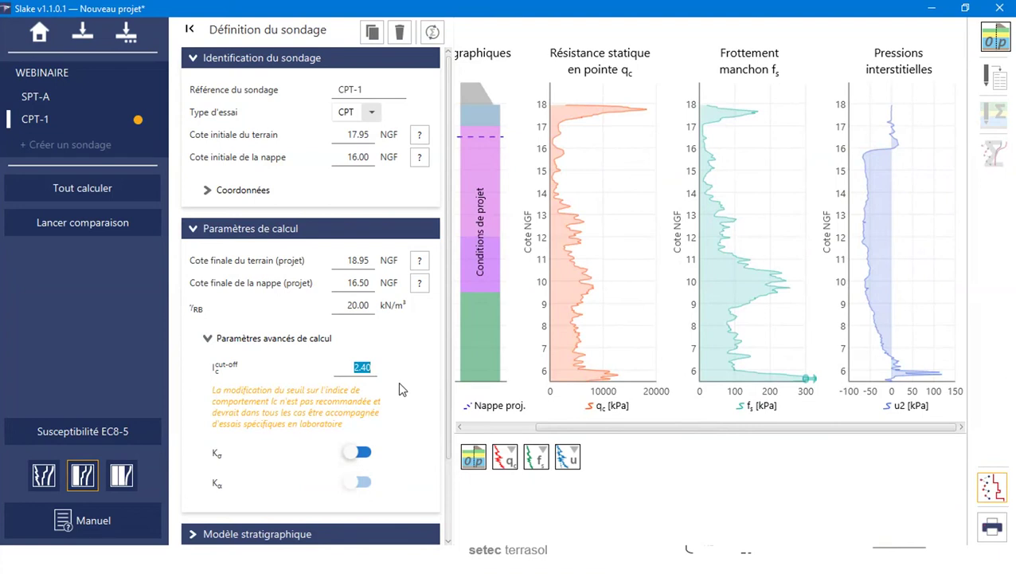
# Step: Set the I_c cut-off back to 2.60 and recalculate borehole CPT-1
pyautogui.click(367, 368)
pyautogui.moveTo(371, 368); pyautogui.dragTo(361, 368)
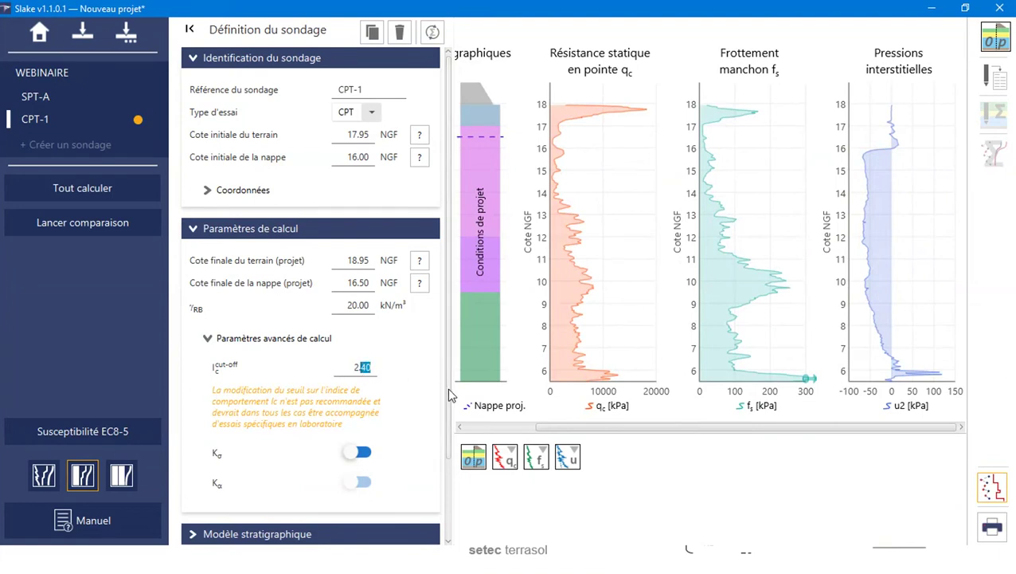
pyautogui.write('6')
pyautogui.press('Return')
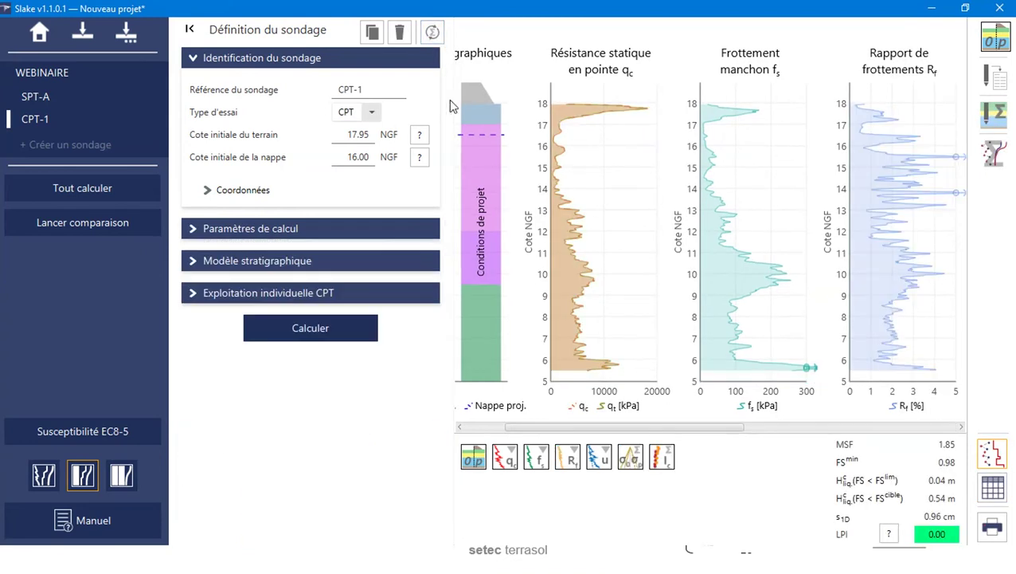
# Step: Display the charts at full width and examine the Robertson soil behaviour index I_c profile
pyautogui.moveTo(677, 428); pyautogui.dragTo(771, 430)
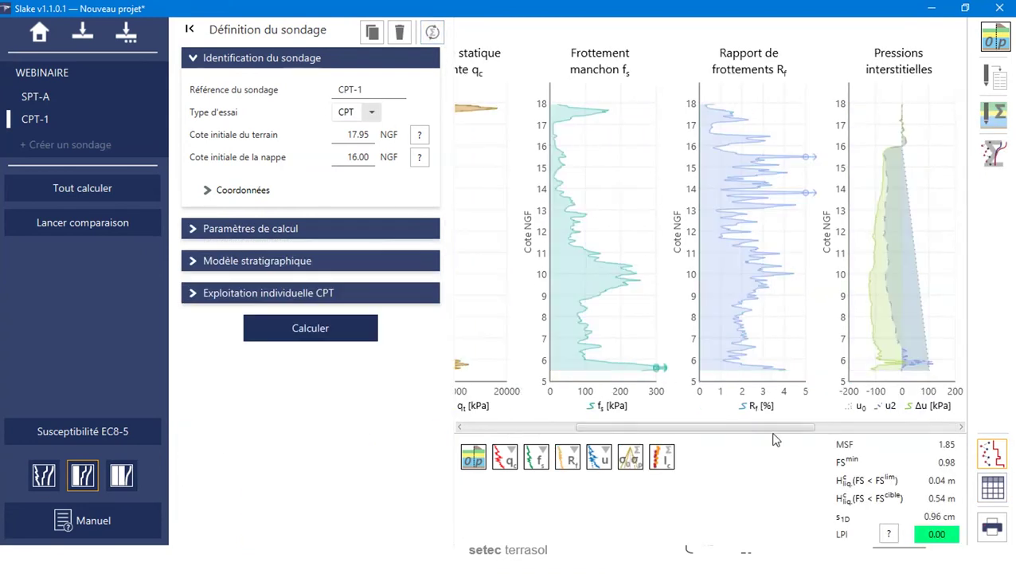
pyautogui.click(44, 476)
pyautogui.moveTo(576, 430); pyautogui.dragTo(758, 431)
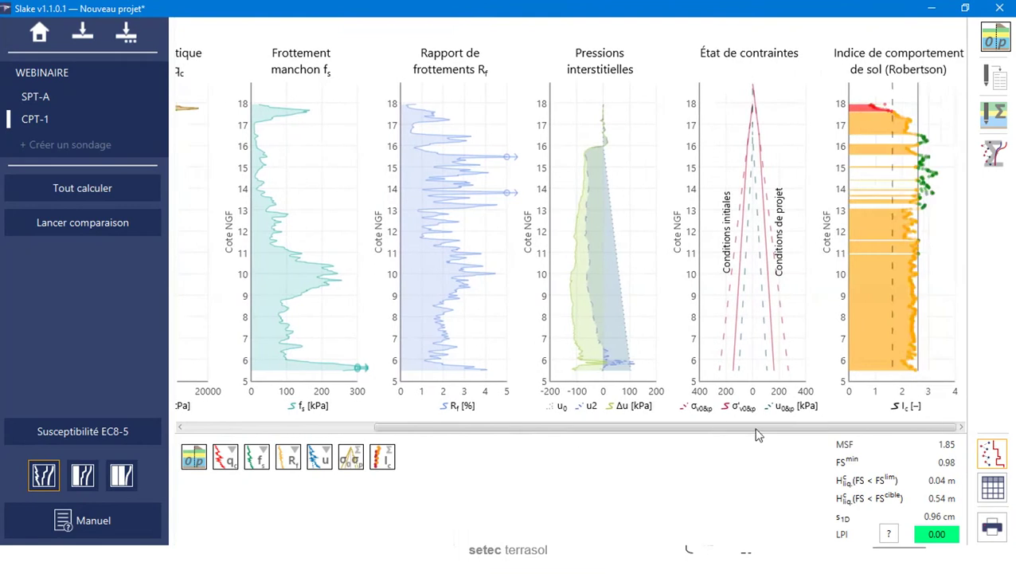
pyautogui.moveTo(930, 138)
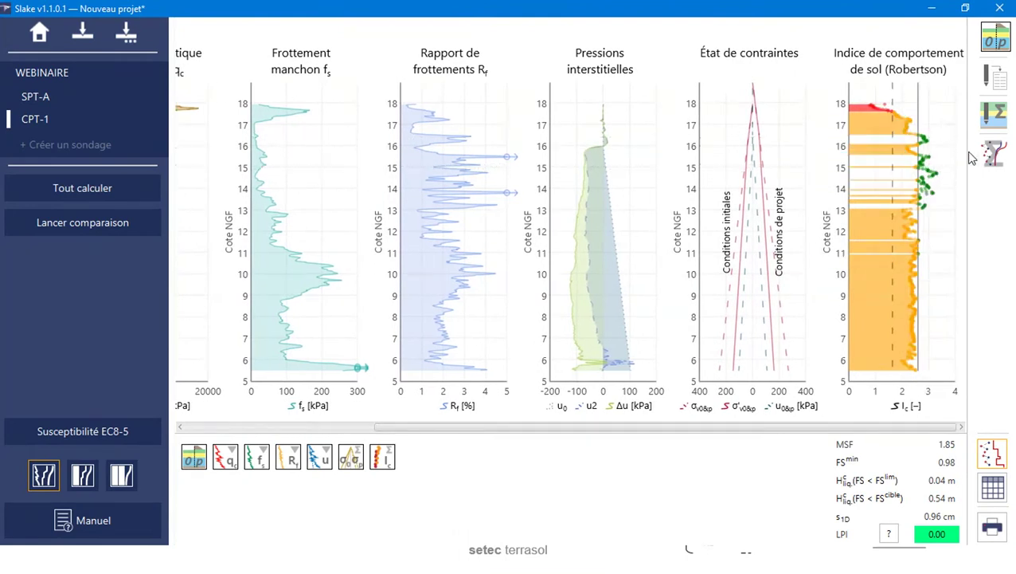
# Step: Add the normalised tip resistance chart and display the Robertson identification diagram based on normalised parameters
pyautogui.moveTo(990, 128)
pyautogui.click(889, 118)
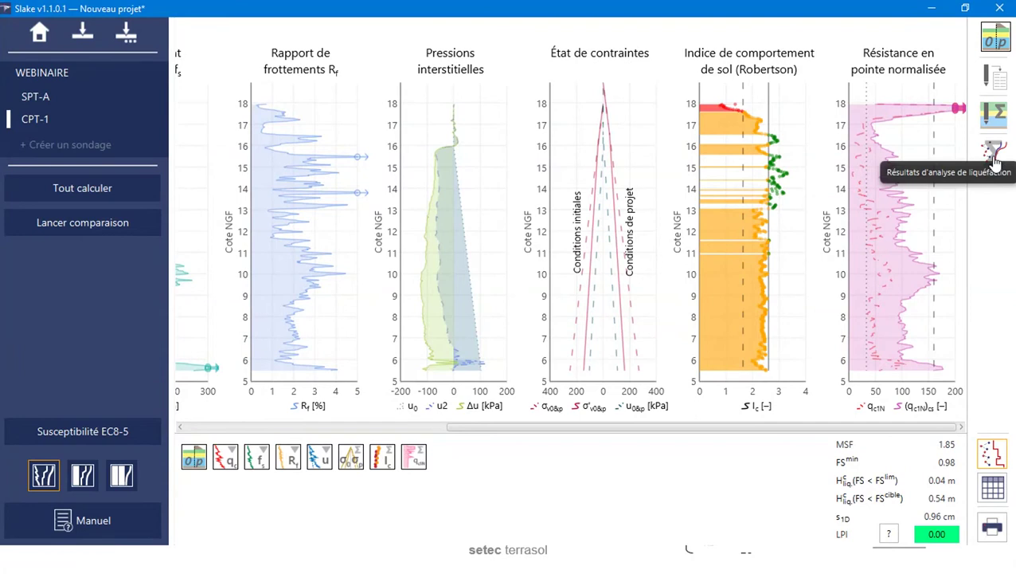
pyautogui.moveTo(993, 121)
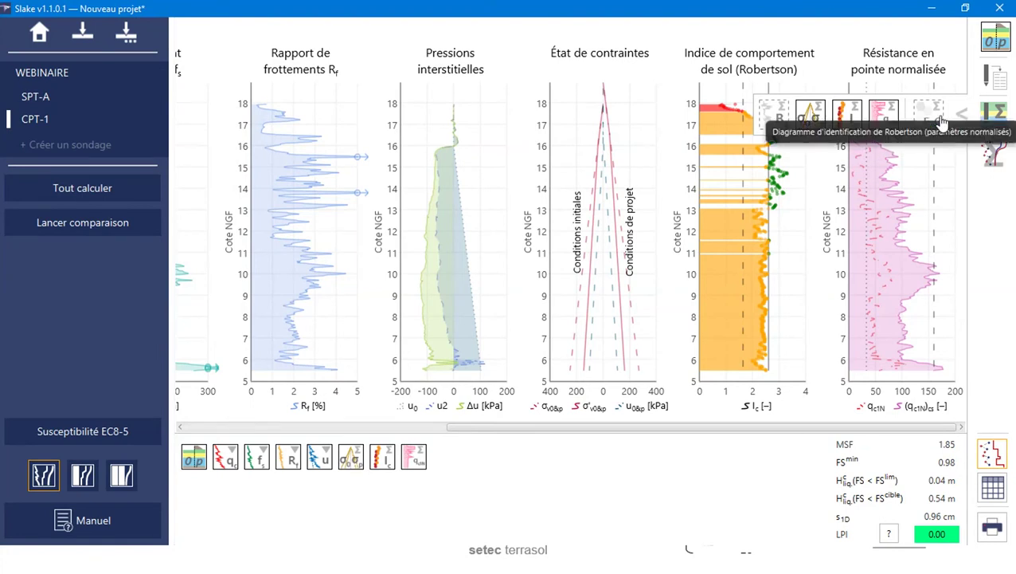
pyautogui.click(941, 120)
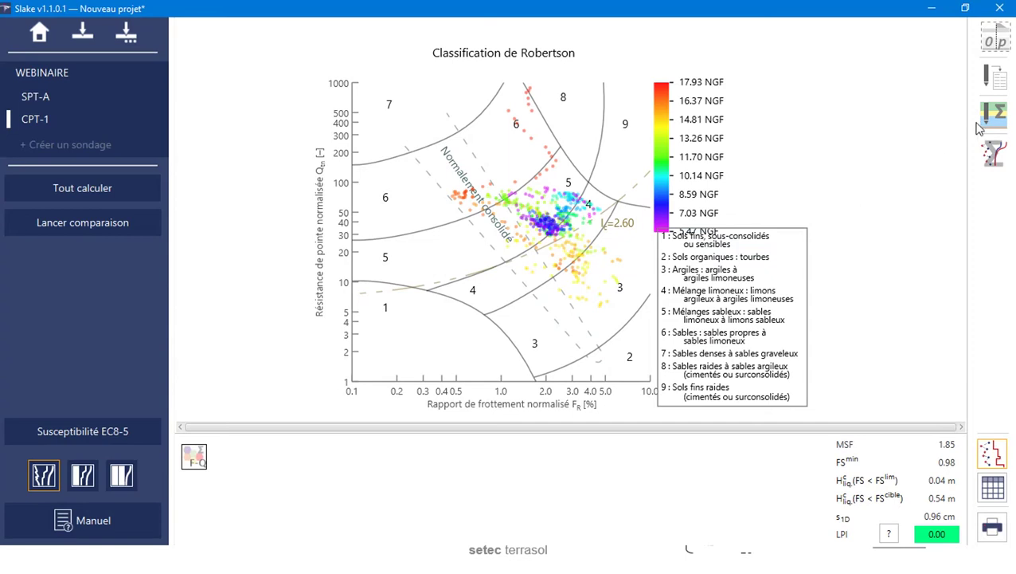
# Step: Return from the Robertson diagram to the depth profiles and add the CRR versus CSR chart
pyautogui.moveTo(994, 115)
pyautogui.click(934, 112)
pyautogui.moveTo(1002, 159)
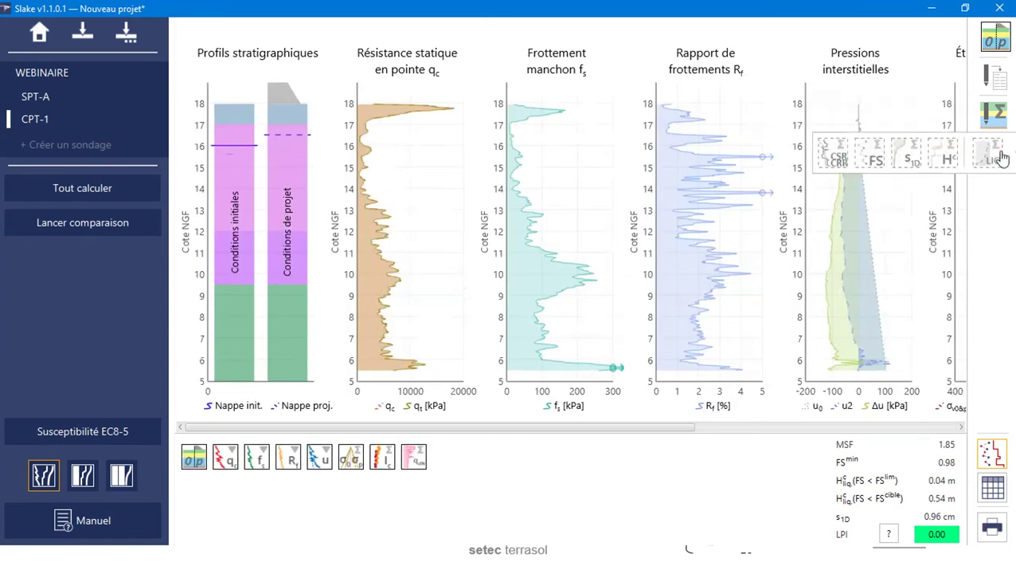
pyautogui.click(775, 153)
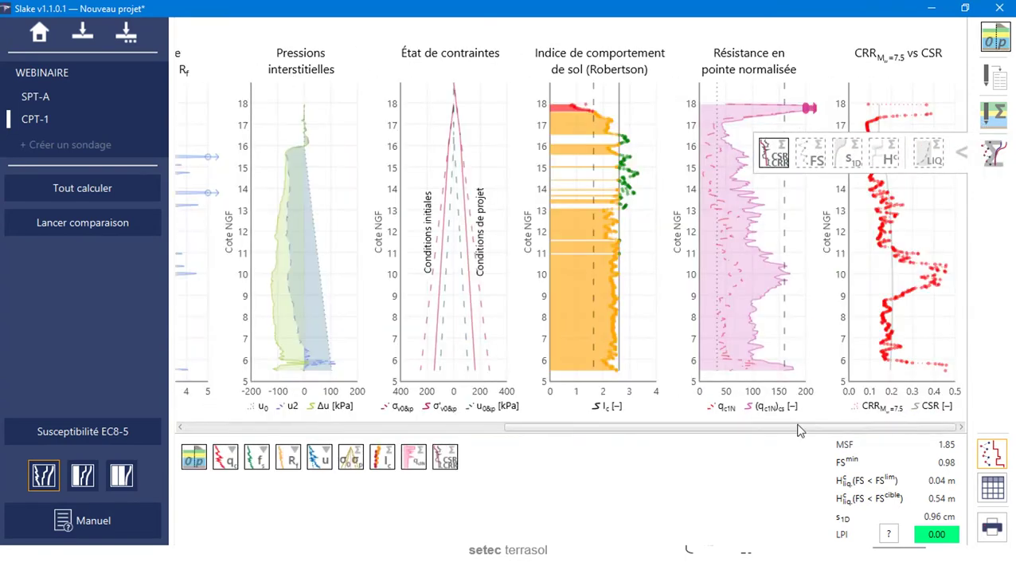
pyautogui.click(998, 243)
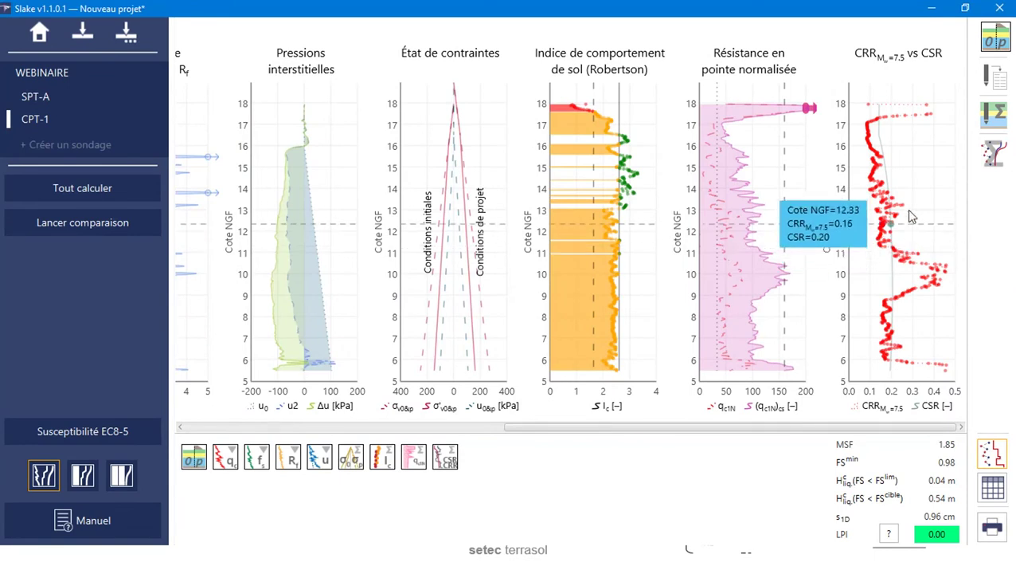
# Step: Add the safety factor chart and set a manual maximum of 5 for its horizontal axis
pyautogui.moveTo(994, 154)
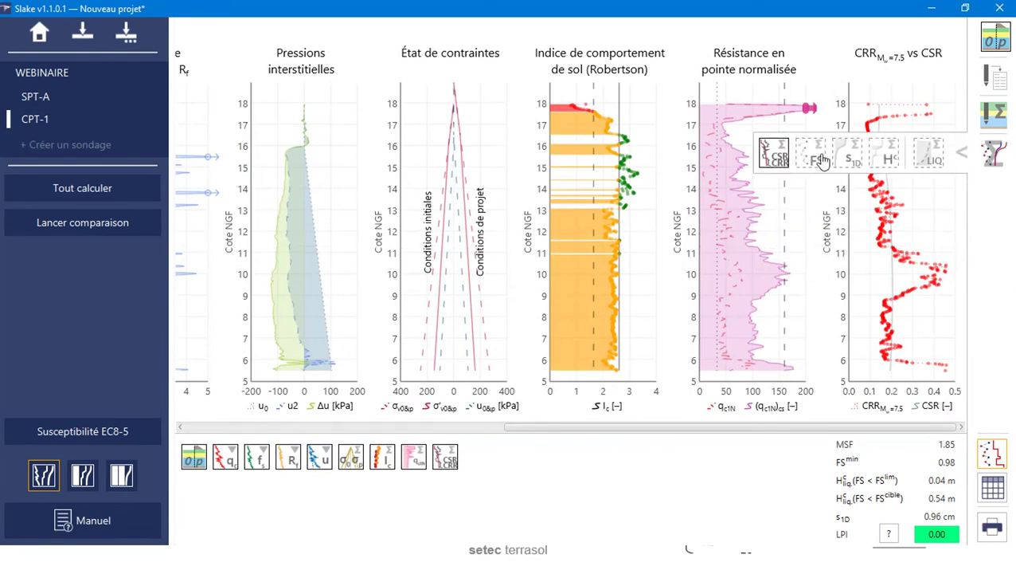
pyautogui.click(822, 161)
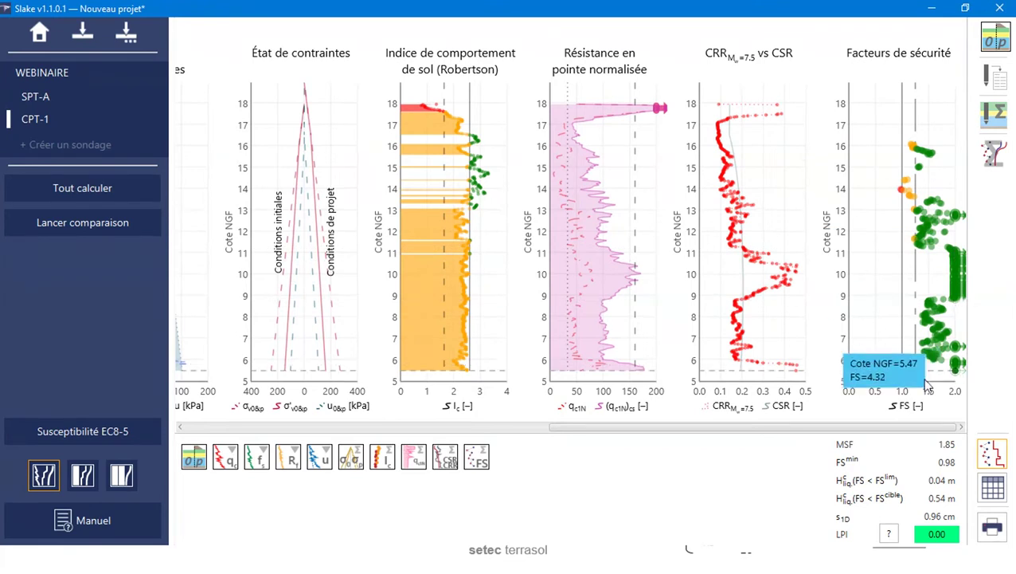
pyautogui.rightClick(878, 396)
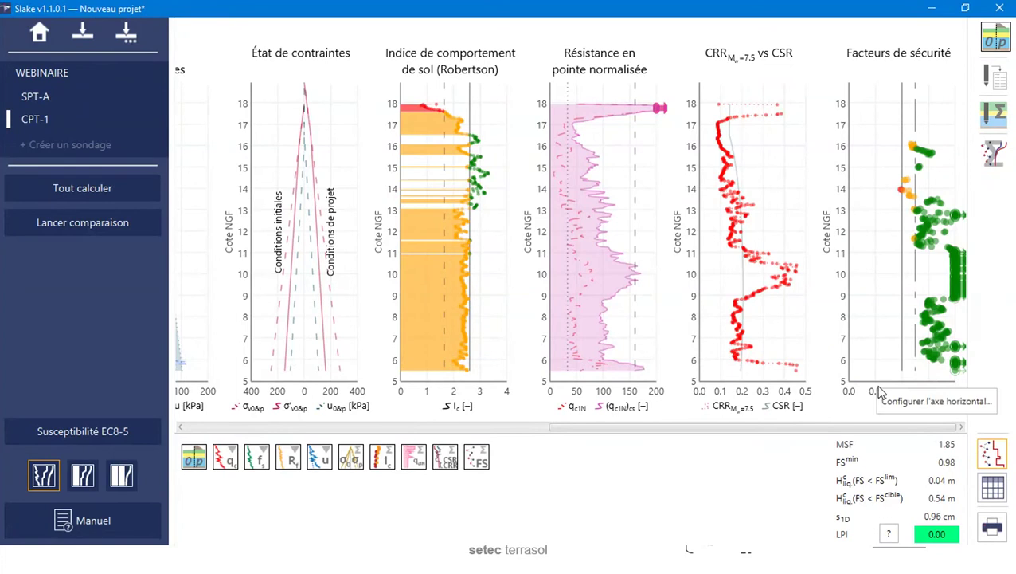
pyautogui.click(885, 400)
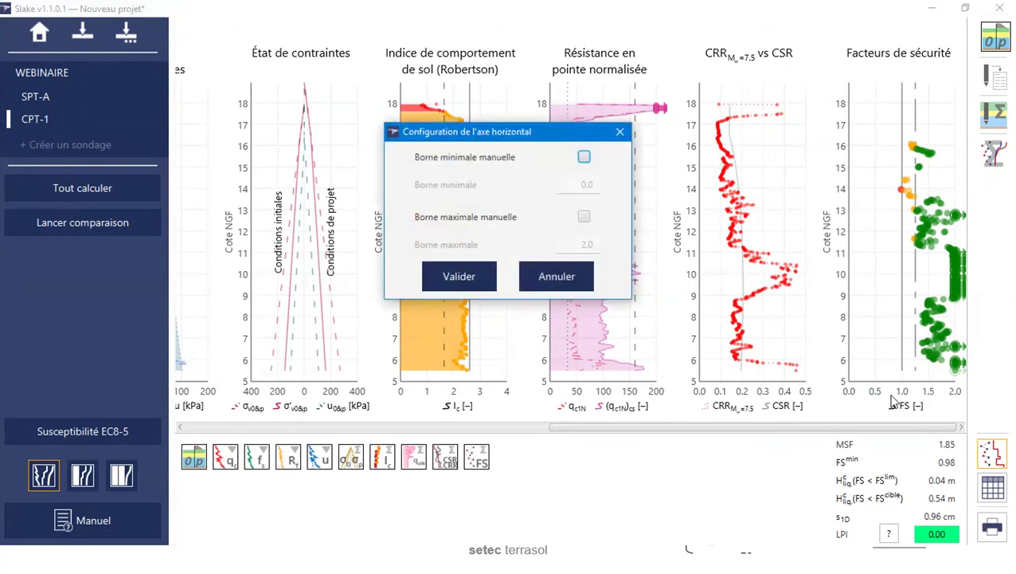
pyautogui.click(584, 216)
pyautogui.doubleClick(603, 246)
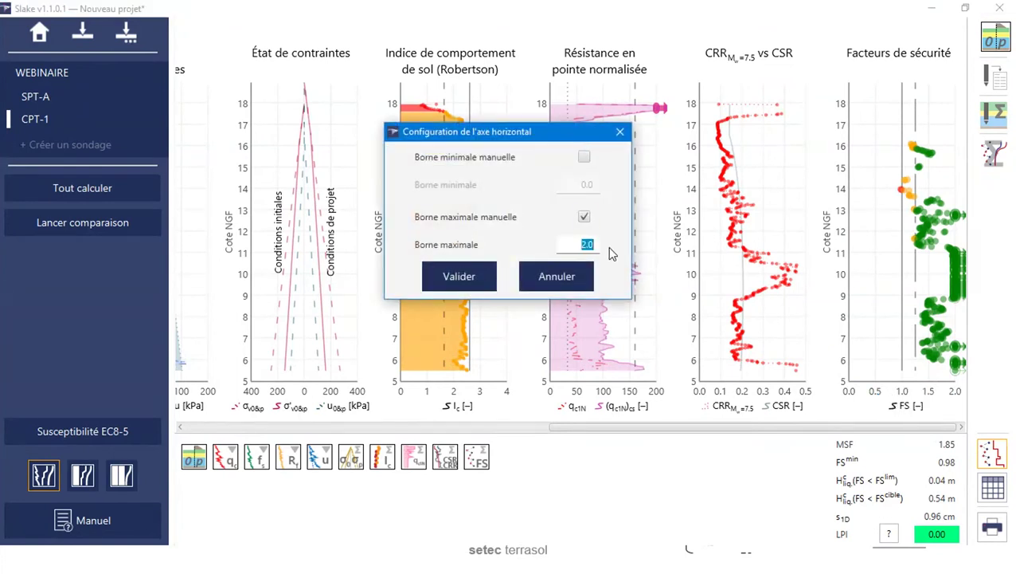
pyautogui.write('5')
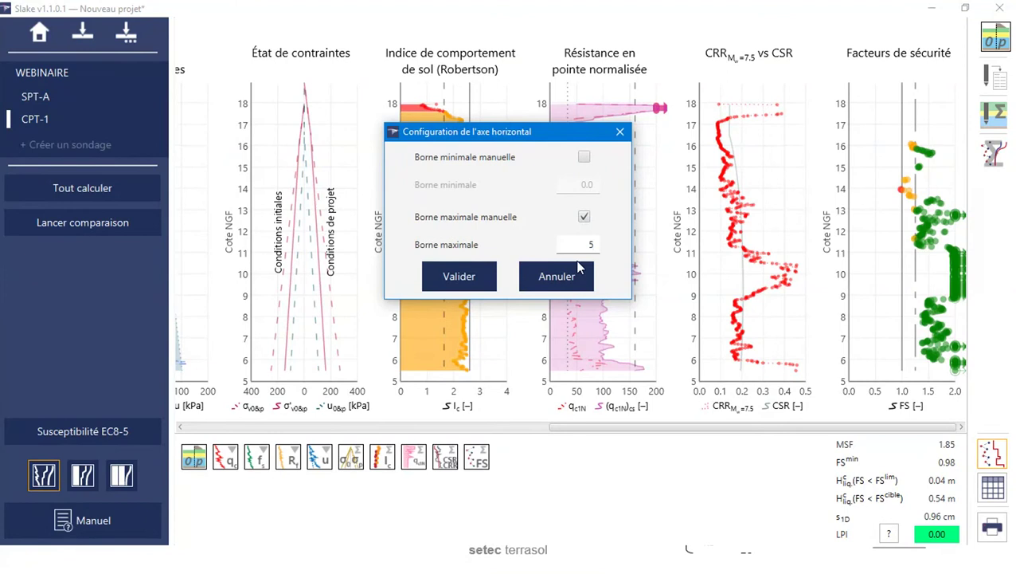
pyautogui.click(467, 276)
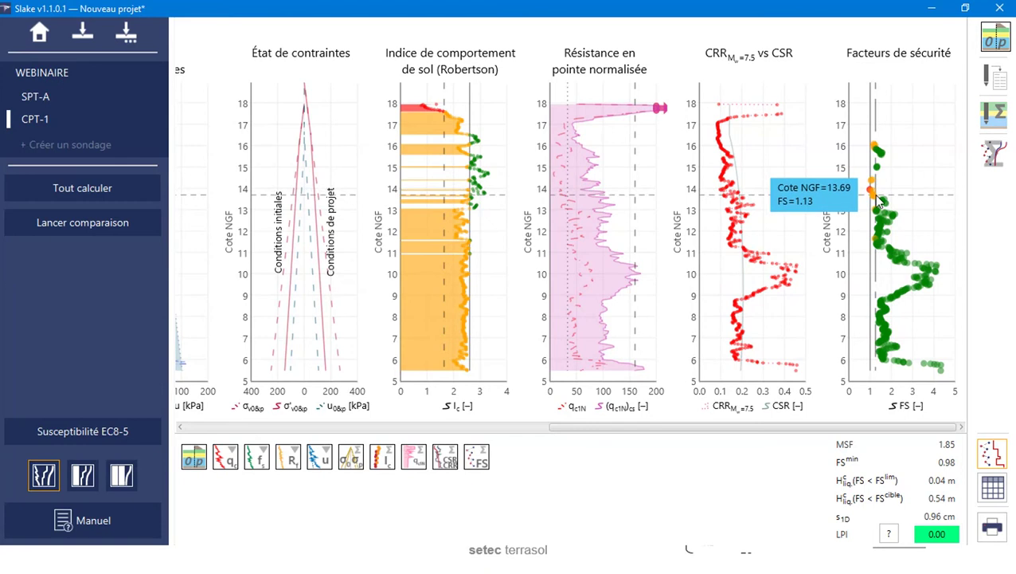
# Step: Examine the lowest safety factor points around elevation 14 NGF in detail, with the full profile restored at the end
pyautogui.scroll(5, 877, 198)
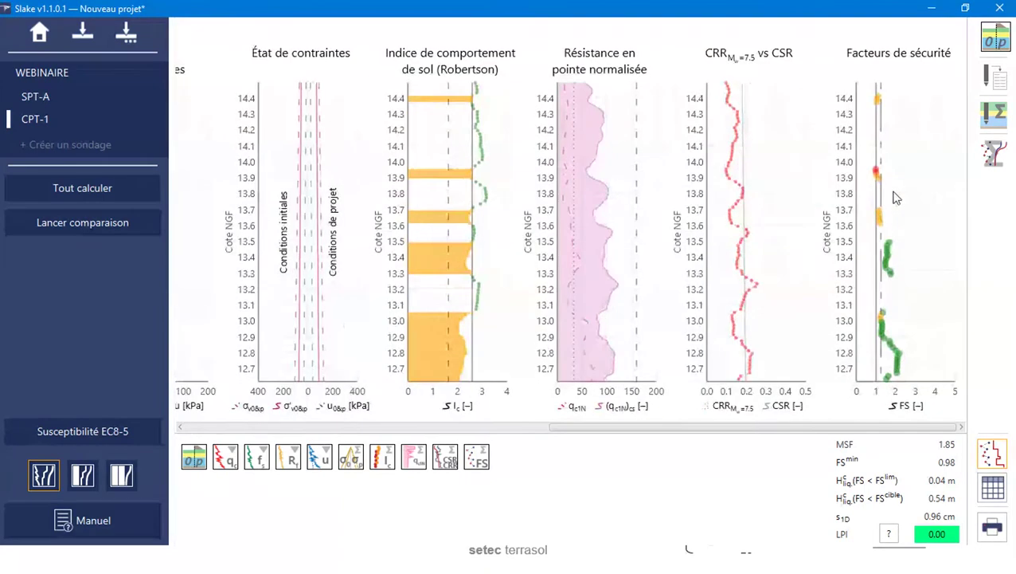
pyautogui.scroll(3, 896, 191)
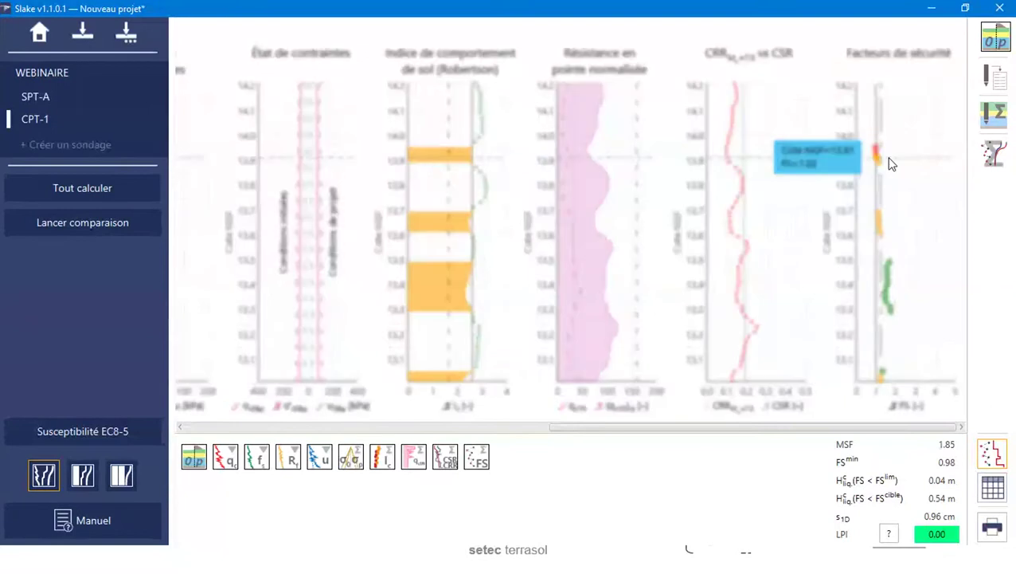
pyautogui.scroll(-3, 894, 164)
pyautogui.scroll(-4, 895, 164)
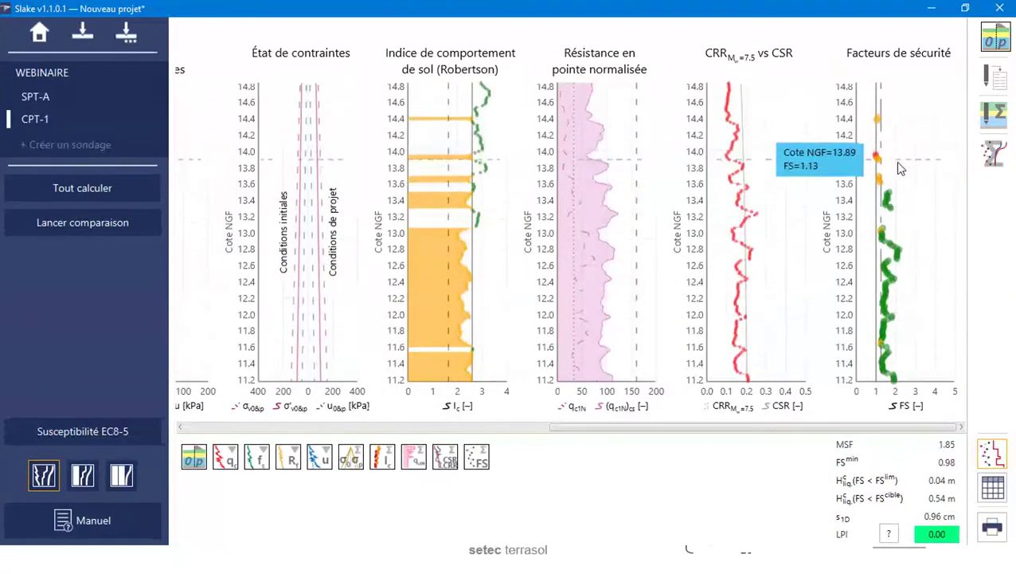
pyautogui.scroll(-4, 900, 169)
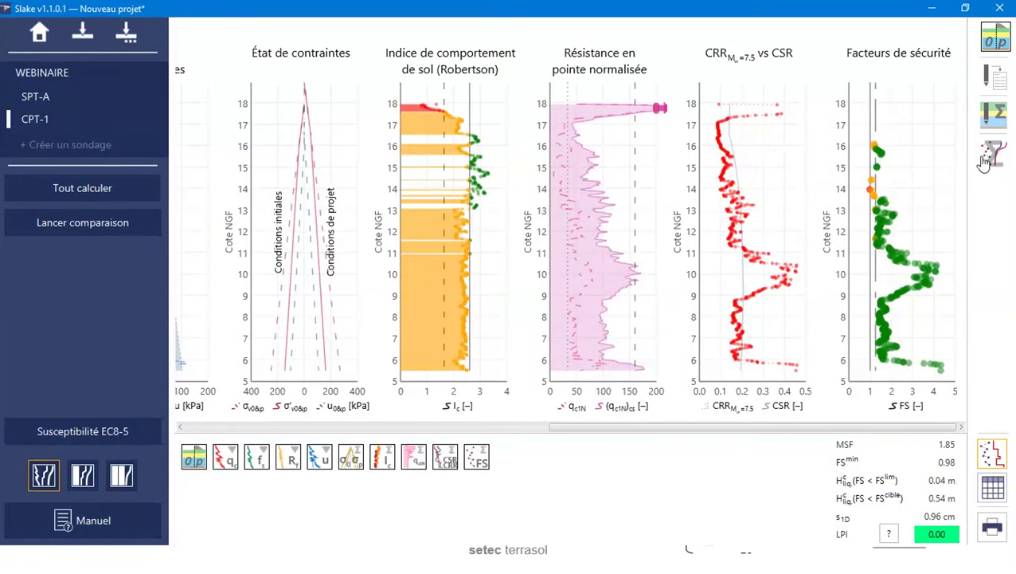
# Step: Add the seismically induced settlement s1D chart and the liquefiable height chart
pyautogui.moveTo(994, 153)
pyautogui.click(852, 159)
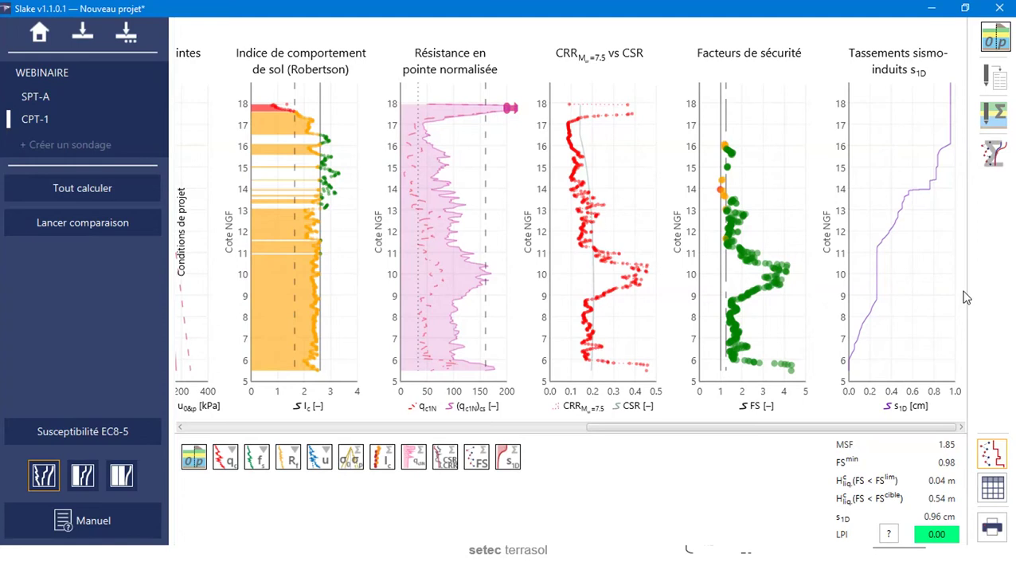
pyautogui.moveTo(996, 153)
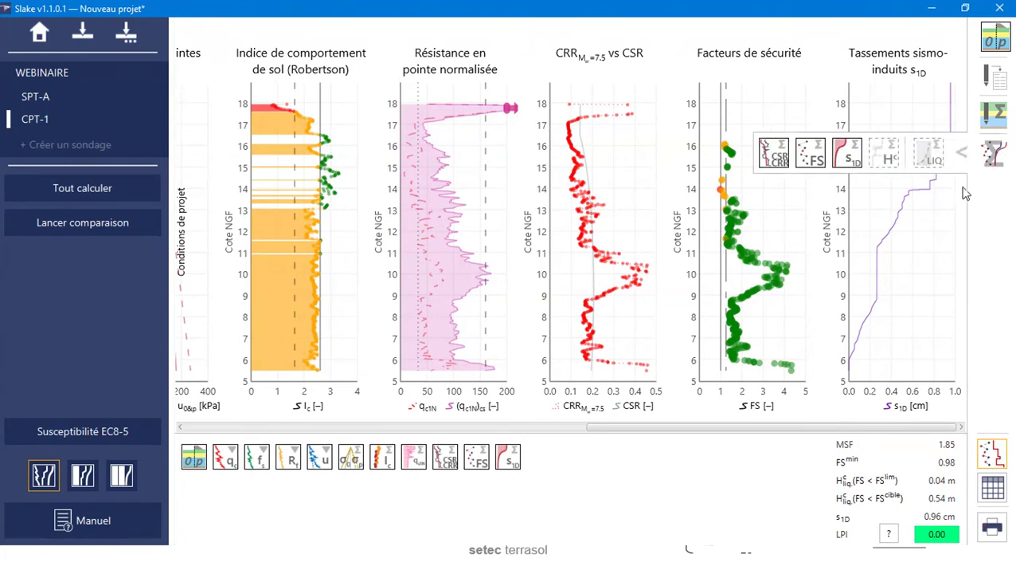
pyautogui.click(891, 166)
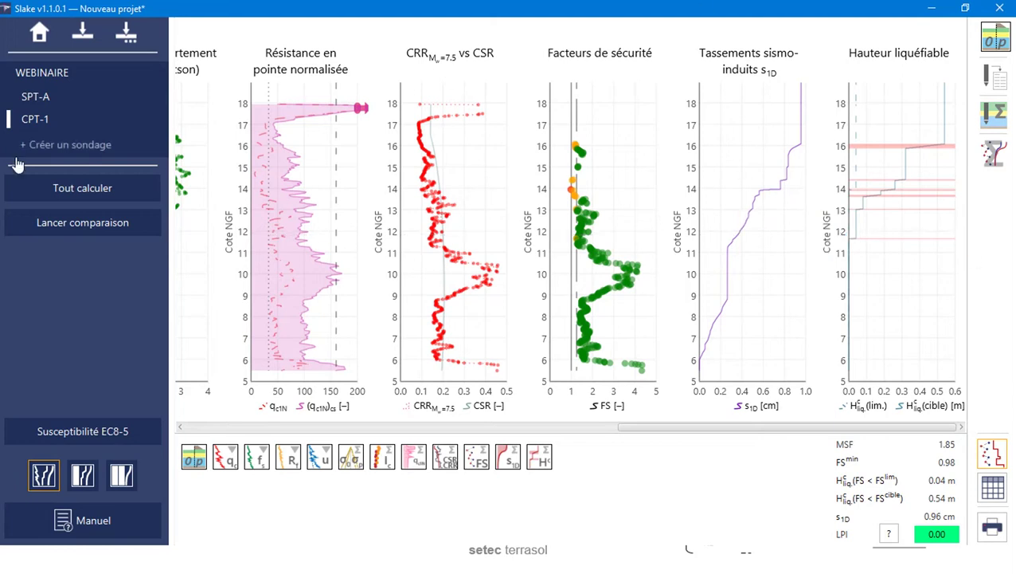
# Step: Check the target safety factor in the WEBINAIRE project definition, and return to the full-width charts of CPT-1
pyautogui.click(50, 71)
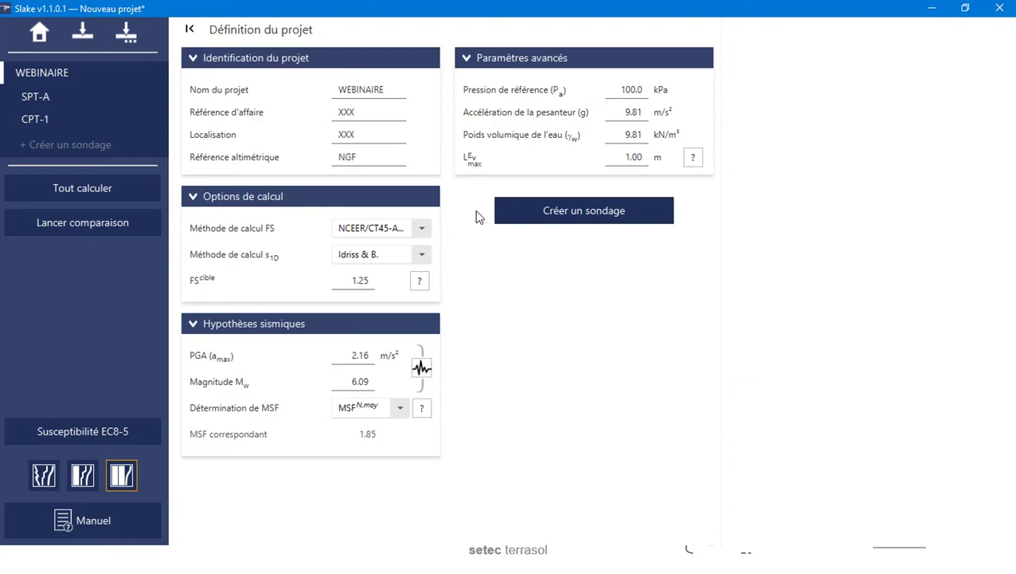
pyautogui.click(374, 281)
pyautogui.doubleClick(375, 280)
pyautogui.click(376, 277)
pyautogui.click(41, 124)
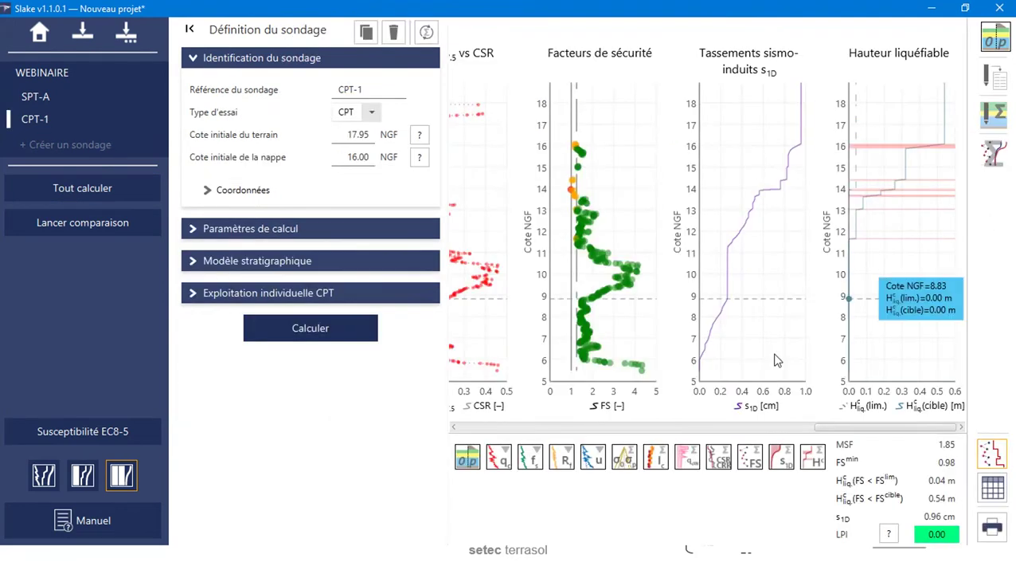
pyautogui.click(43, 478)
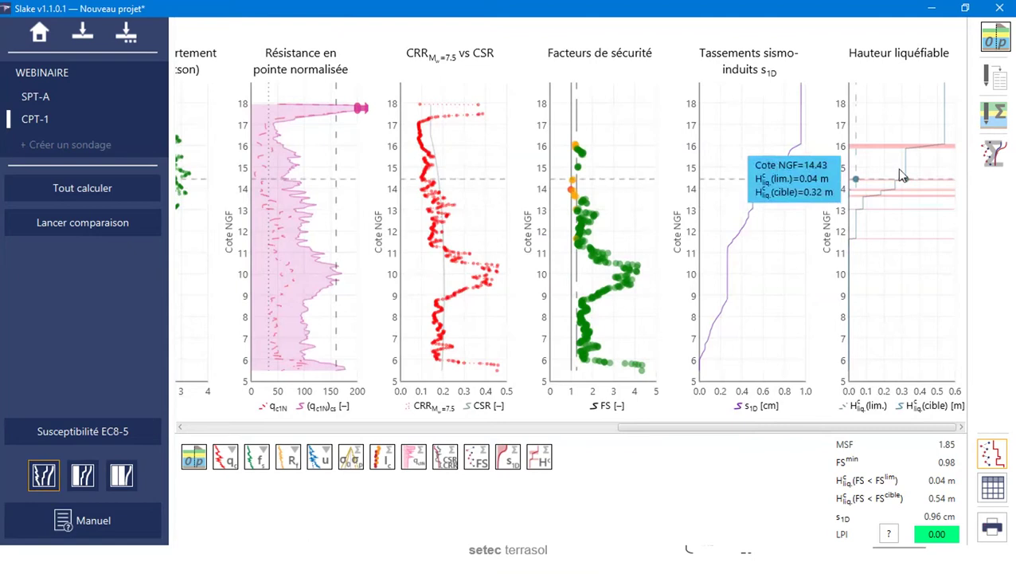
# Step: Remove the liquefiable height, CRR versus CSR, normalised tip resistance and stress state charts
pyautogui.moveTo(993, 150)
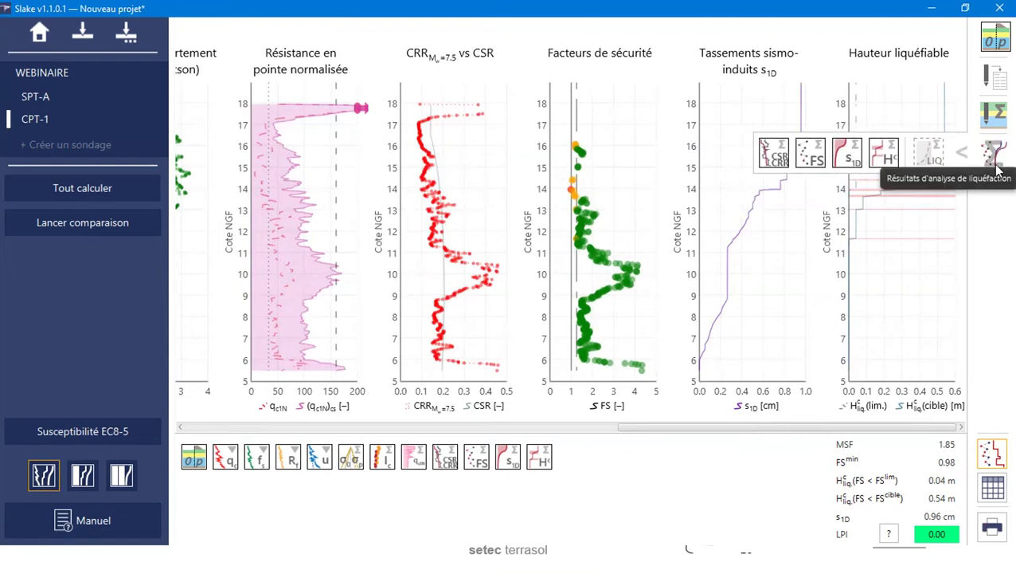
pyautogui.click(886, 154)
pyautogui.click(776, 156)
pyautogui.moveTo(993, 116)
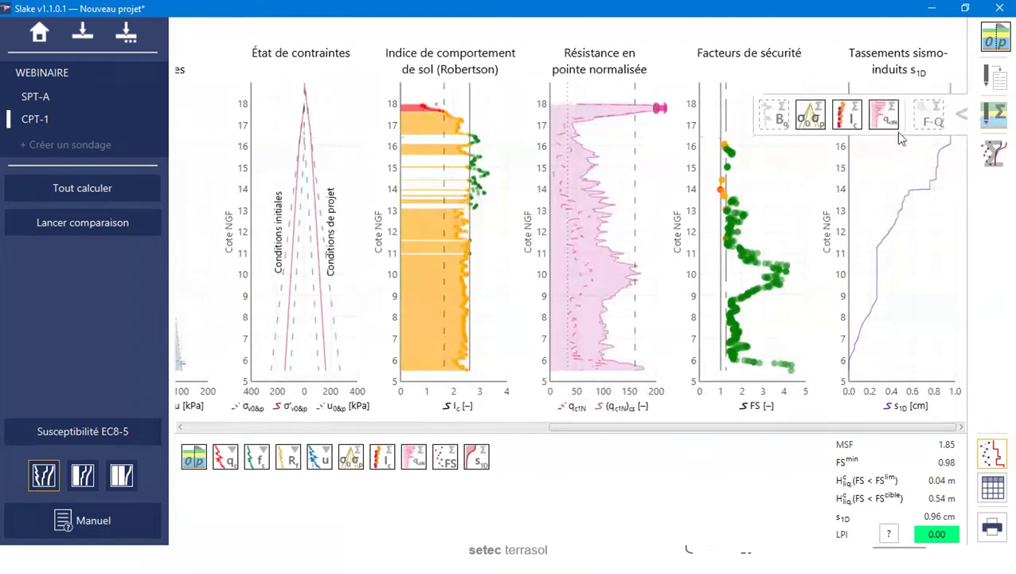
pyautogui.click(884, 115)
pyautogui.click(811, 117)
# Step: Remove the pore pressure, friction ratio Rf and sleeve friction fs charts
pyautogui.moveTo(996, 82)
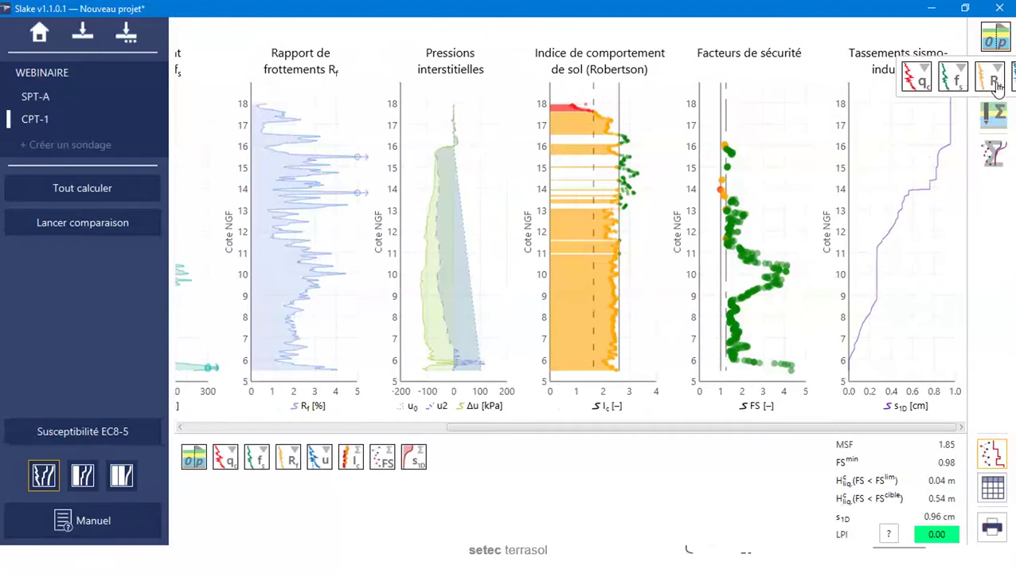
pyautogui.click(932, 79)
pyautogui.click(898, 80)
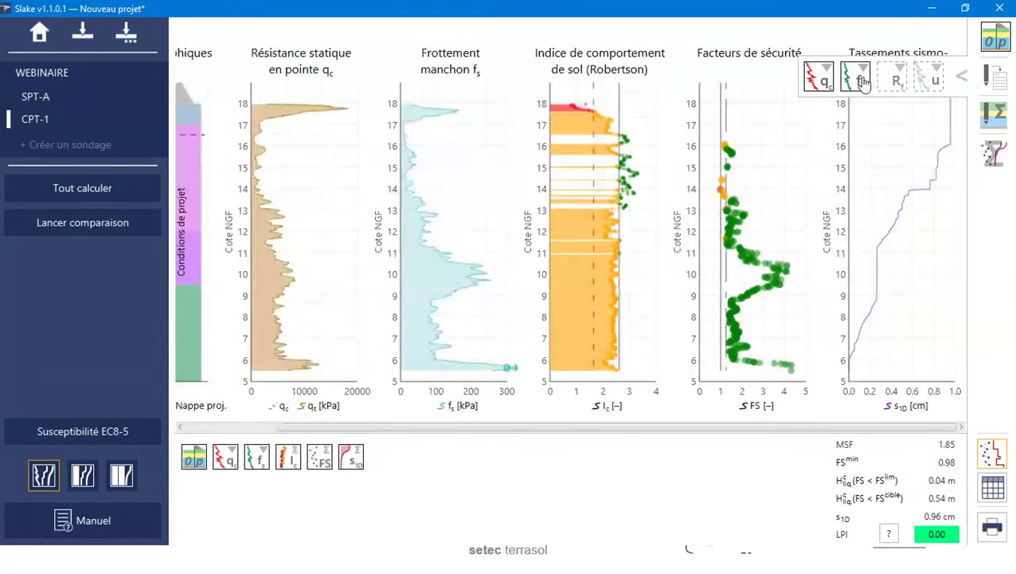
pyautogui.click(858, 79)
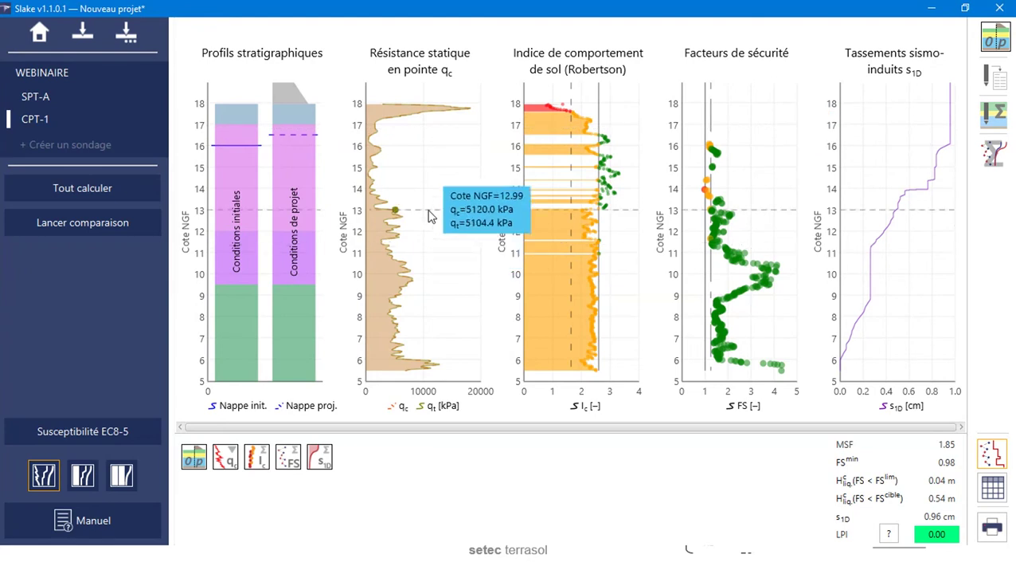
# Step: Display the CPT-1 definition beside the charts and show its X and Y coordinate fields
pyautogui.click(97, 480)
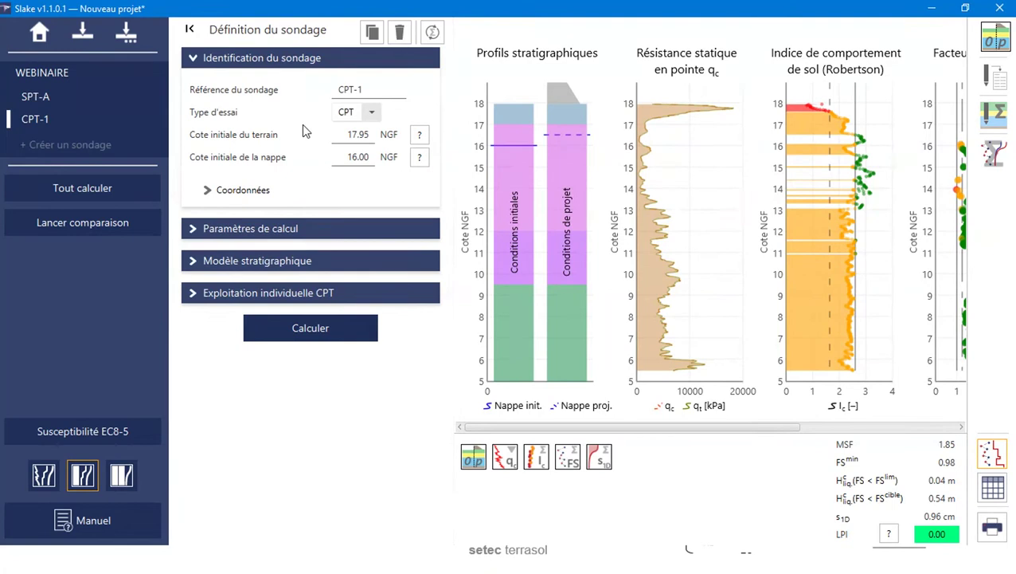
pyautogui.click(261, 191)
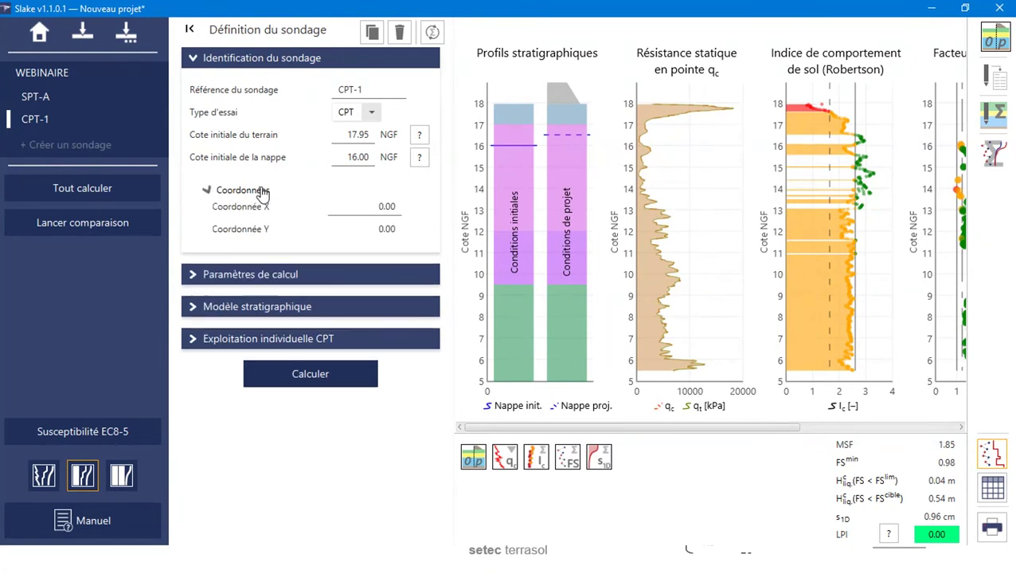
pyautogui.click(401, 242)
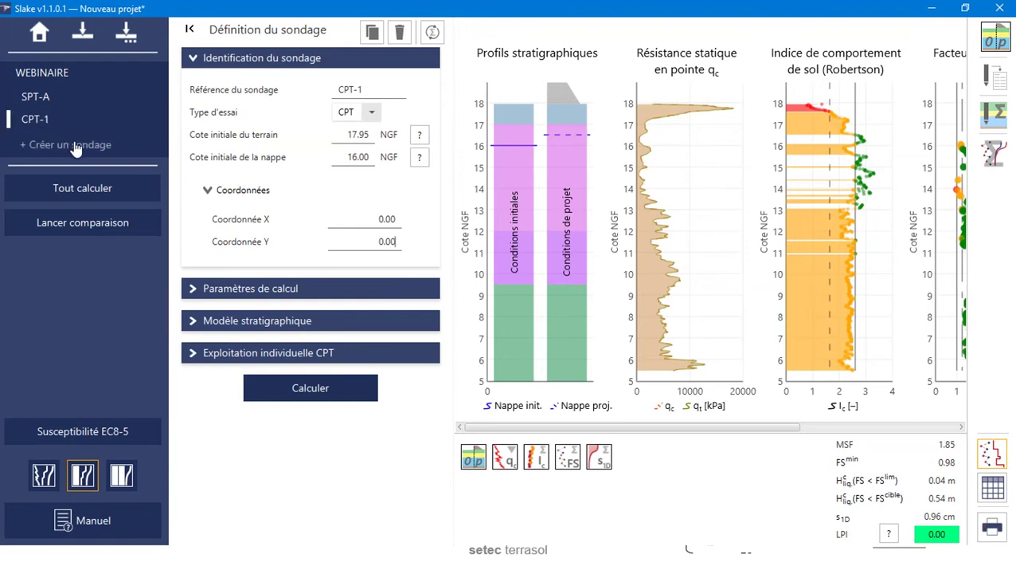
# Step: Close the current project without saving and open Webinaire09032021-multiCPTu+SPT from the WEBINAIRE 09032021 folder
pyautogui.click(43, 45)
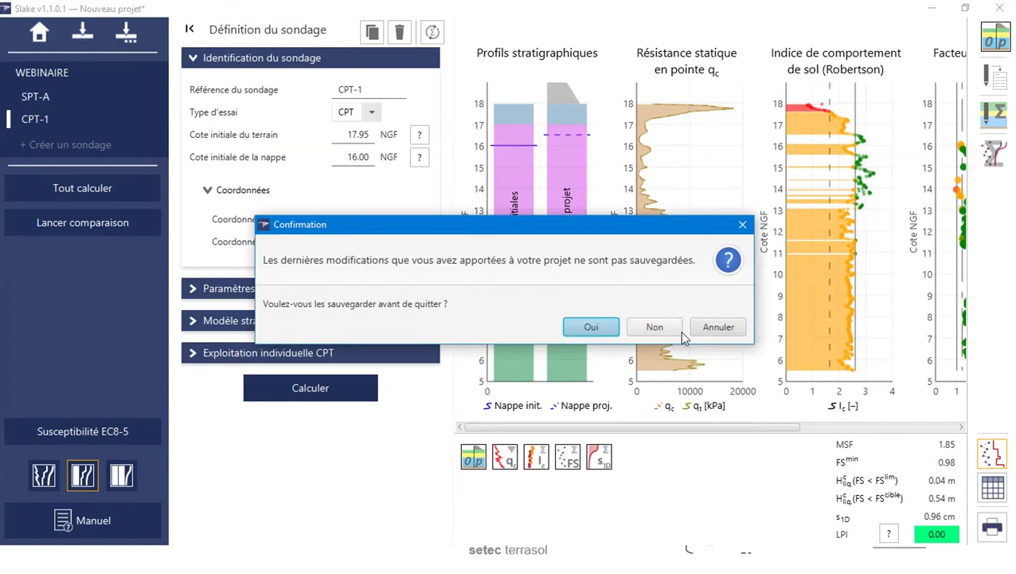
pyautogui.click(656, 328)
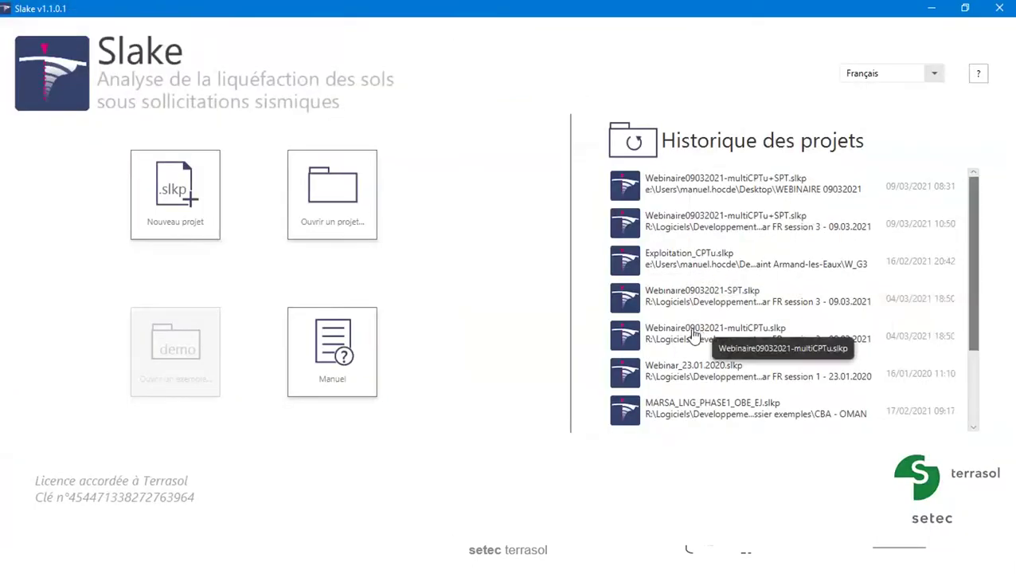
pyautogui.click(315, 224)
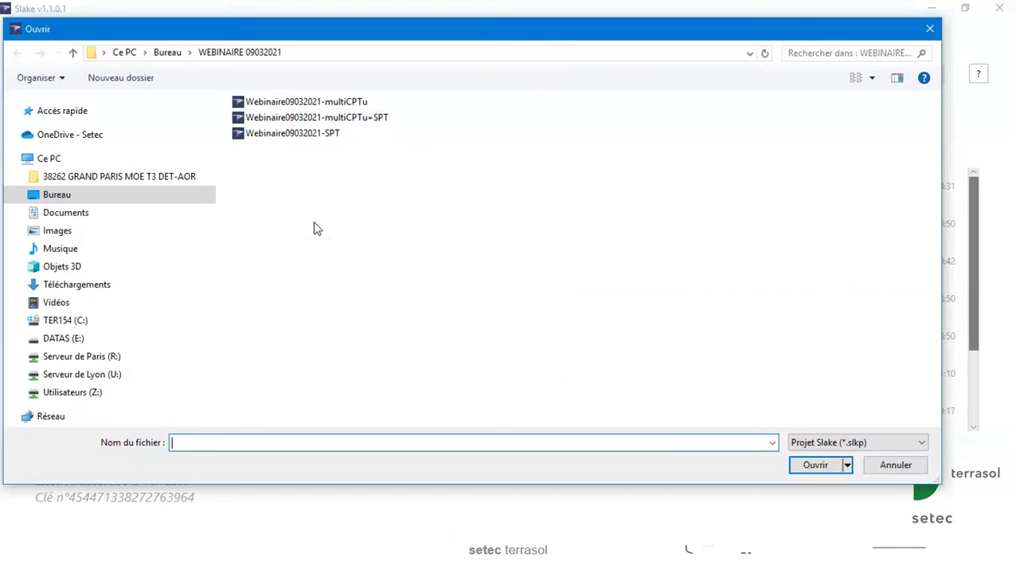
pyautogui.click(374, 119)
pyautogui.click(821, 465)
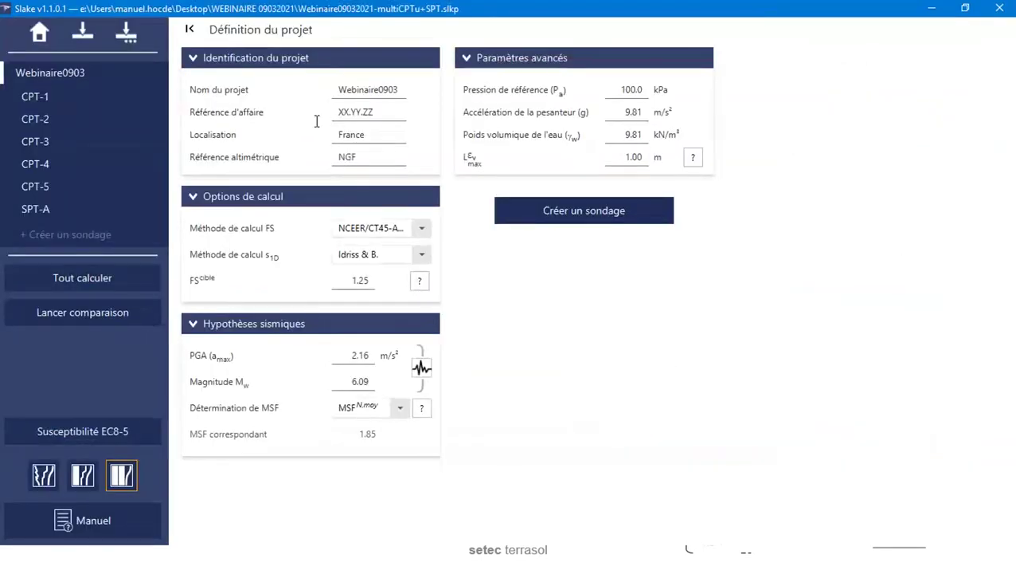
# Step: Browse the definitions of CPT-1, CPT-2 and SPT-A and display SPT-A's result charts
pyautogui.click(81, 101)
pyautogui.click(48, 119)
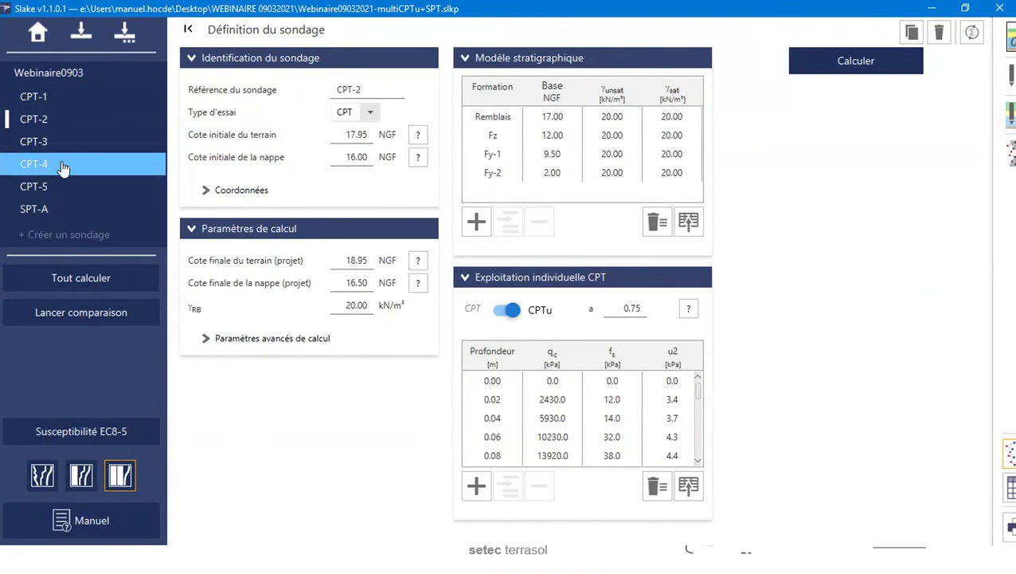
pyautogui.click(62, 211)
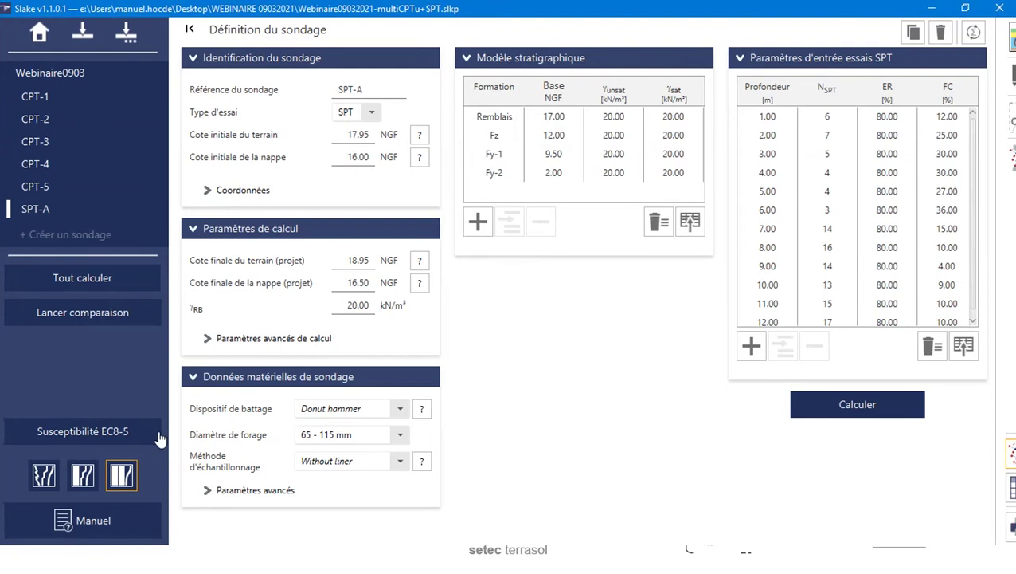
pyautogui.click(43, 476)
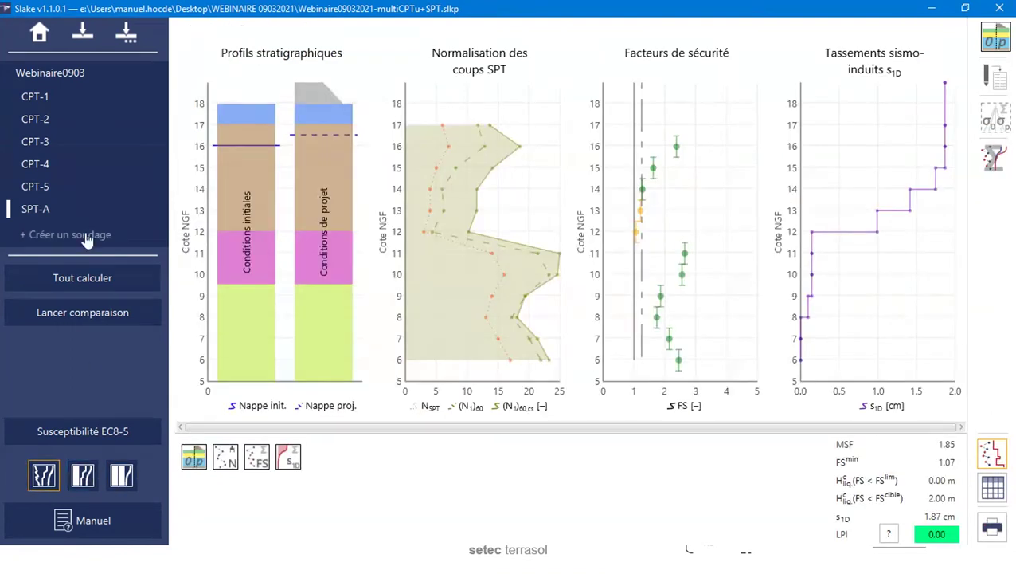
pyautogui.moveTo(749, 242)
# Step: Examine CPT-5's result charts and its detailed calculation table, and return to the charts
pyautogui.click(46, 185)
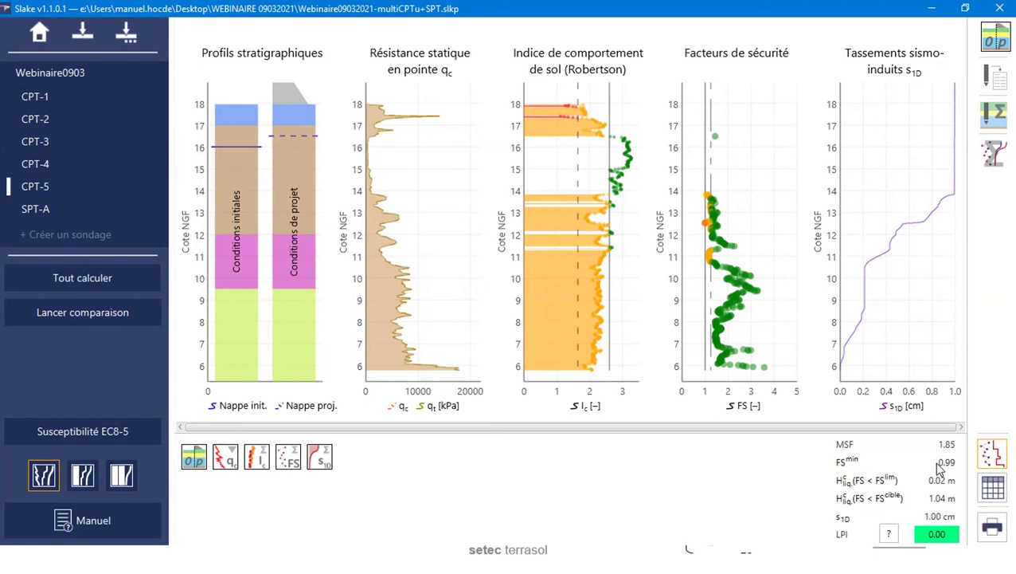
pyautogui.click(993, 492)
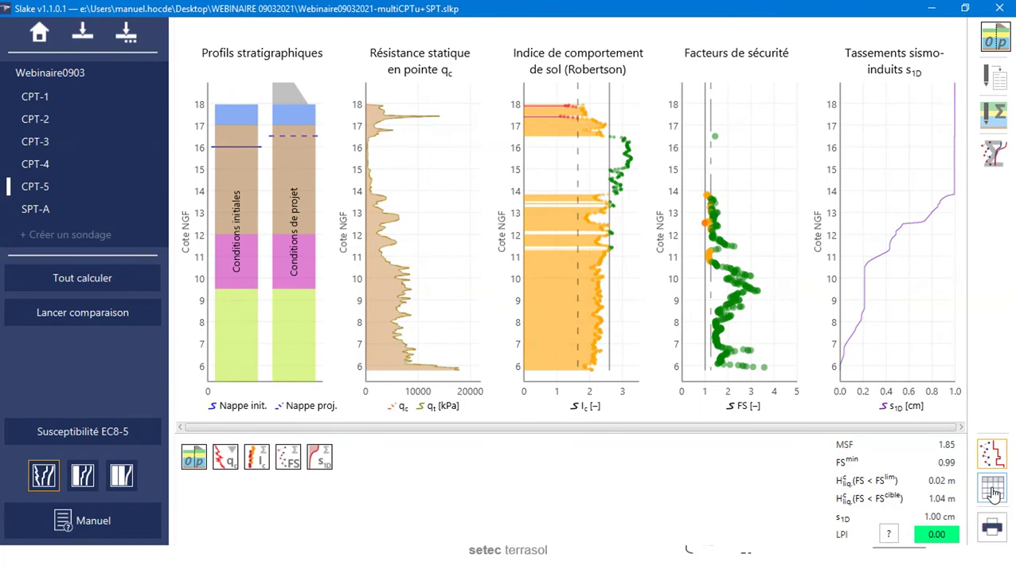
pyautogui.moveTo(715, 426); pyautogui.dragTo(797, 419)
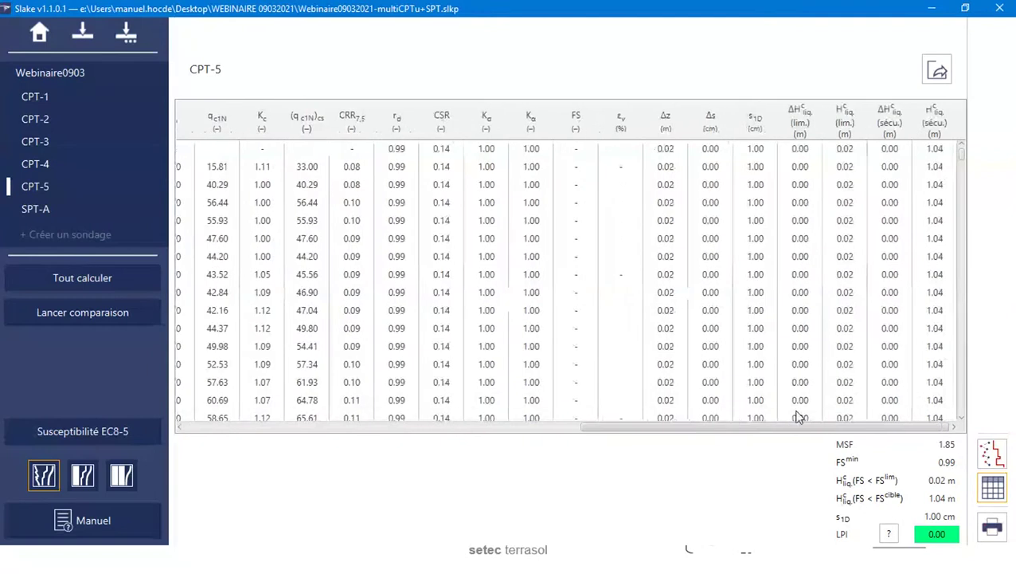
pyautogui.scroll(-15, 558, 292)
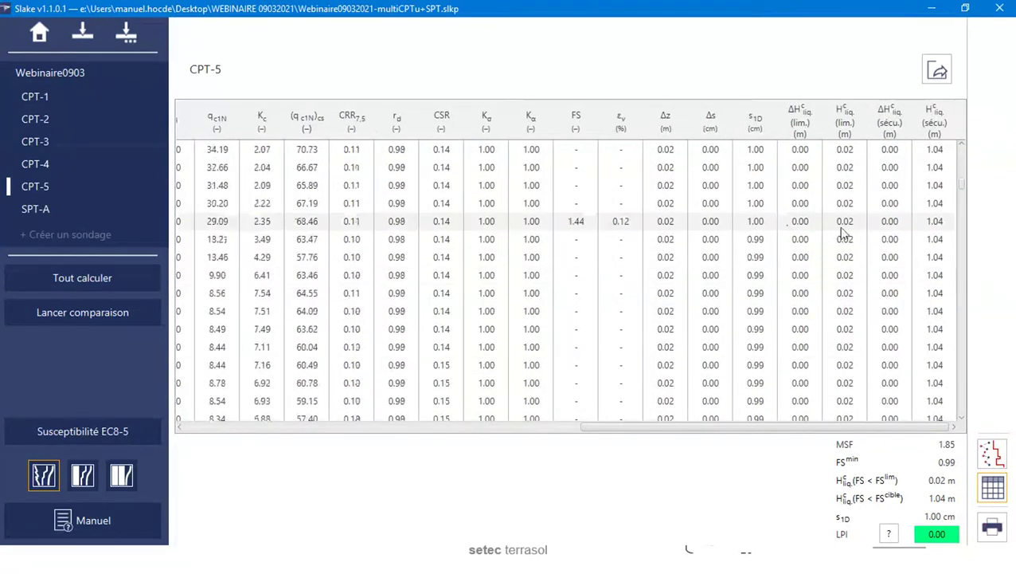
pyautogui.scroll(-1, 829, 276)
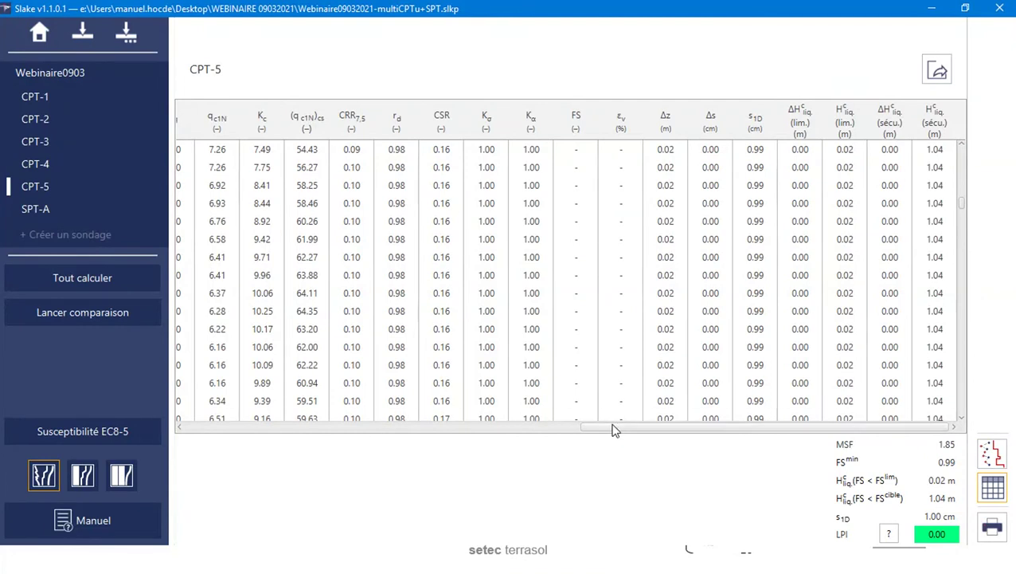
pyautogui.hscroll(-1, 550, 428)
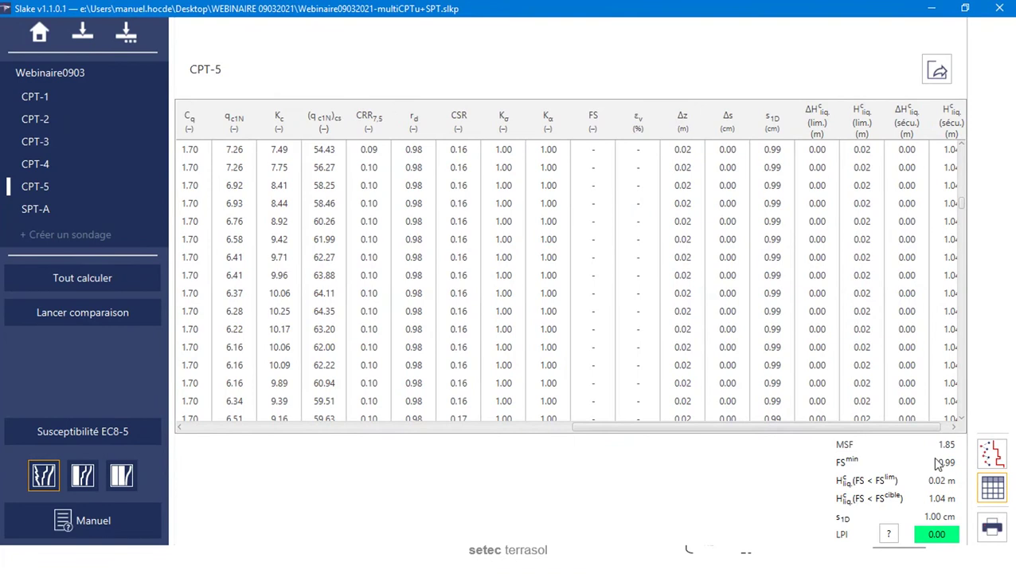
pyautogui.click(991, 454)
# Step: Display CPT-5's definition beside its charts and inspect its X and Y coordinates
pyautogui.click(68, 213)
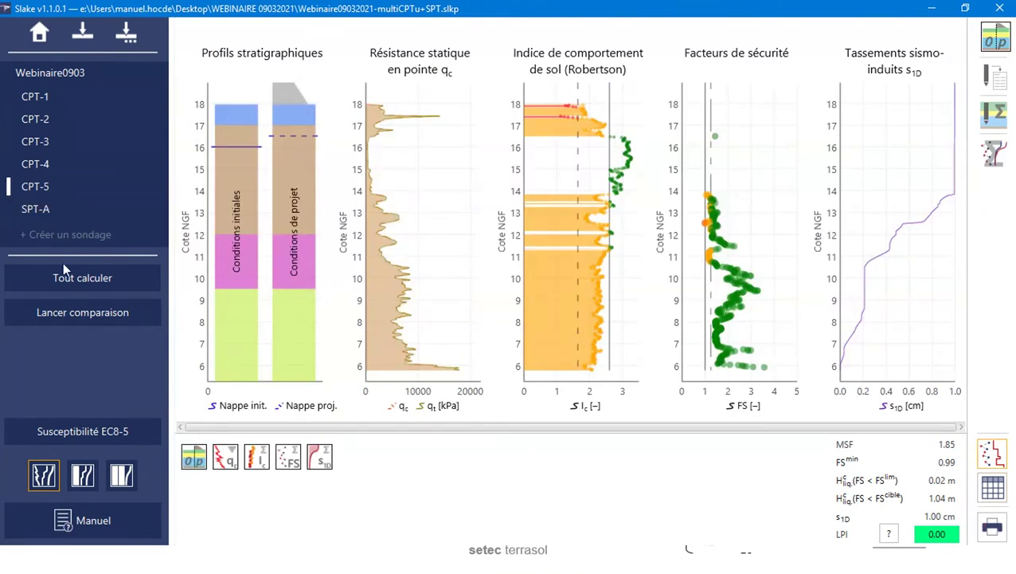
pyautogui.click(82, 474)
pyautogui.click(243, 189)
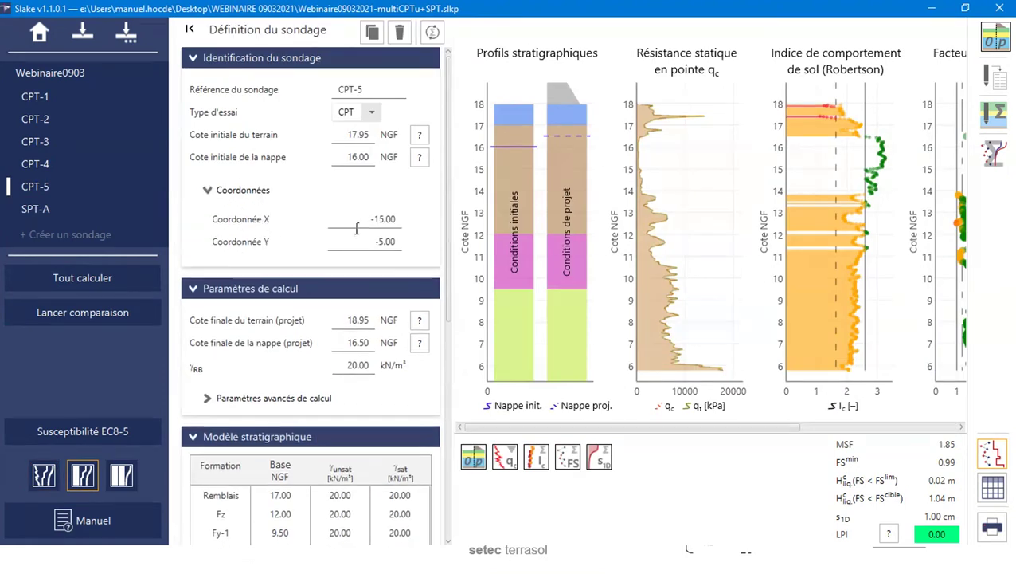
pyautogui.click(394, 231)
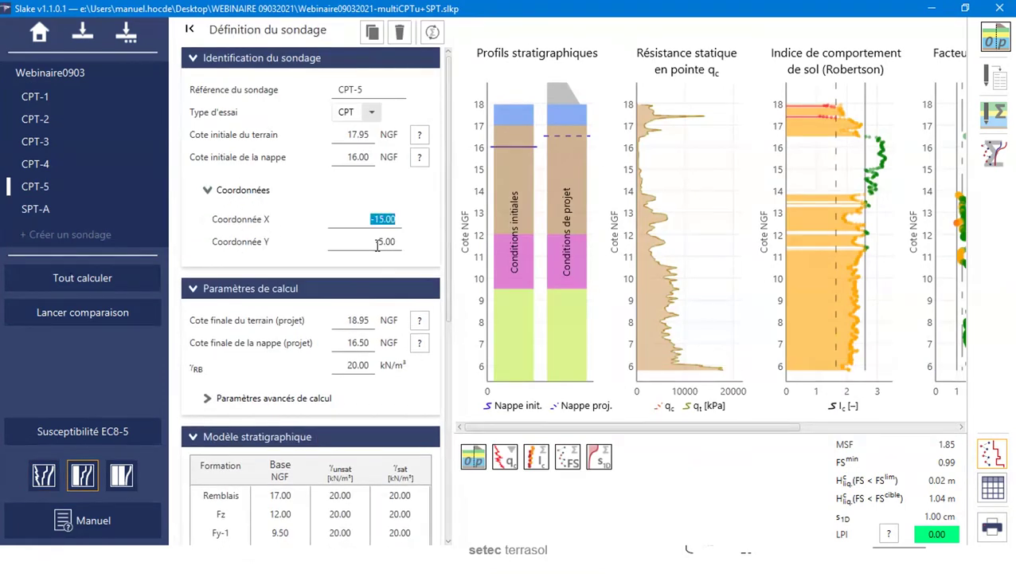
pyautogui.click(382, 243)
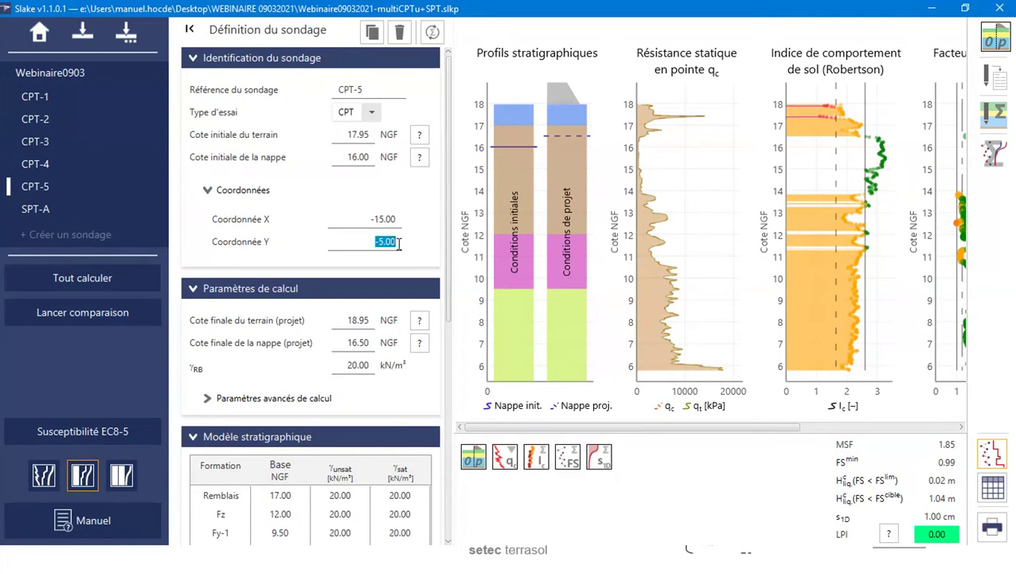
pyautogui.press('Return')
# Step: Launch the borehole comparison and exclude SPT-A, CPT-4, CPT-3 and CPT-2, leaving only CPT-1 and CPT-5
pyautogui.click(129, 325)
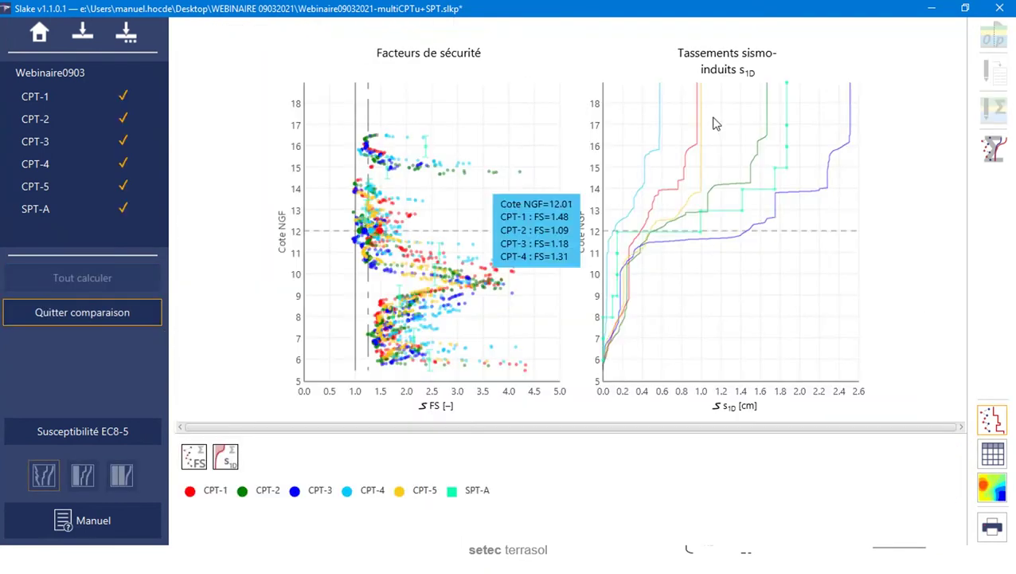
pyautogui.click(123, 208)
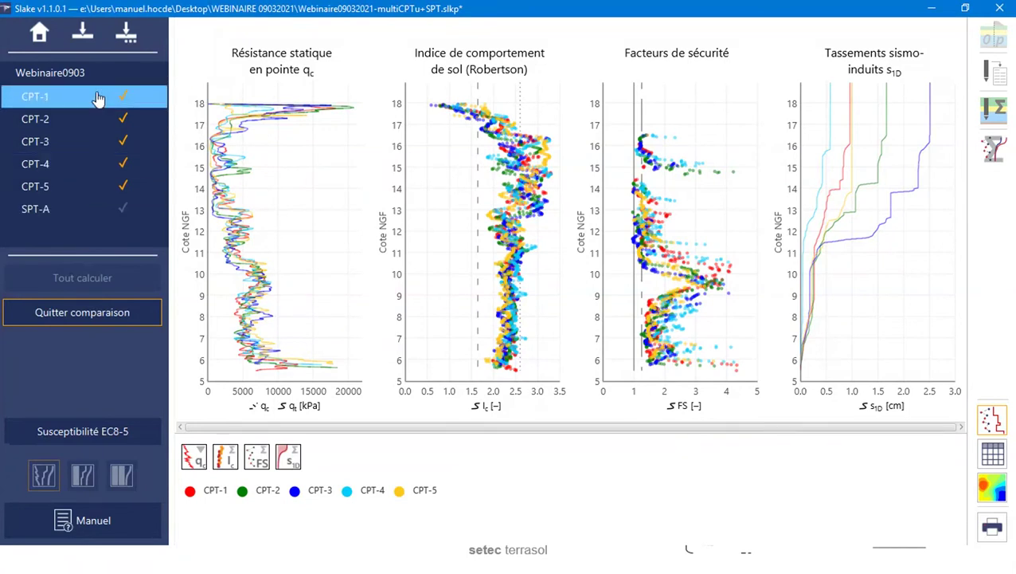
pyautogui.click(123, 169)
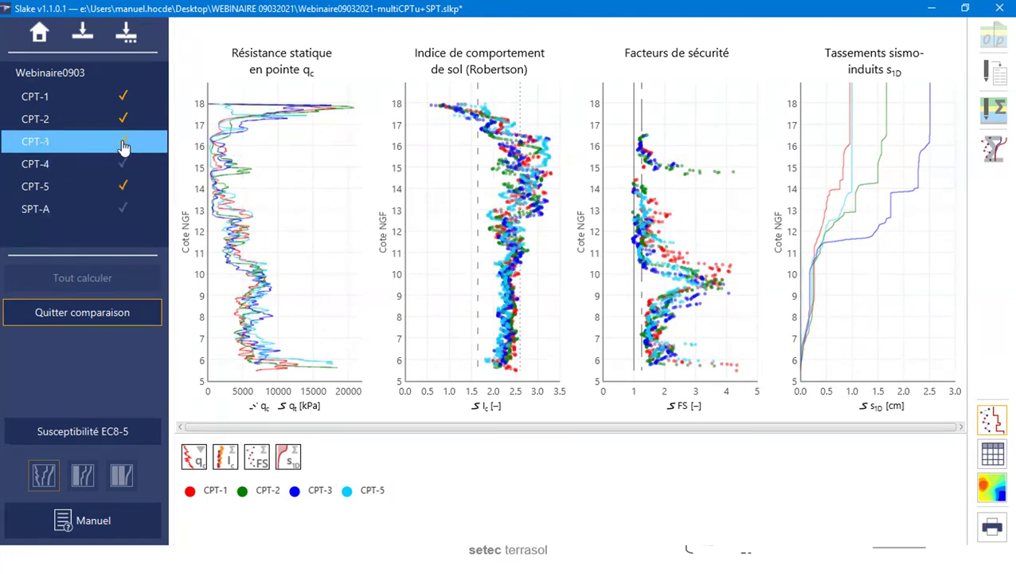
pyautogui.click(123, 143)
pyautogui.click(124, 120)
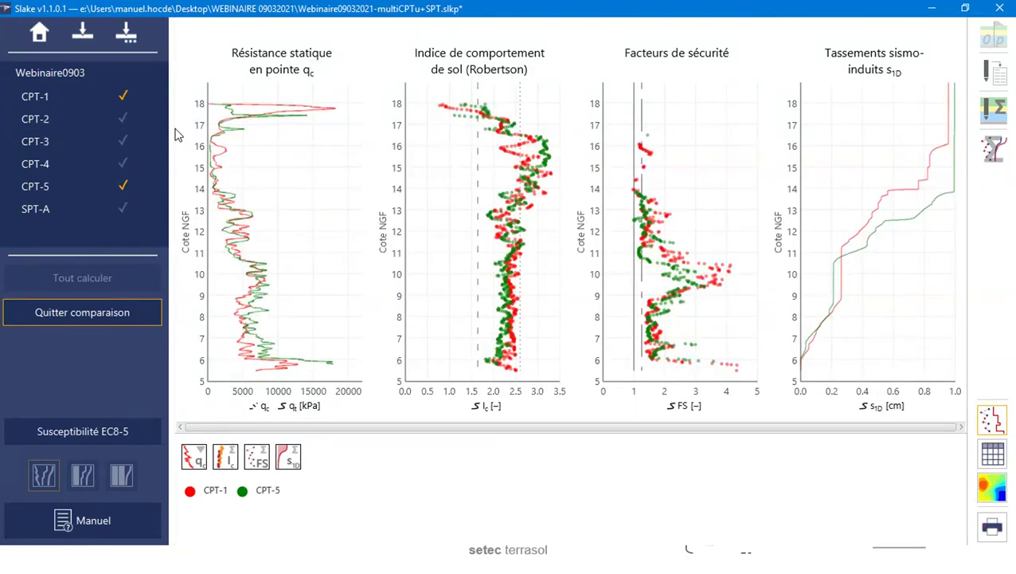
# Step: Include CPT-2, CPT-3 and CPT-4 in the comparison again and read the compared settlements s1D
pyautogui.click(123, 119)
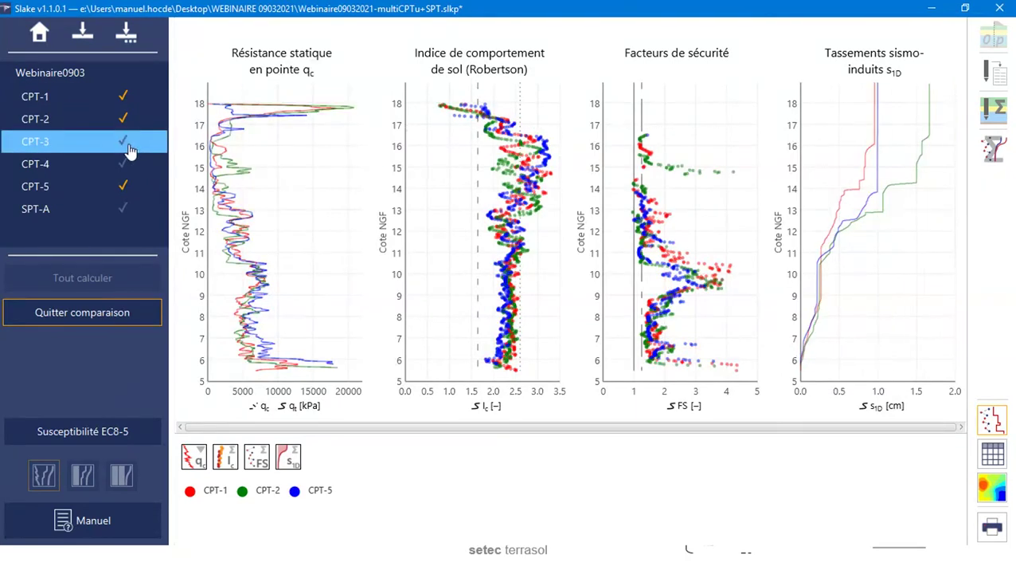
pyautogui.click(127, 144)
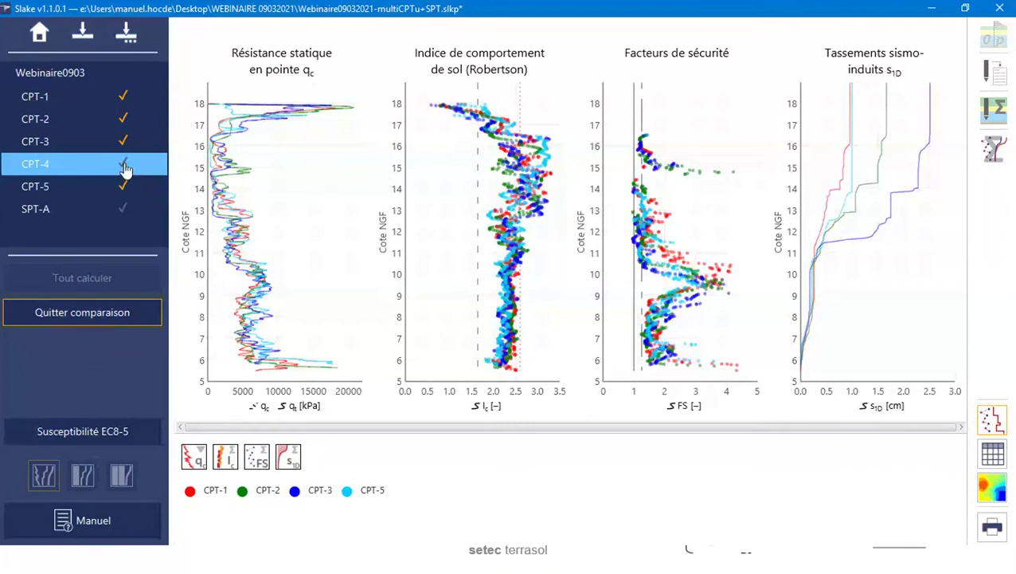
pyautogui.click(125, 168)
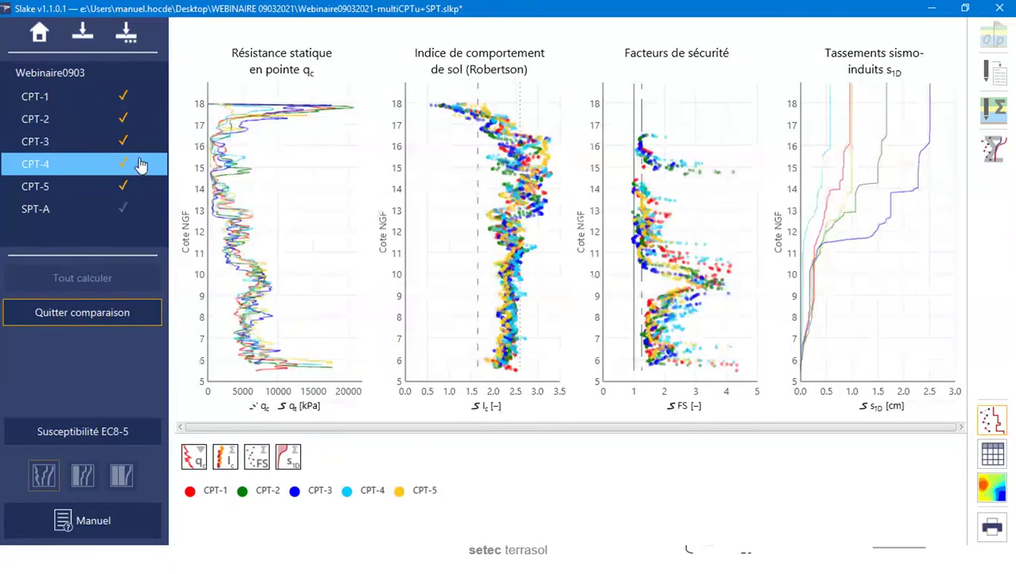
pyautogui.moveTo(955, 132)
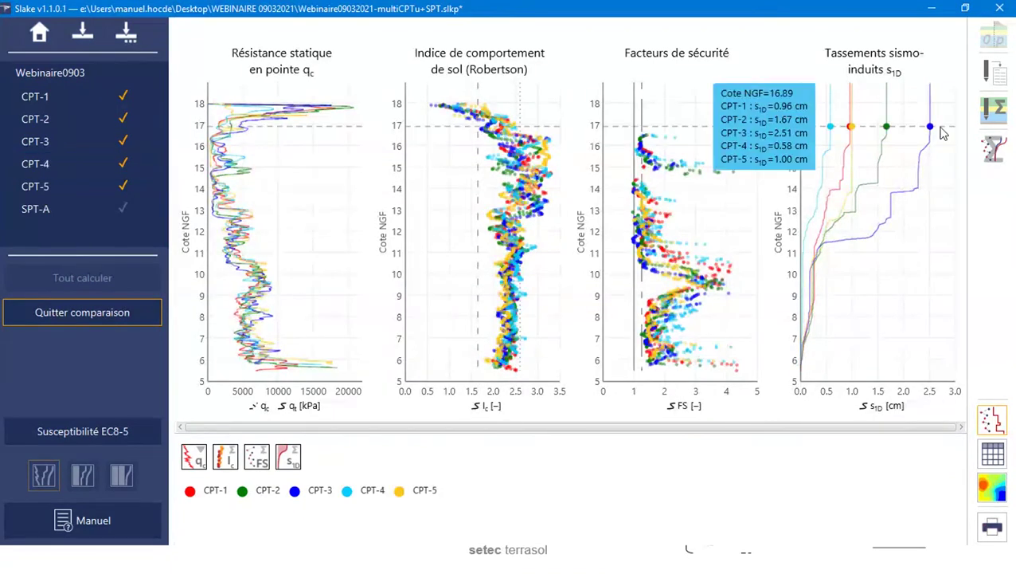
# Step: Examine the normalised Robertson classification diagram for the five CPTs and return to the depth charts
pyautogui.moveTo(994, 111)
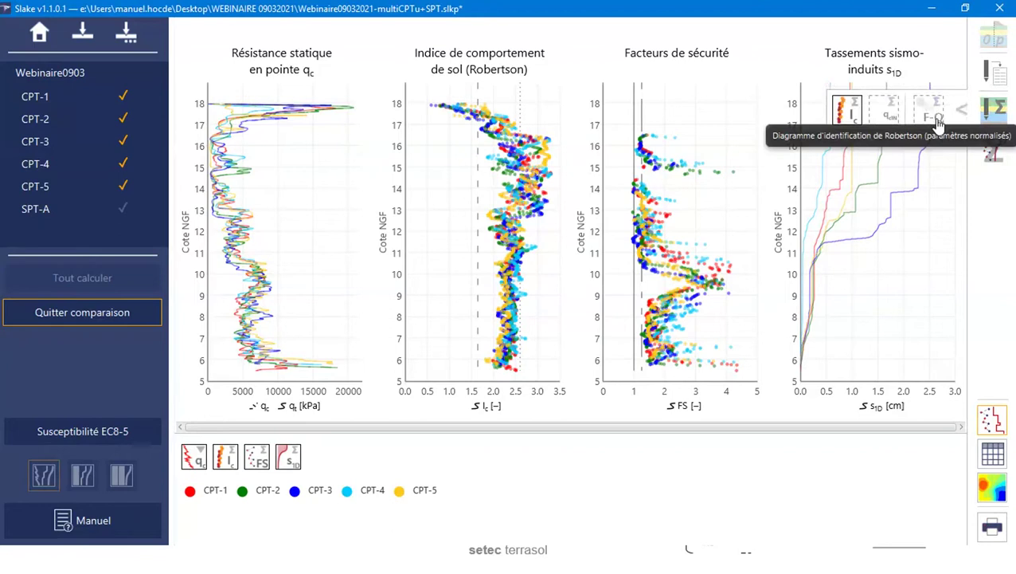
pyautogui.click(929, 111)
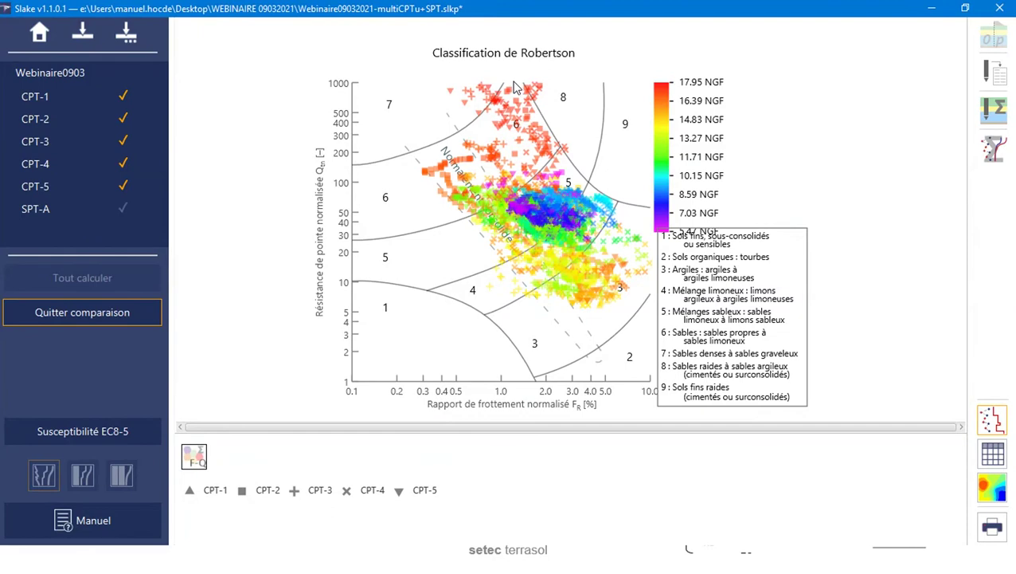
pyautogui.click(994, 120)
pyautogui.click(885, 120)
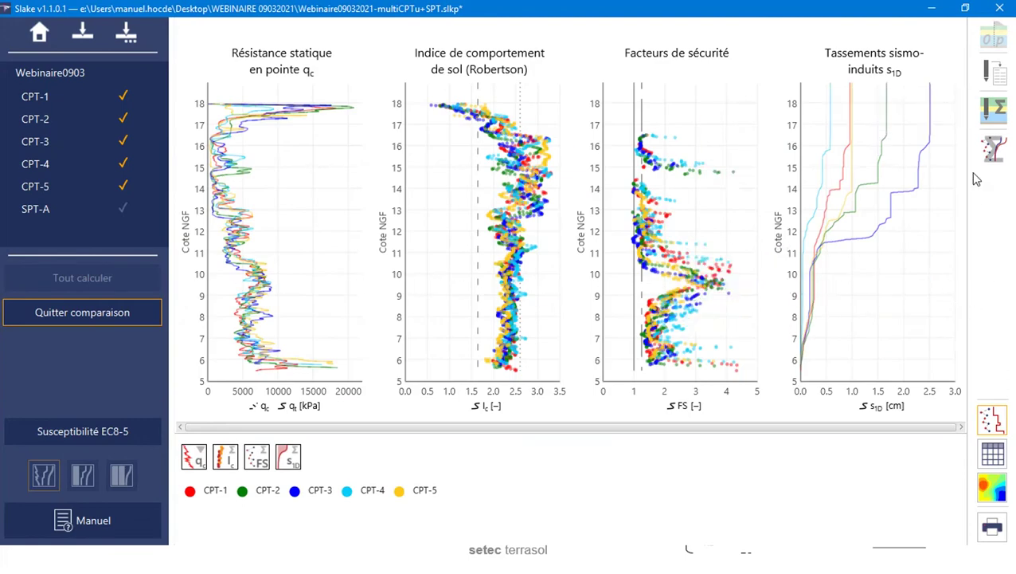
# Step: Add the liquefiable height chart to the CPT comparison and include SPT-A alongside all five CPTs
pyautogui.click(996, 159)
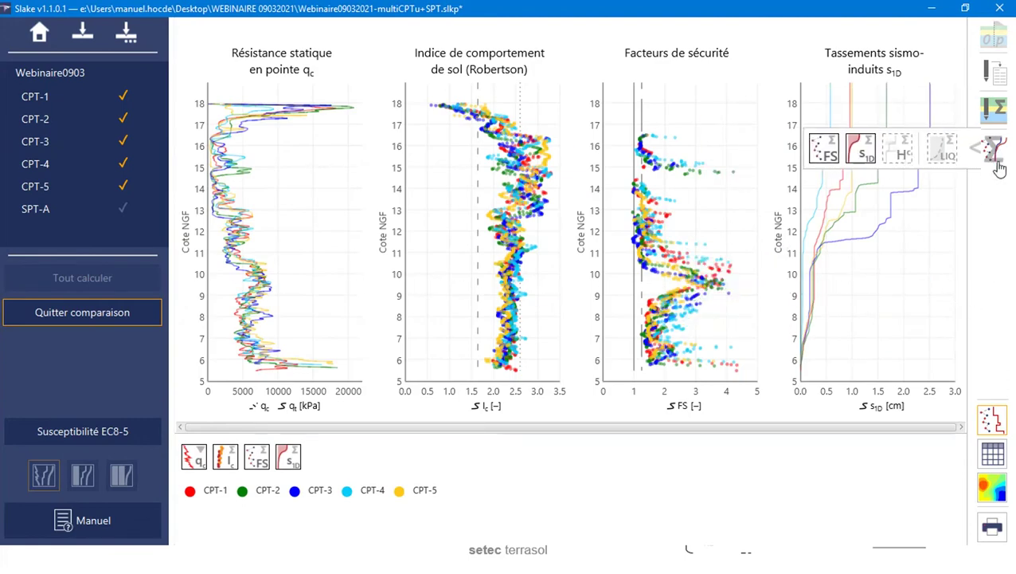
pyautogui.click(892, 156)
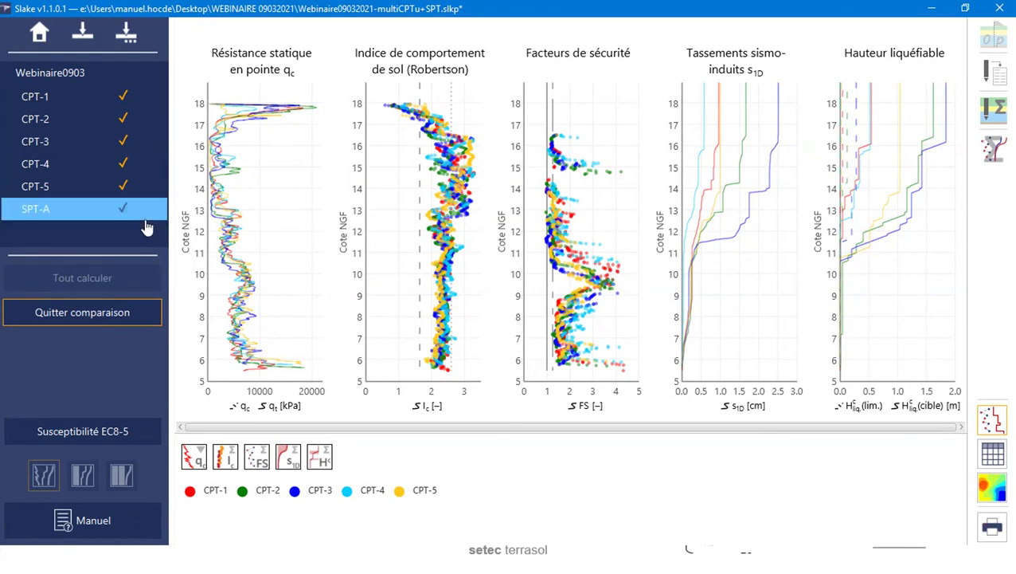
pyautogui.click(123, 209)
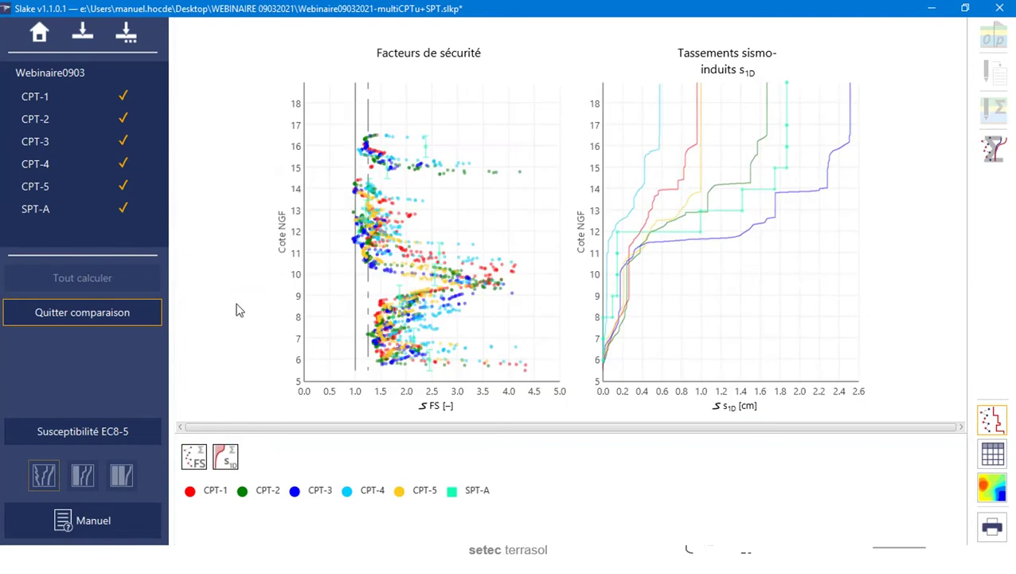
pyautogui.click(123, 186)
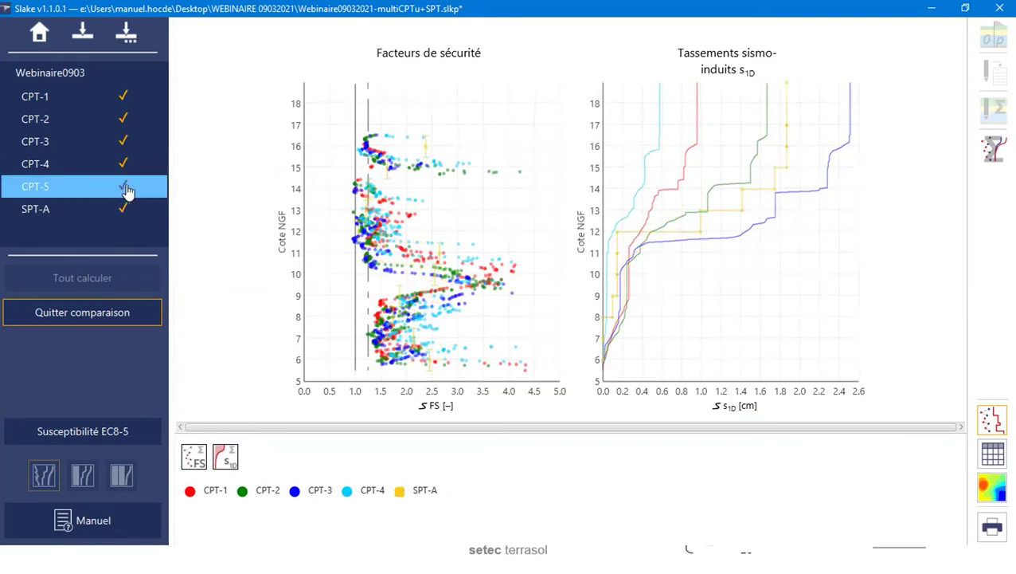
pyautogui.click(125, 143)
pyautogui.click(125, 142)
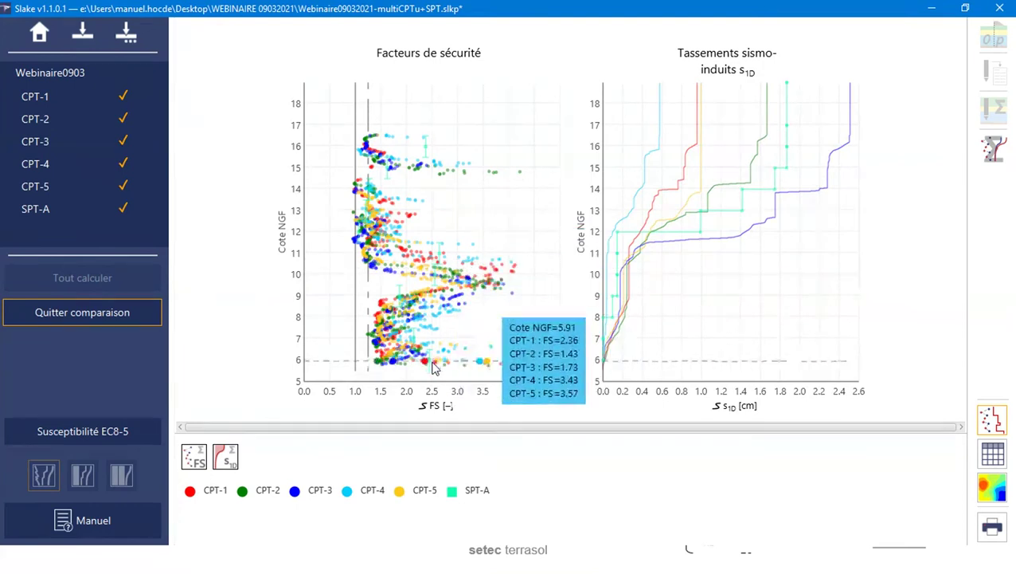
# Step: Inspect the compared safety factors of the CPTs and SPT-A in detail along the depth
pyautogui.scroll(5, 418, 317)
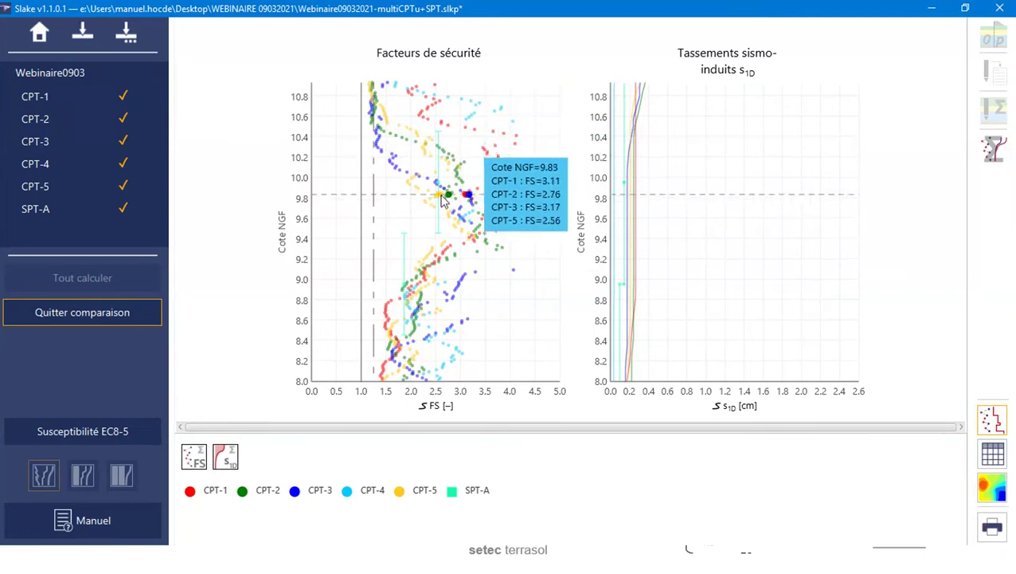
pyautogui.scroll(-1, 441, 199)
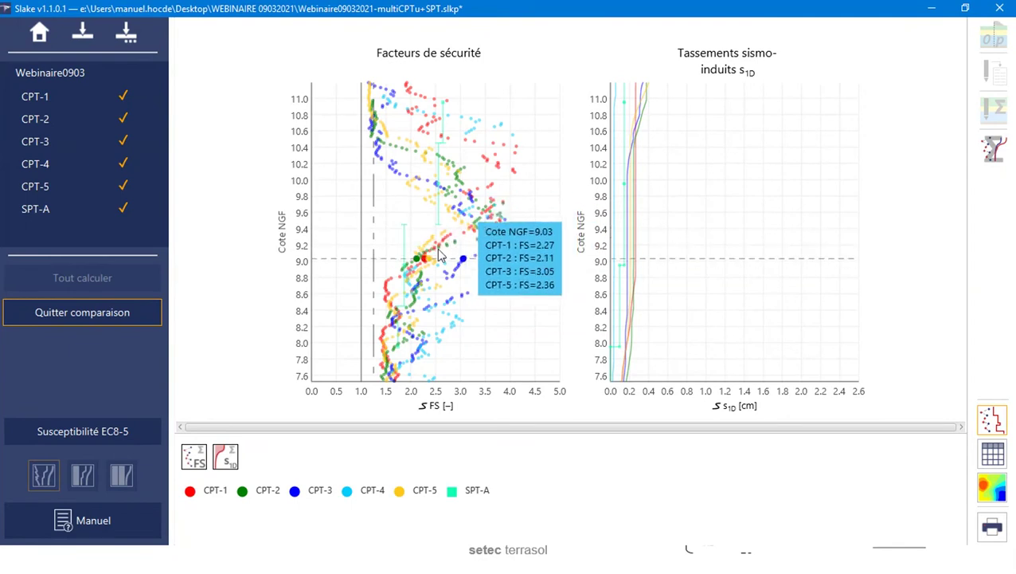
pyautogui.scroll(-5, 437, 253)
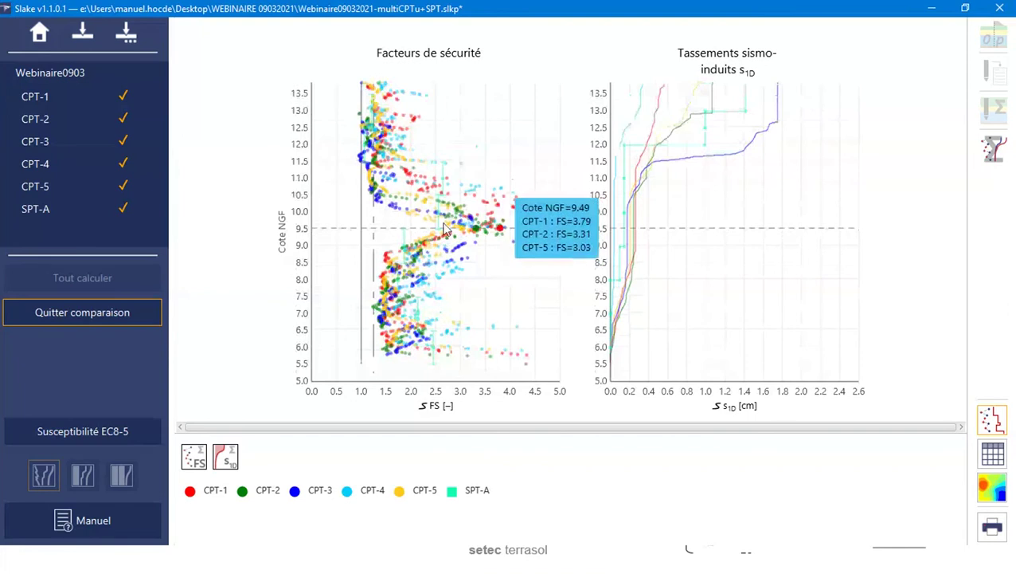
pyautogui.scroll(-1, 426, 123)
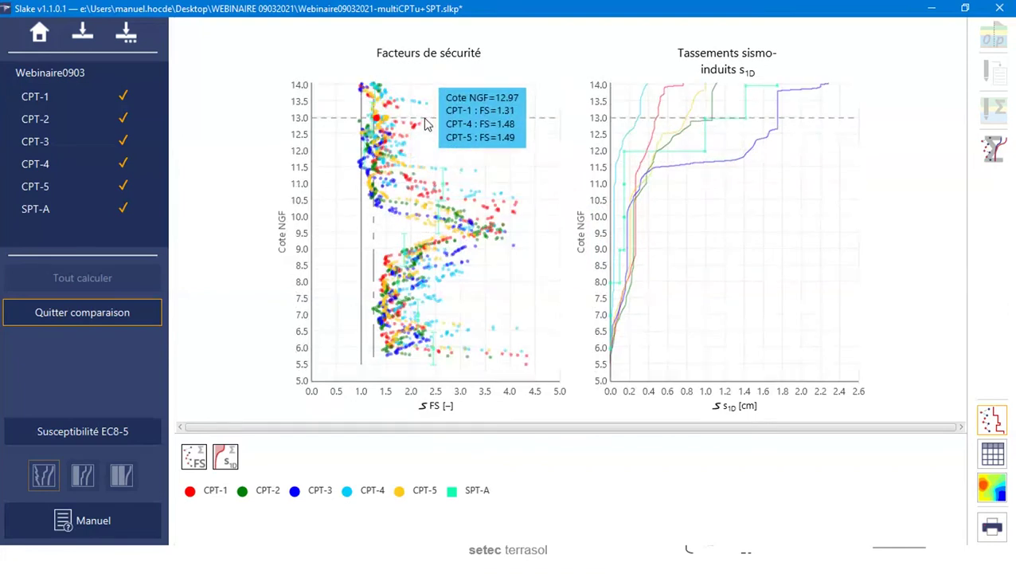
# Step: Show the summary table of all boreholes and the map of post-liquefaction settlements s1D
pyautogui.click(995, 462)
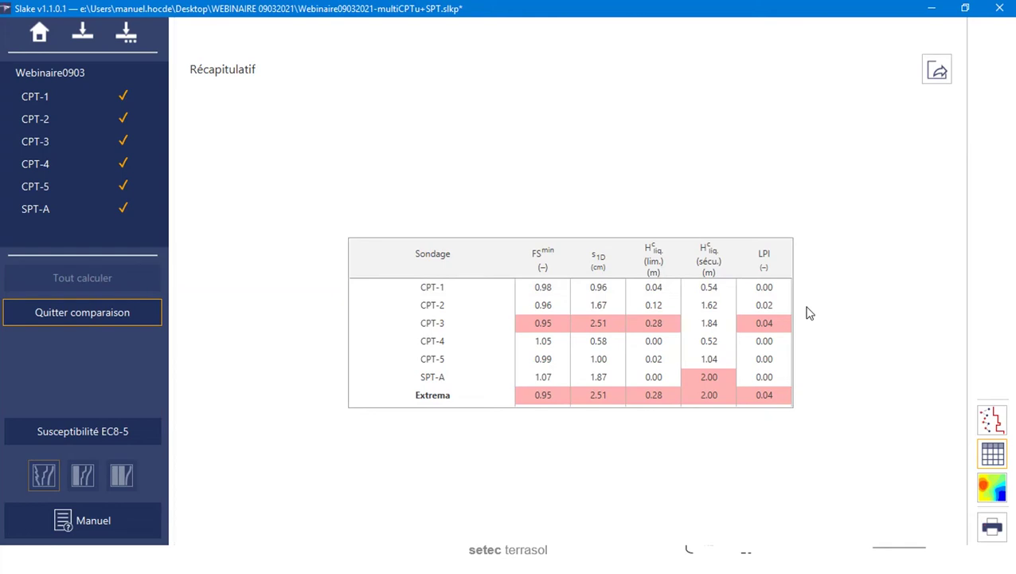
pyautogui.click(993, 488)
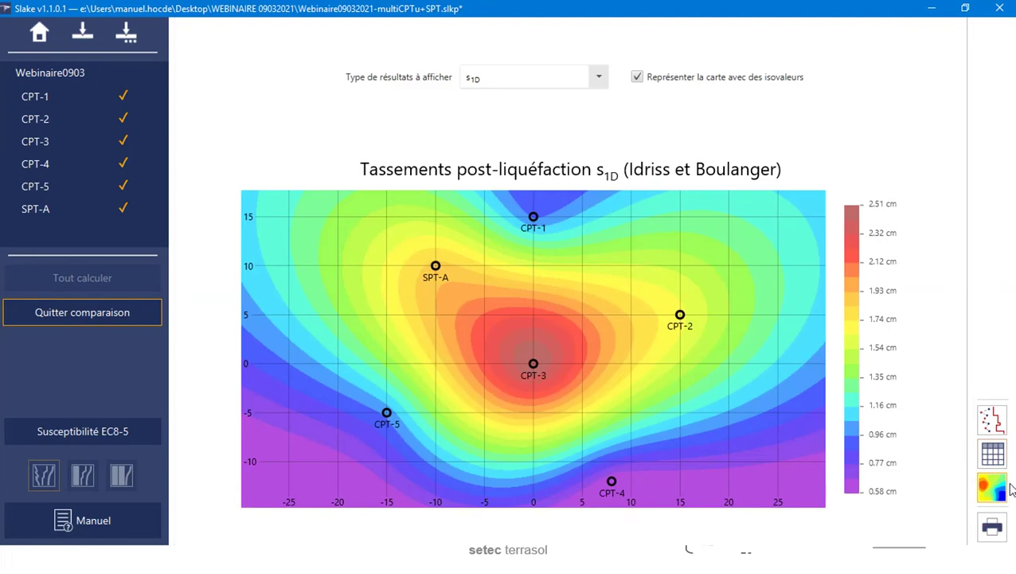
# Step: Display the map for the LPI and for the minimum safety factor FSmin, and return it to the s1D settlements
pyautogui.click(572, 83)
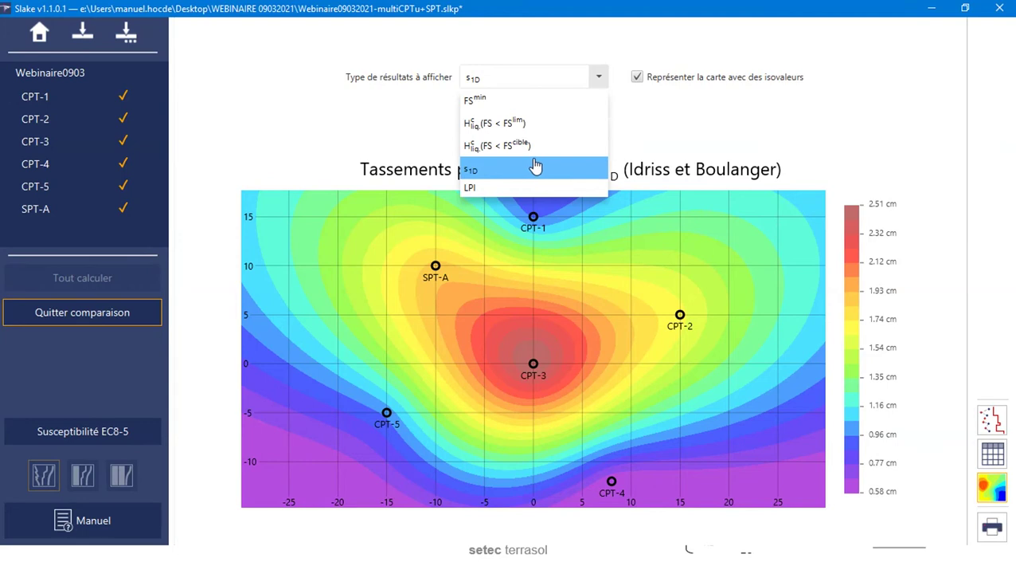
pyautogui.click(494, 189)
pyautogui.click(491, 80)
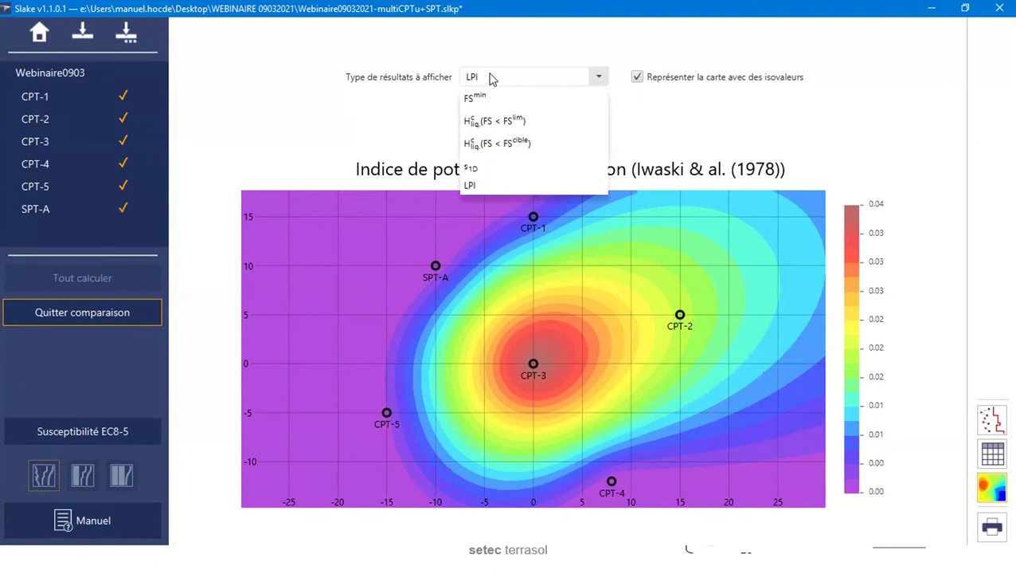
pyautogui.click(494, 101)
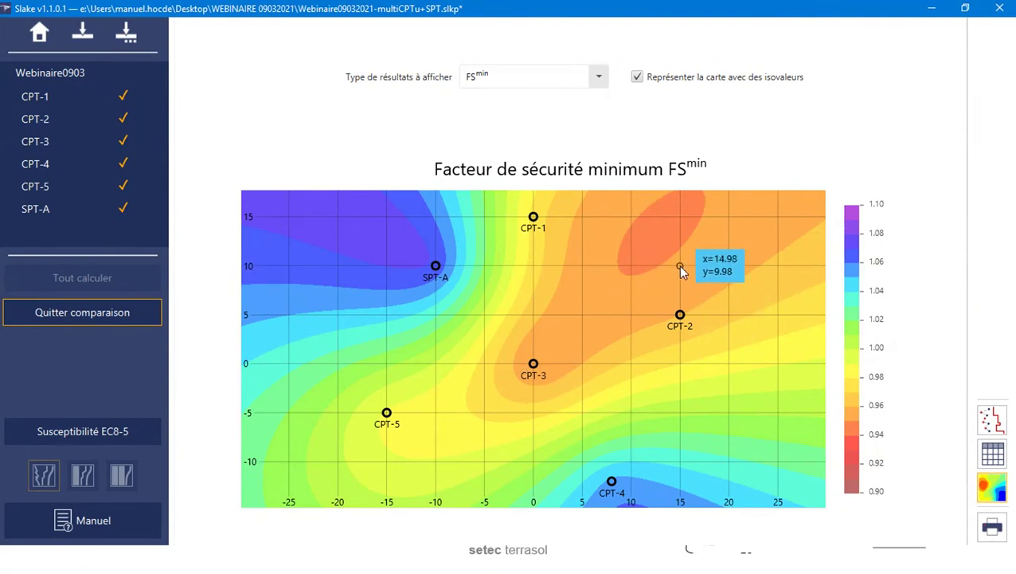
pyautogui.click(524, 78)
pyautogui.click(524, 171)
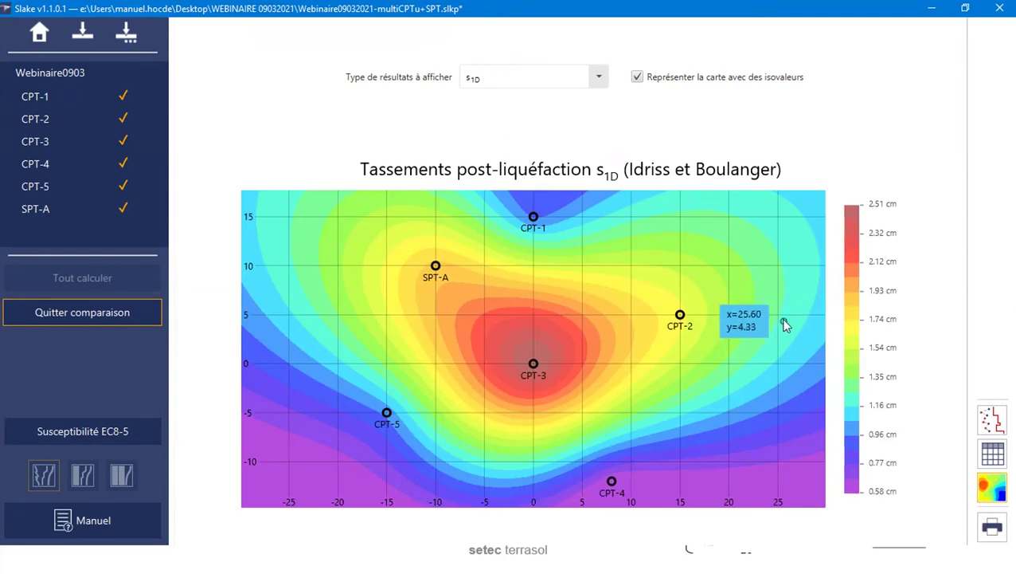
# Step: Configure the settlement map's value range with manual bounds from 0.0 to 3.0
pyautogui.rightClick(787, 318)
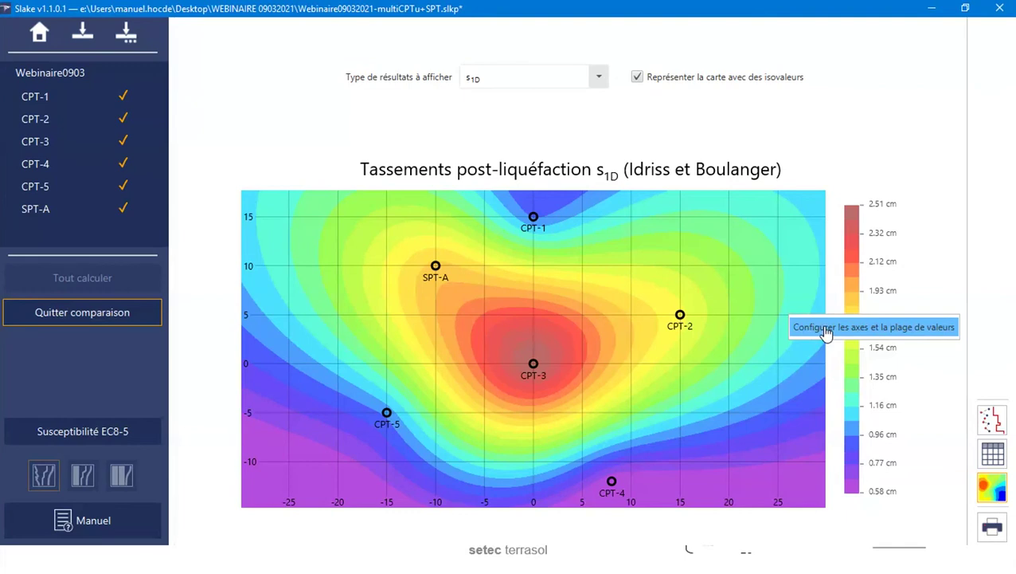
pyautogui.click(826, 333)
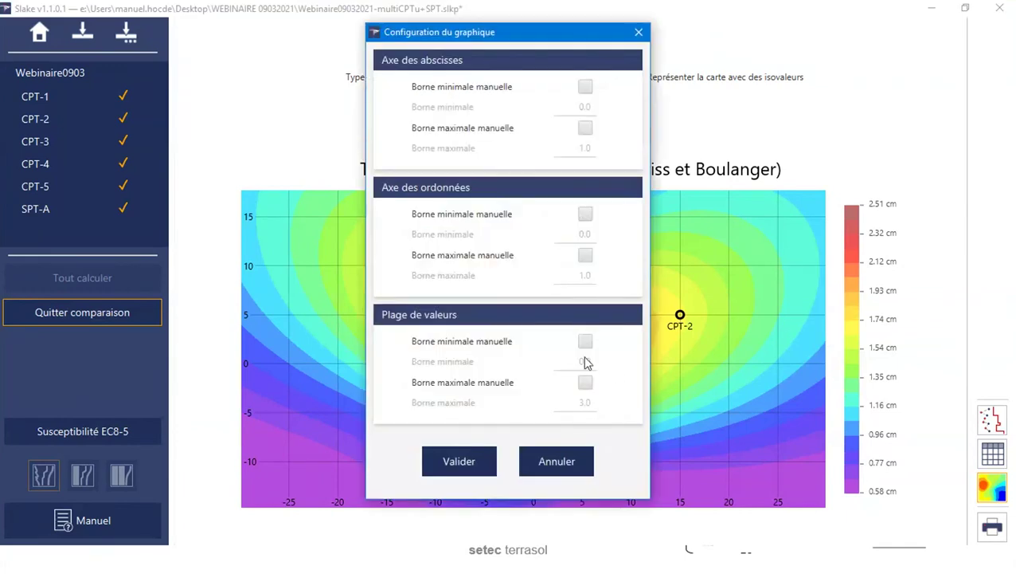
pyautogui.click(587, 343)
pyautogui.click(587, 384)
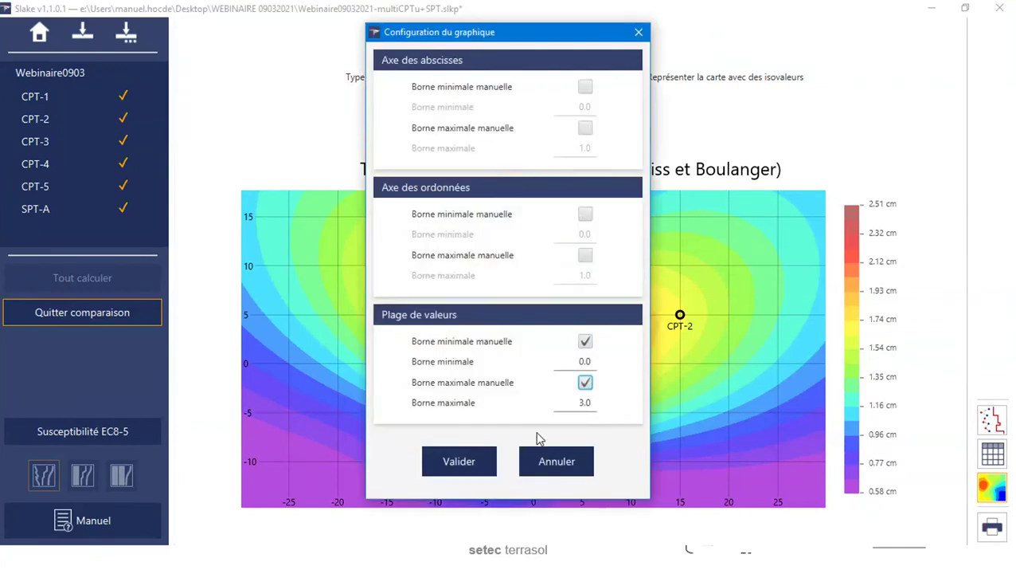
pyautogui.click(483, 470)
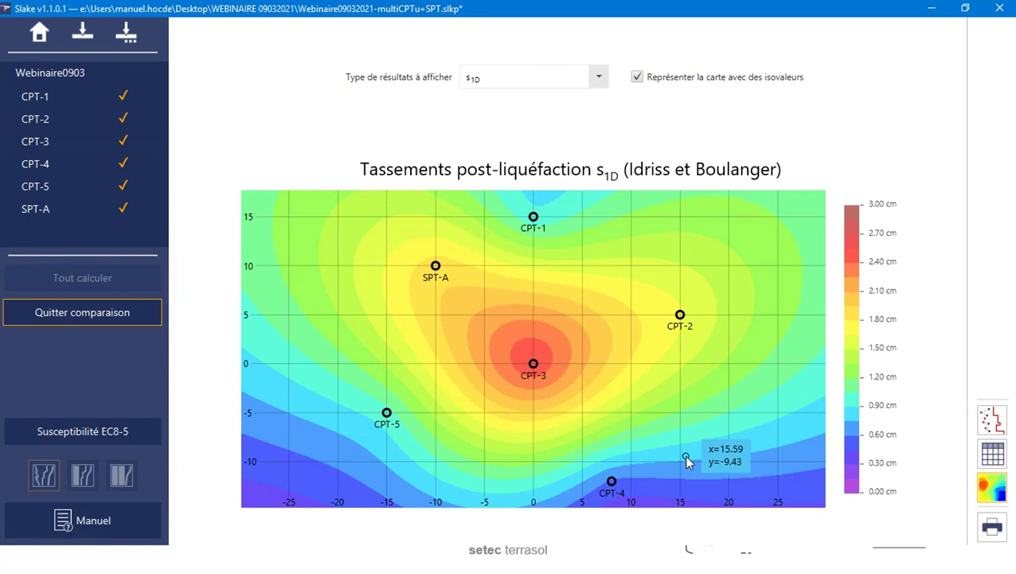
# Step: Leave the borehole comparison and restore and re-maximise the application window to refit the display
pyautogui.click(103, 315)
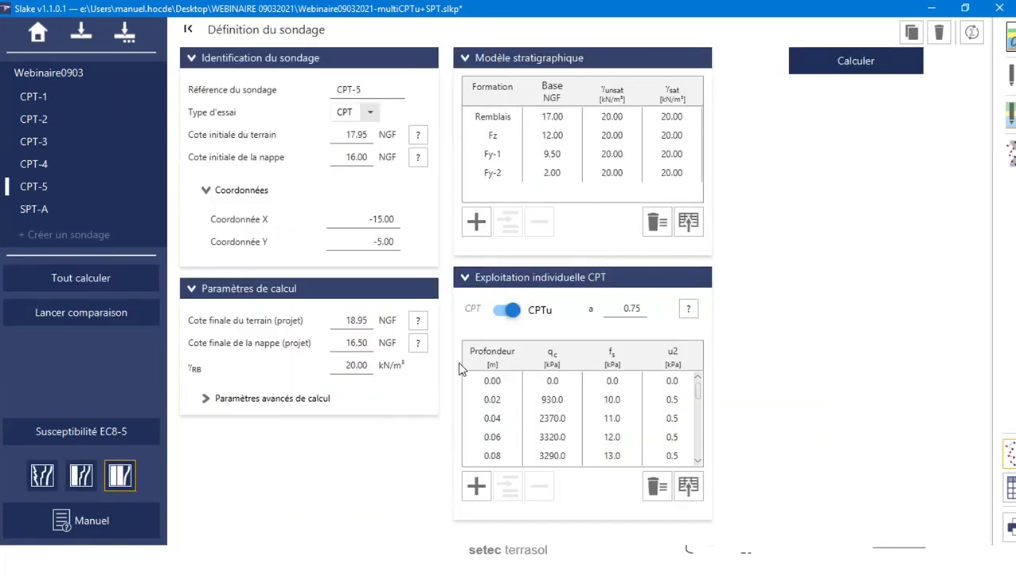
pyautogui.doubleClick(645, 16)
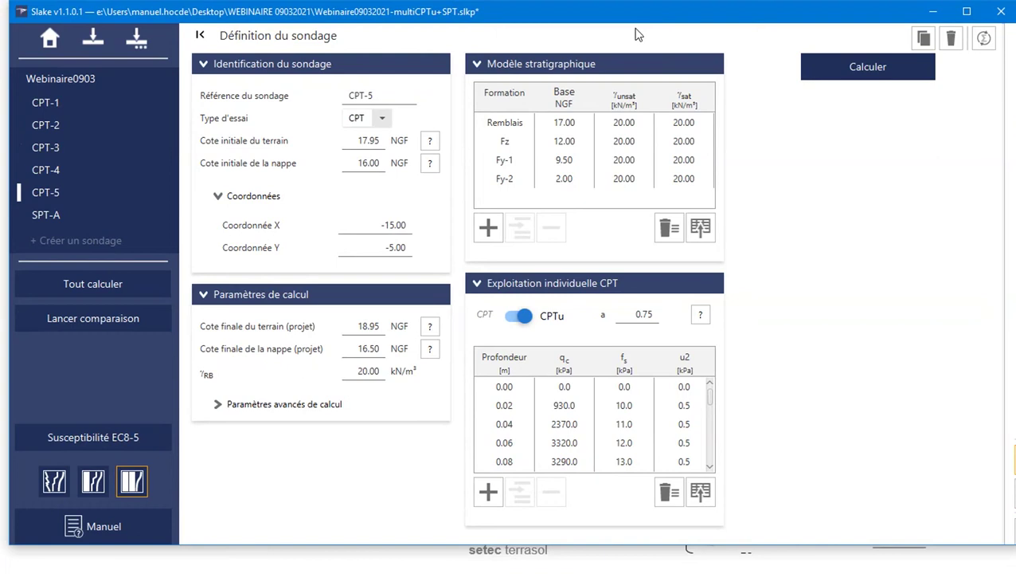
pyautogui.doubleClick(804, 16)
pyautogui.moveTo(804, 16); pyautogui.dragTo(821, 2)
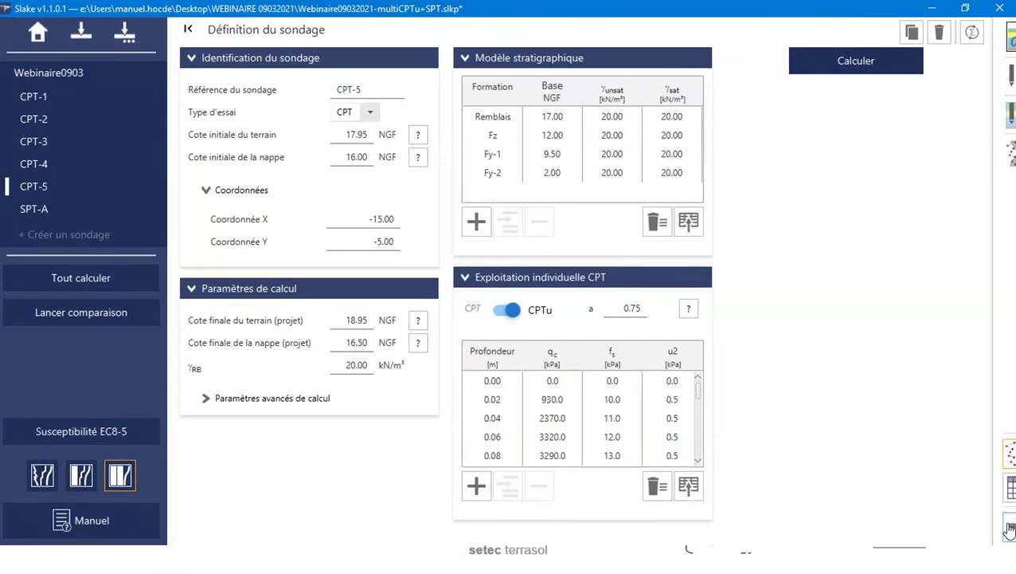
# Step: Open the print assistant and include CPT-1 to CPT-5, SPT-A and the comparative analysis in the report
pyautogui.click(1008, 527)
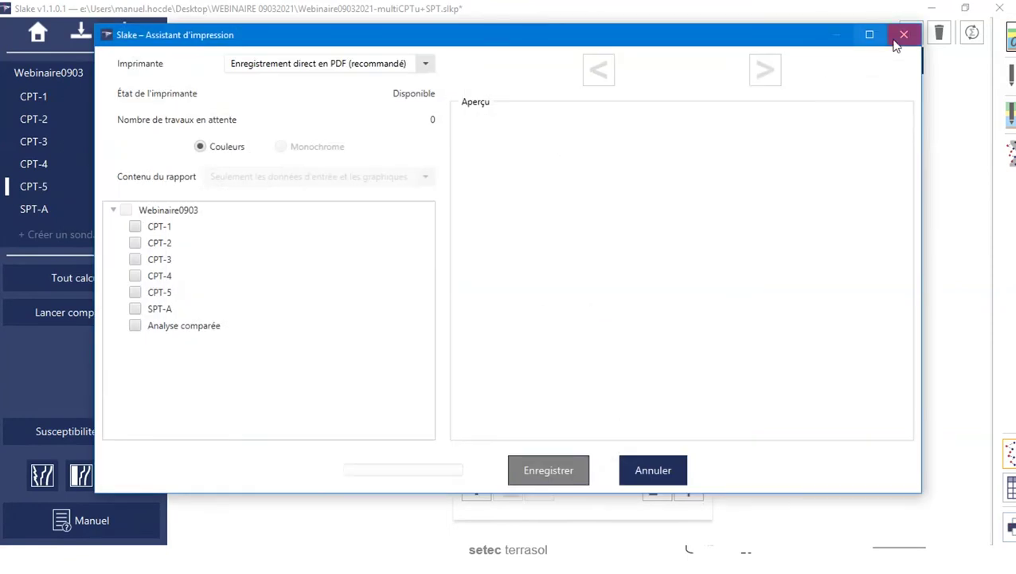
pyautogui.click(901, 39)
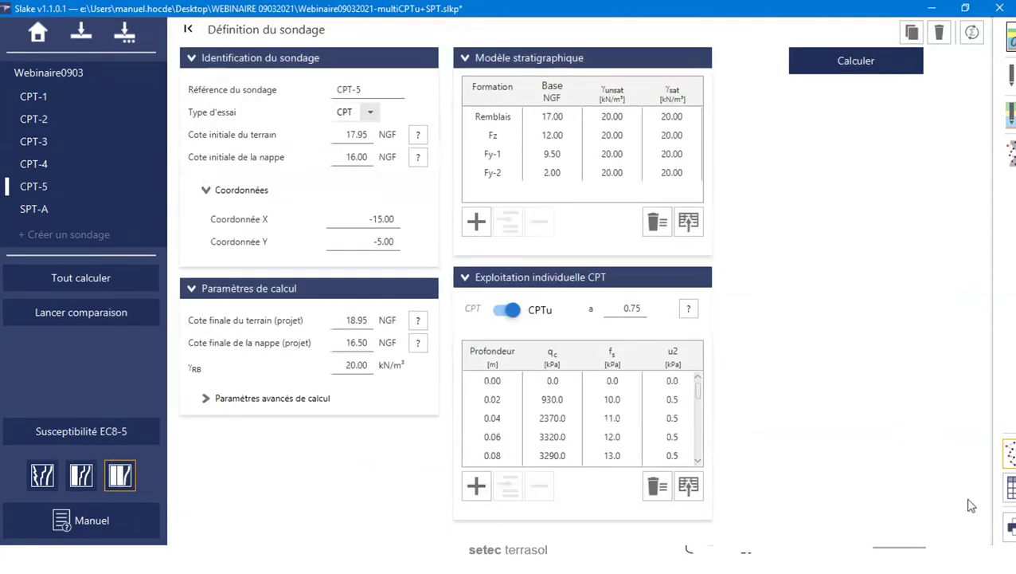
pyautogui.click(1010, 532)
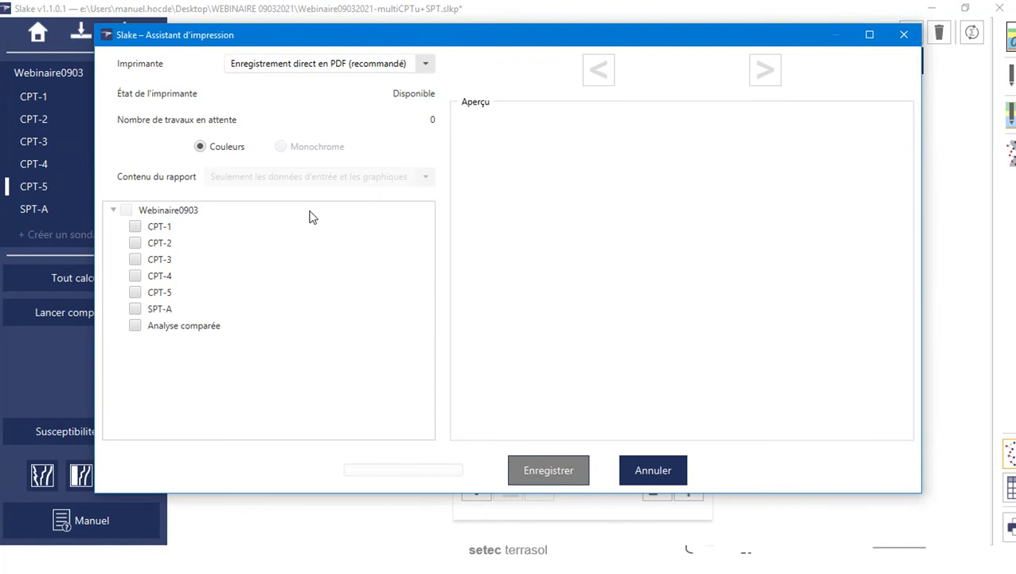
pyautogui.click(135, 226)
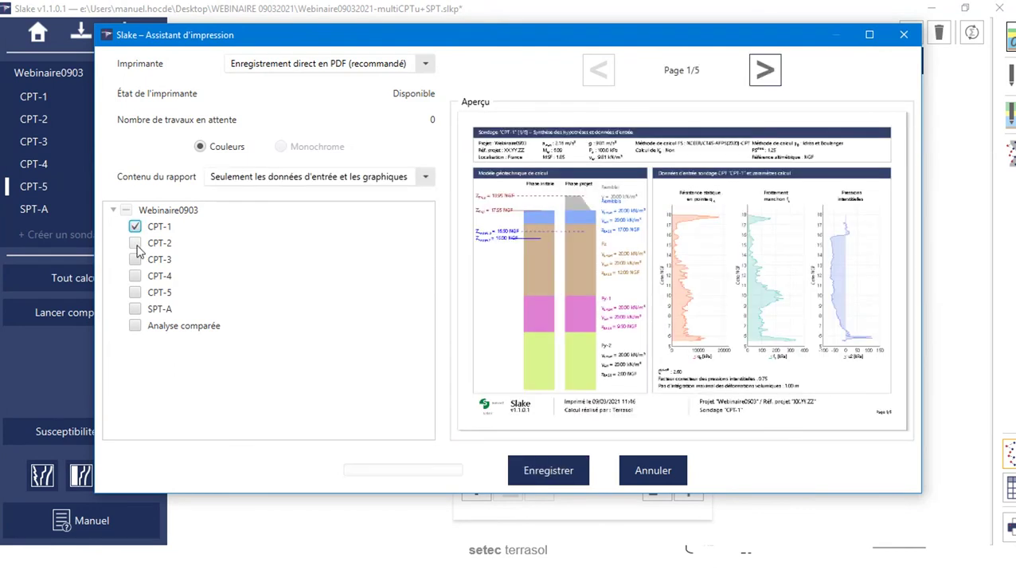
pyautogui.click(135, 242)
pyautogui.click(135, 277)
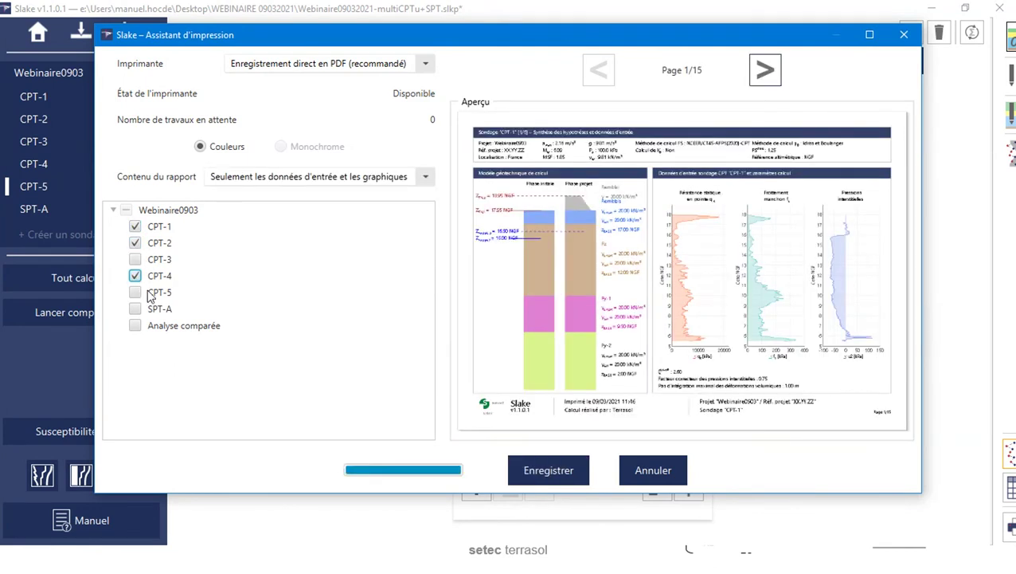
pyautogui.click(136, 260)
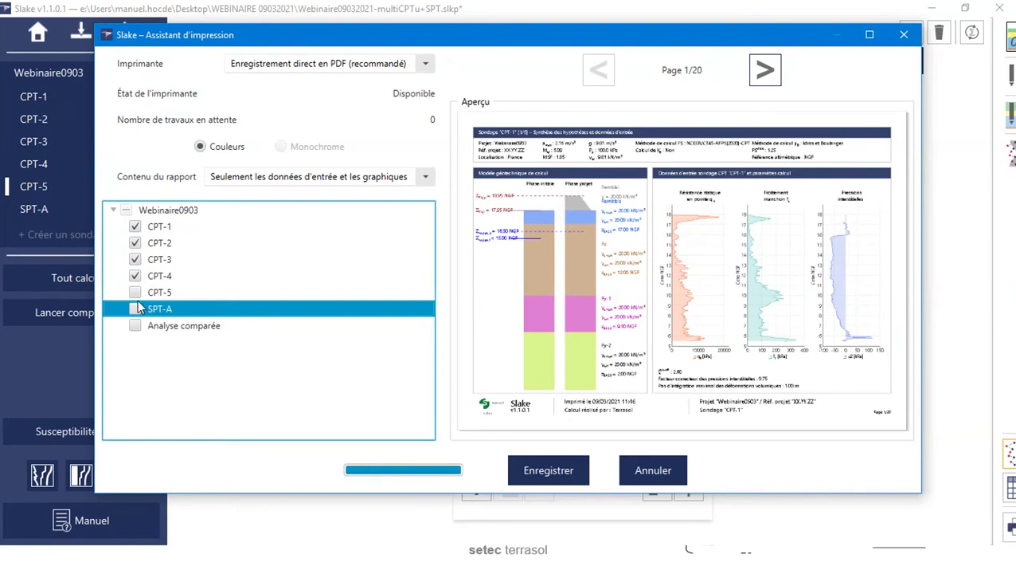
pyautogui.click(136, 293)
pyautogui.click(136, 309)
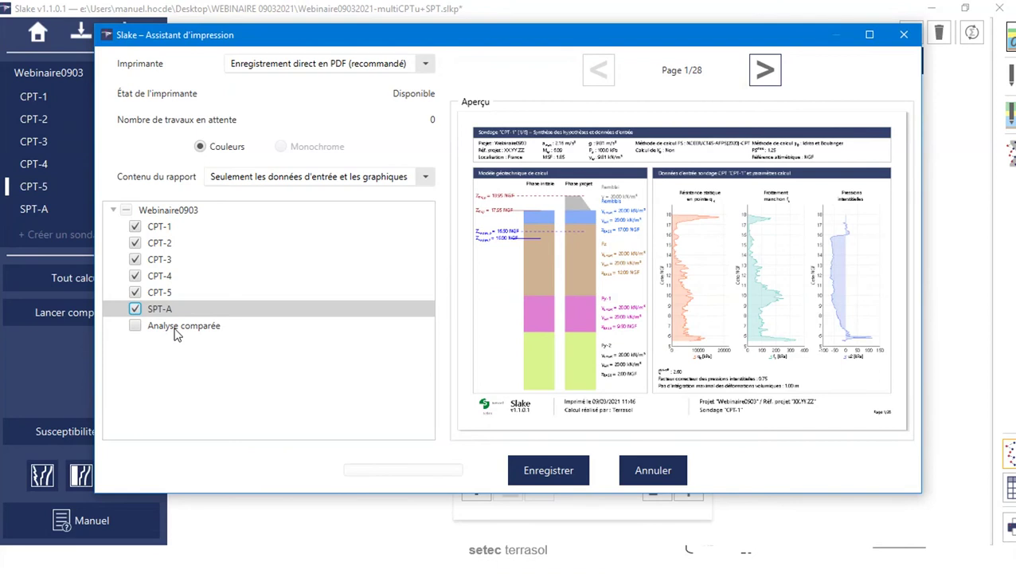
pyautogui.click(136, 326)
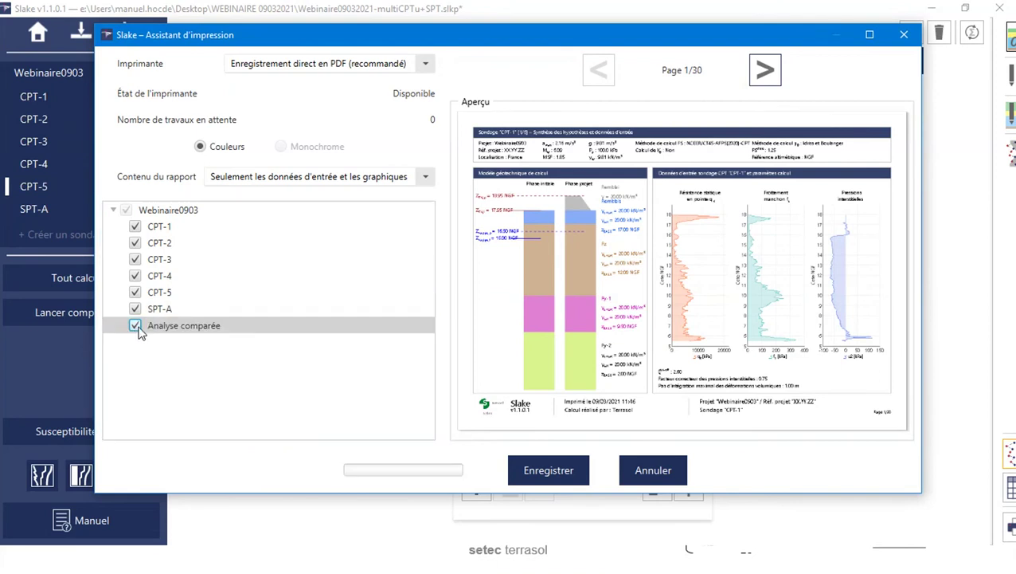
# Step: Review the report content options and the available printers, and leave the print assistant without saving
pyautogui.click(269, 182)
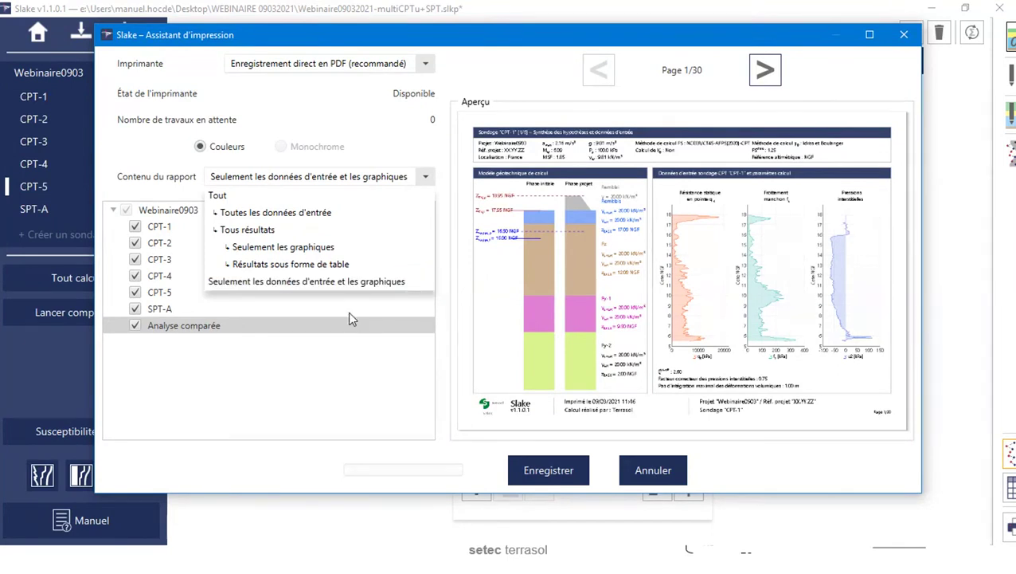
pyautogui.click(335, 67)
pyautogui.click(335, 67)
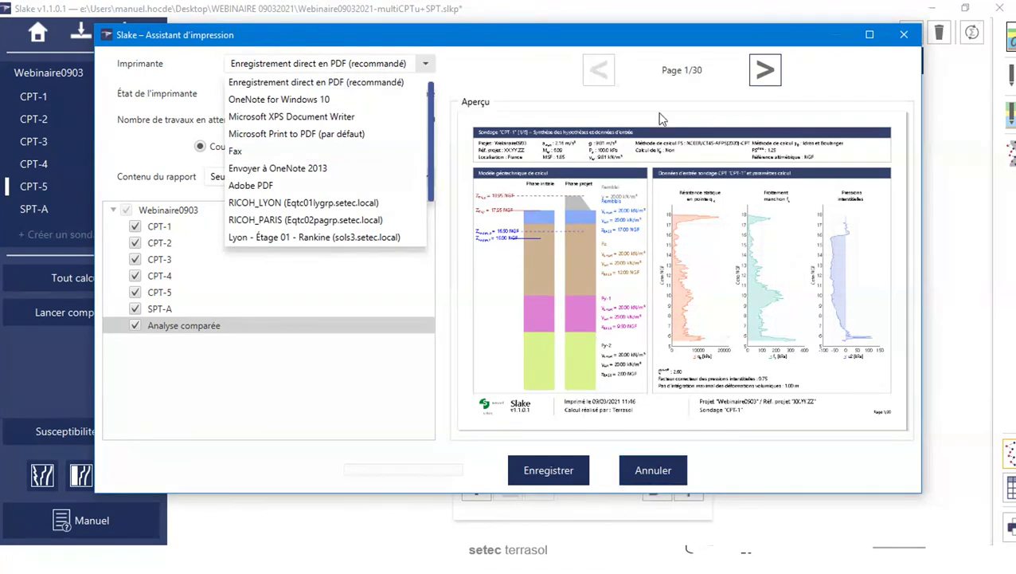
pyautogui.click(532, 37)
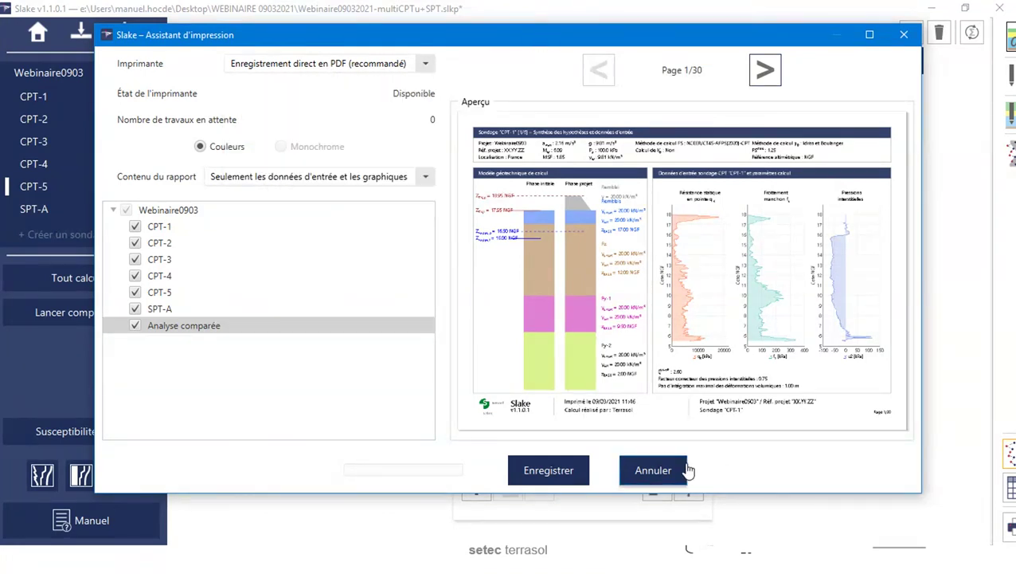
pyautogui.click(653, 470)
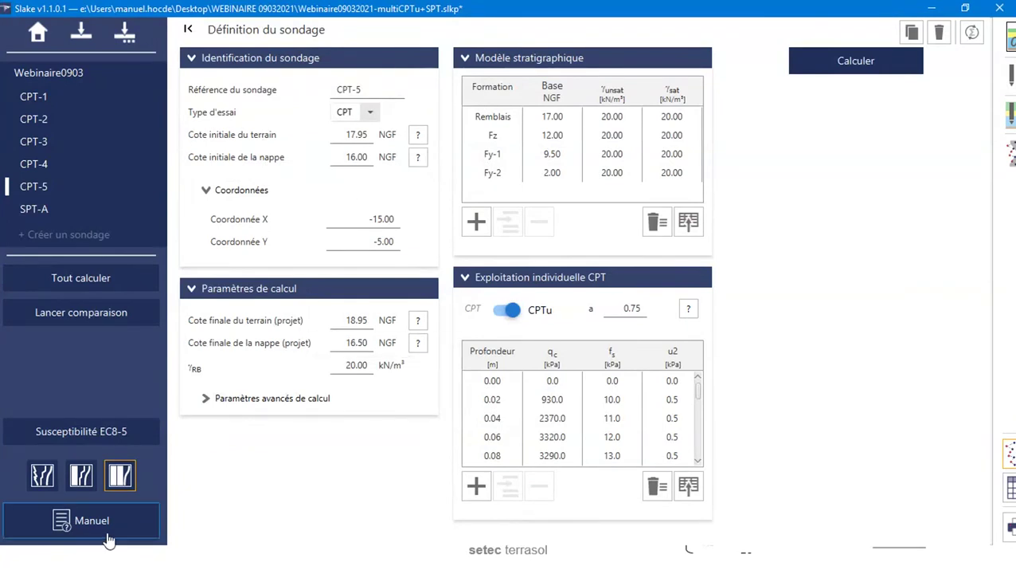
# Step: Select CPT-4, open the Slake manual in the browser and skim the getting-started guide through the available CPT charts
pyautogui.click(49, 163)
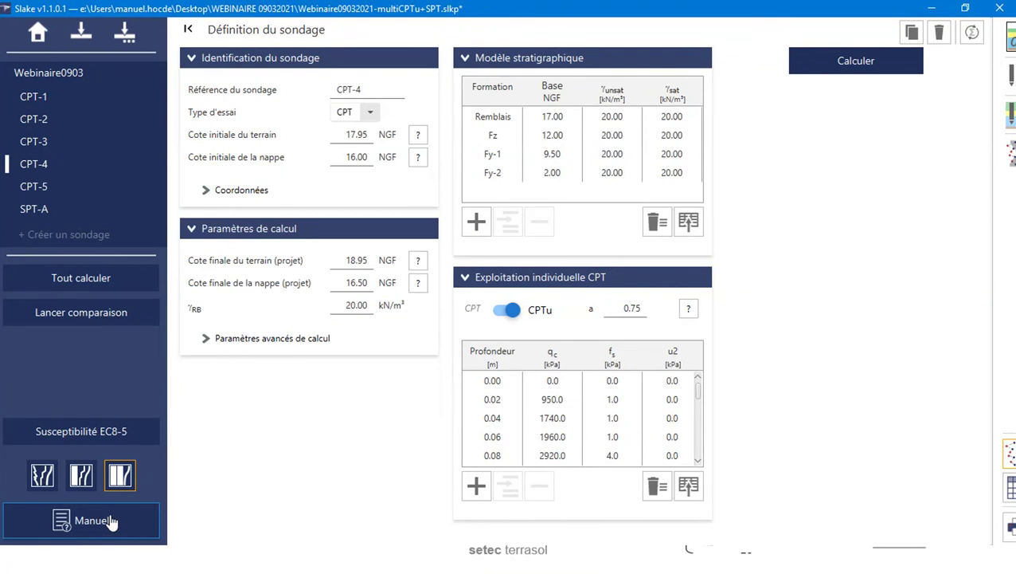
pyautogui.click(150, 538)
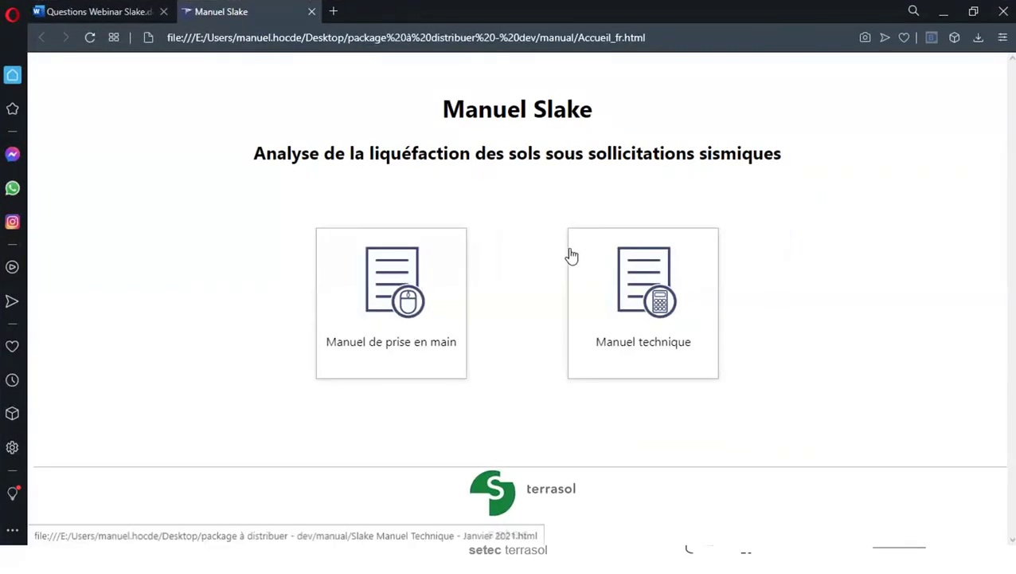
pyautogui.click(423, 297)
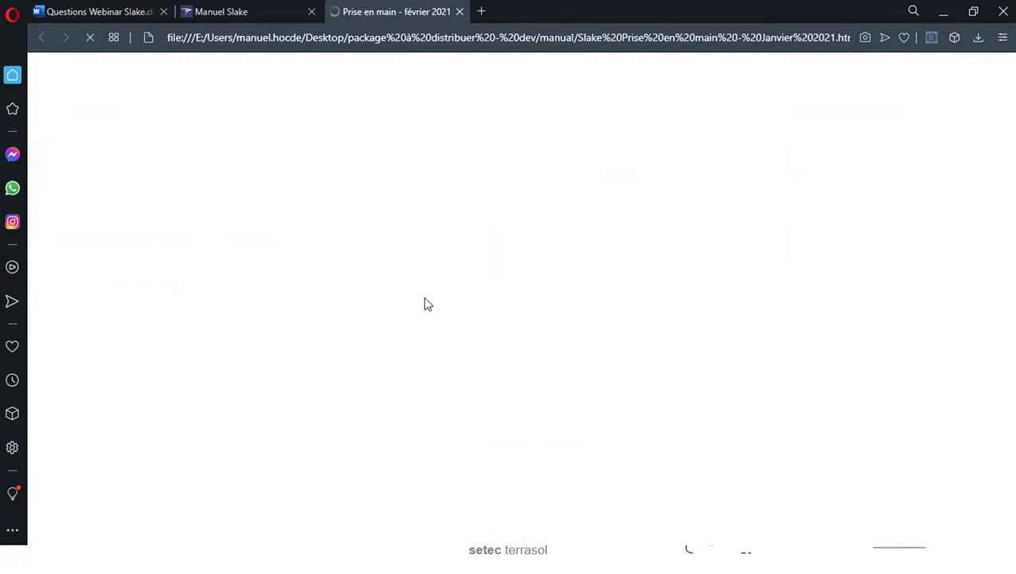
pyautogui.scroll(-10, 518, 231)
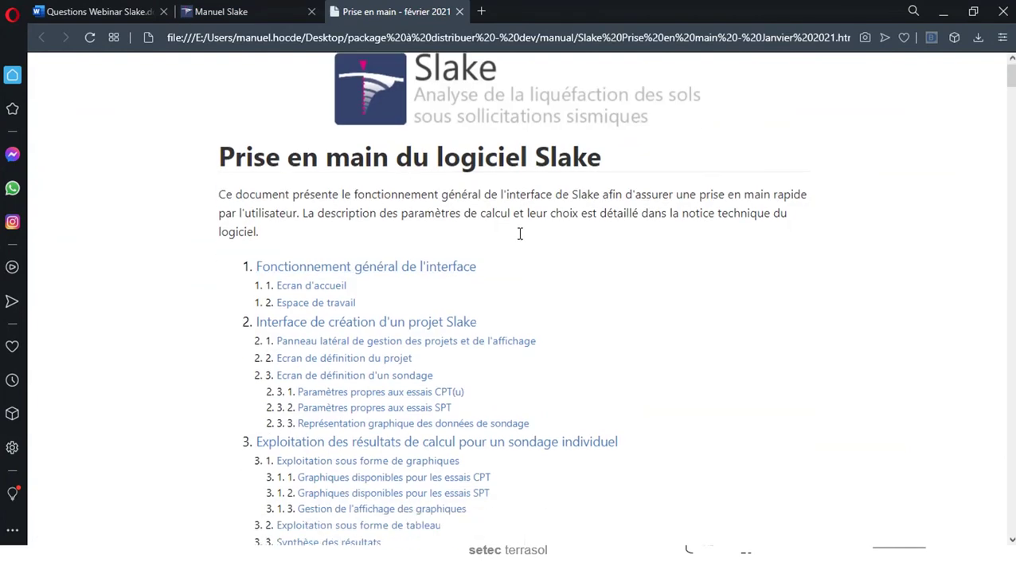
pyautogui.scroll(-15, 518, 251)
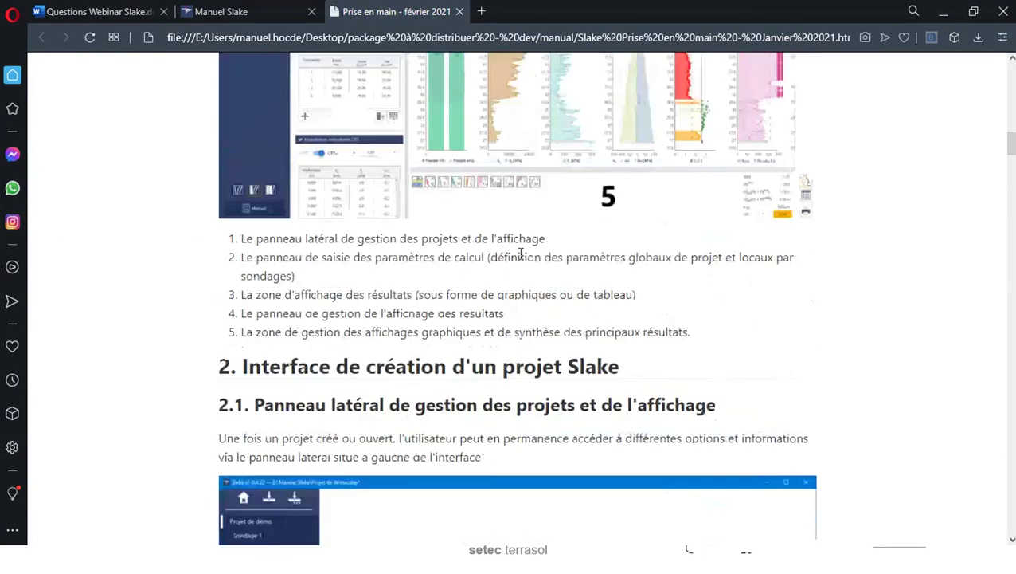
pyautogui.scroll(-15, 521, 260)
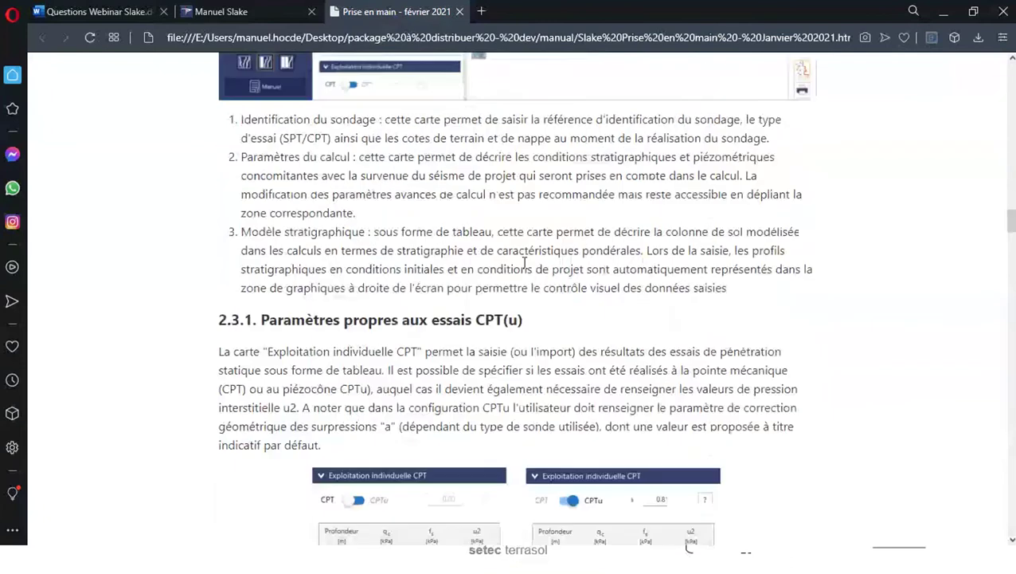
pyautogui.scroll(-10, 524, 266)
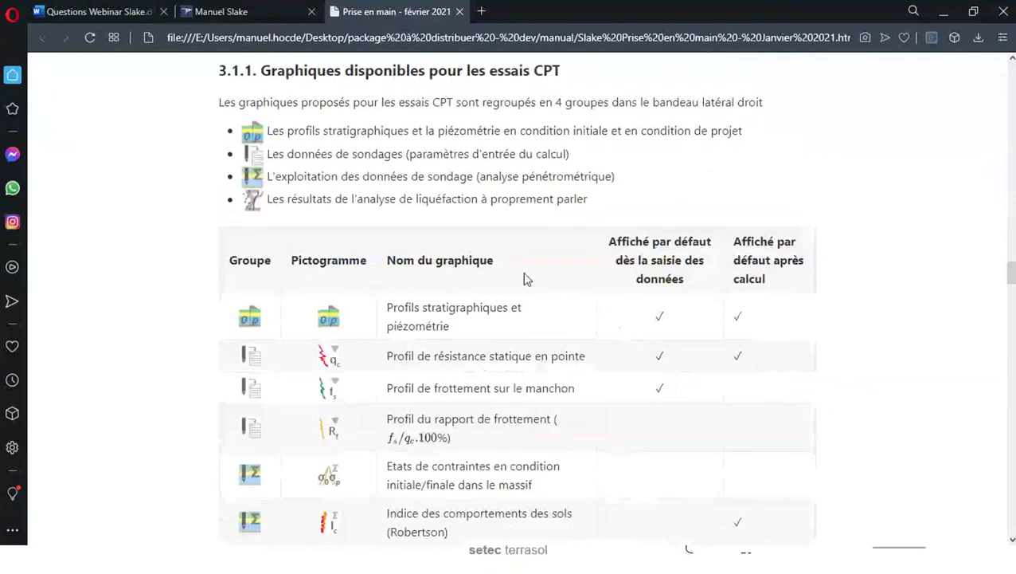
pyautogui.click(460, 12)
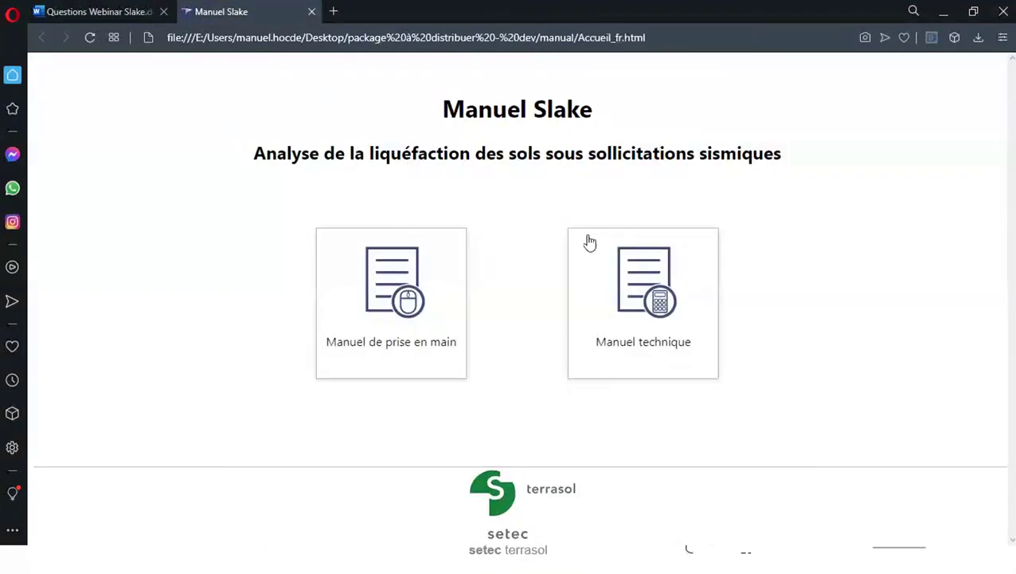
# Step: Skim the technical manual through the validity domain and the MSF formulation, and switch back to Slake
pyautogui.click(643, 302)
pyautogui.scroll(-15, 625, 253)
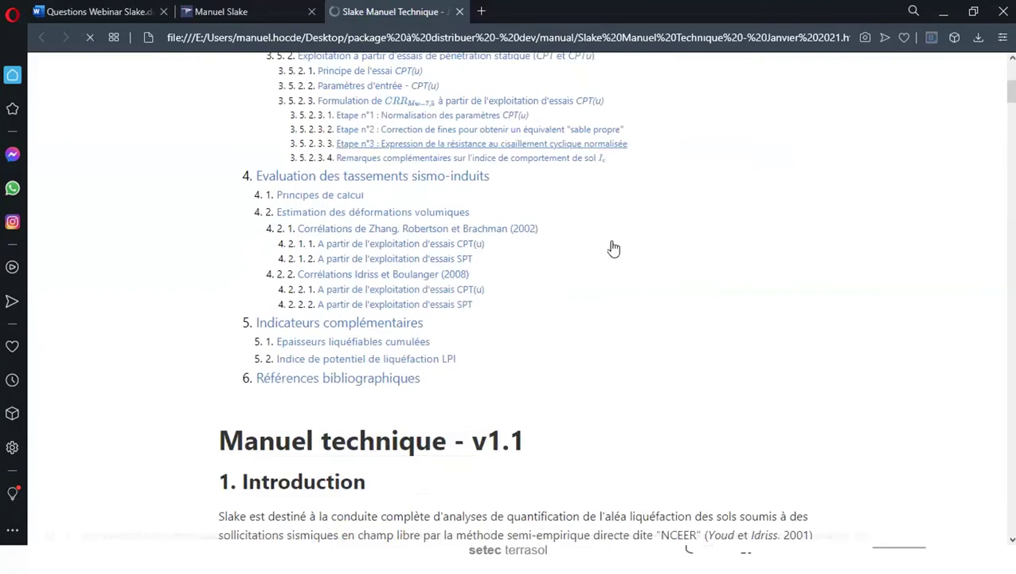
pyautogui.scroll(-15, 622, 256)
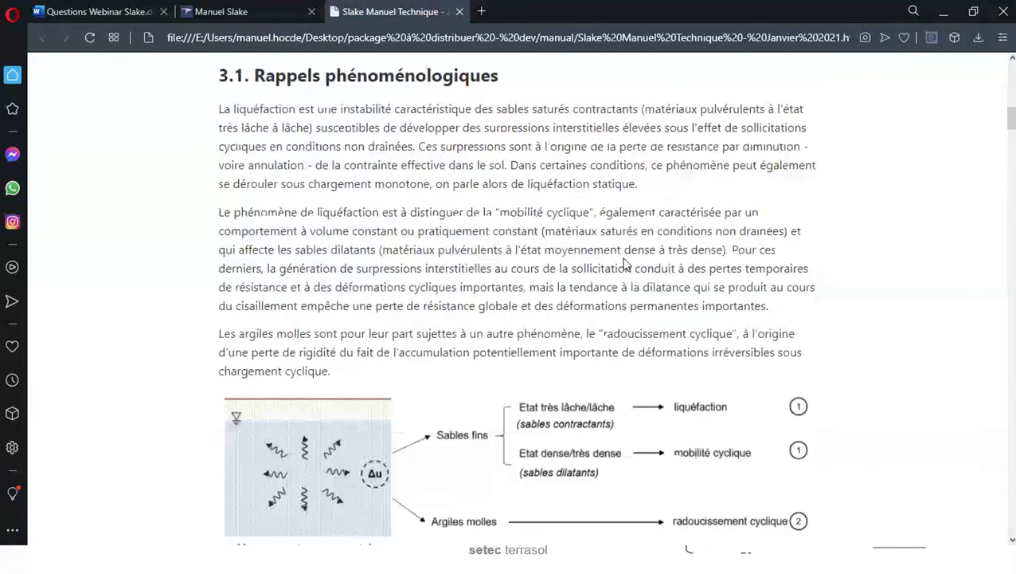
pyautogui.scroll(-15, 625, 263)
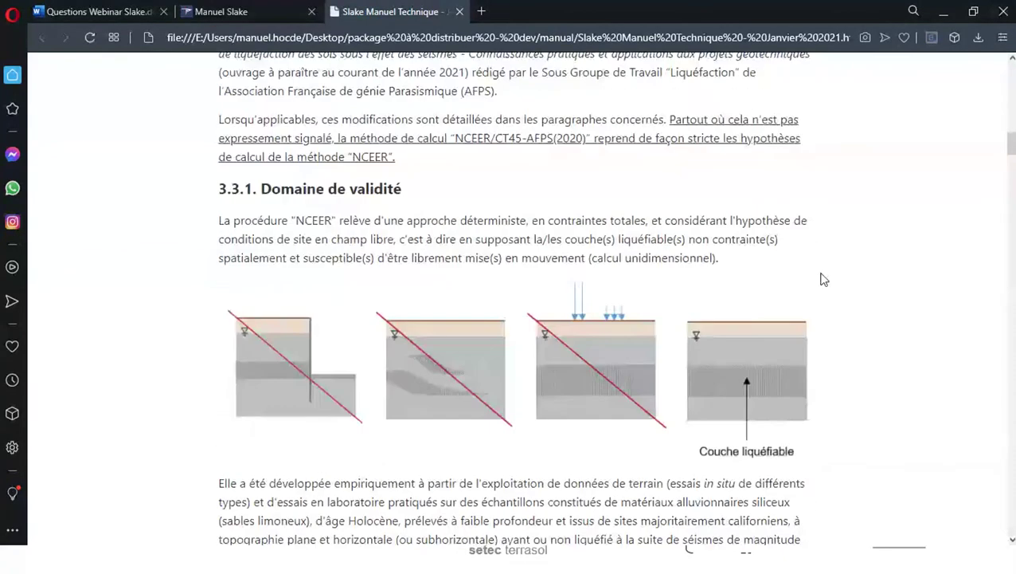
pyautogui.moveTo(1010, 154); pyautogui.dragTo(1011, 203)
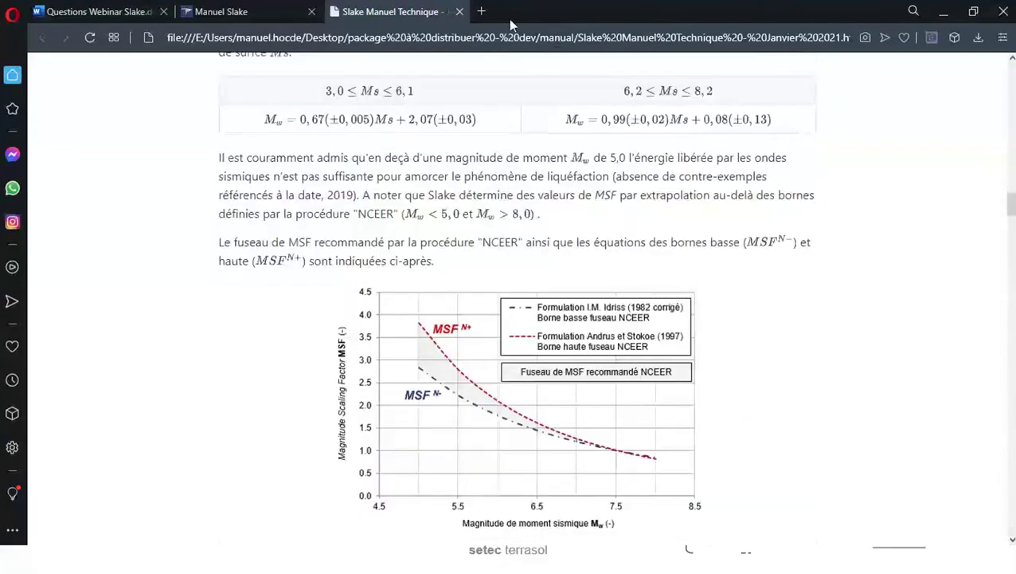
pyautogui.click(460, 12)
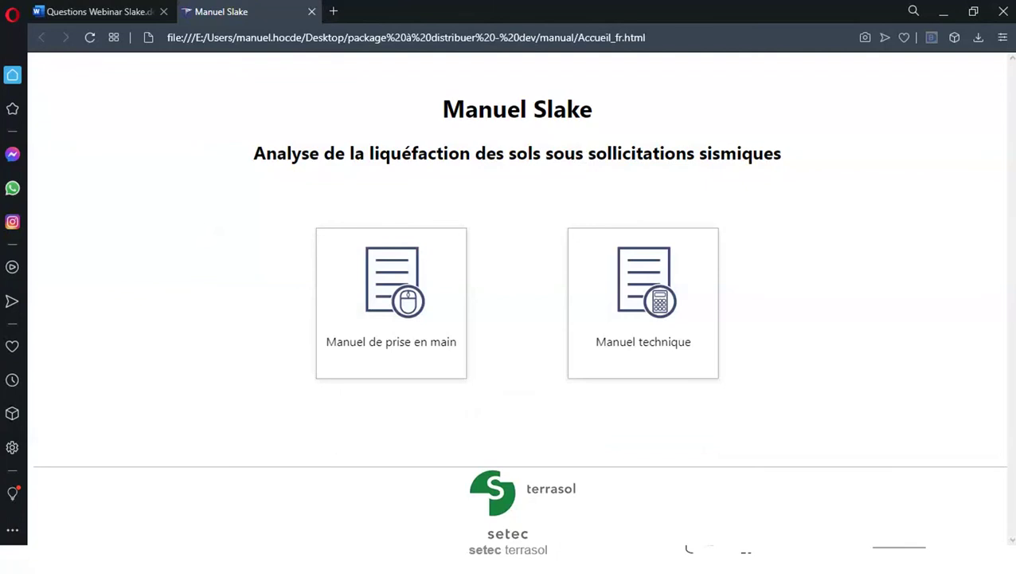
pyautogui.click(943, 12)
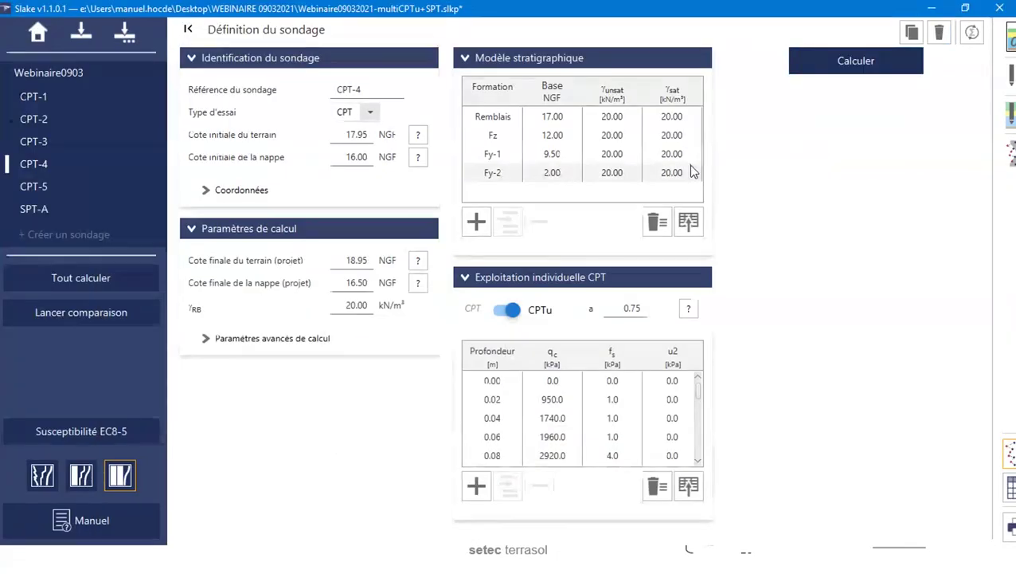
# Step: Collapse CPT-4's individual CPT data section and switch to the presentation's slide on development perspectives
pyautogui.click(570, 278)
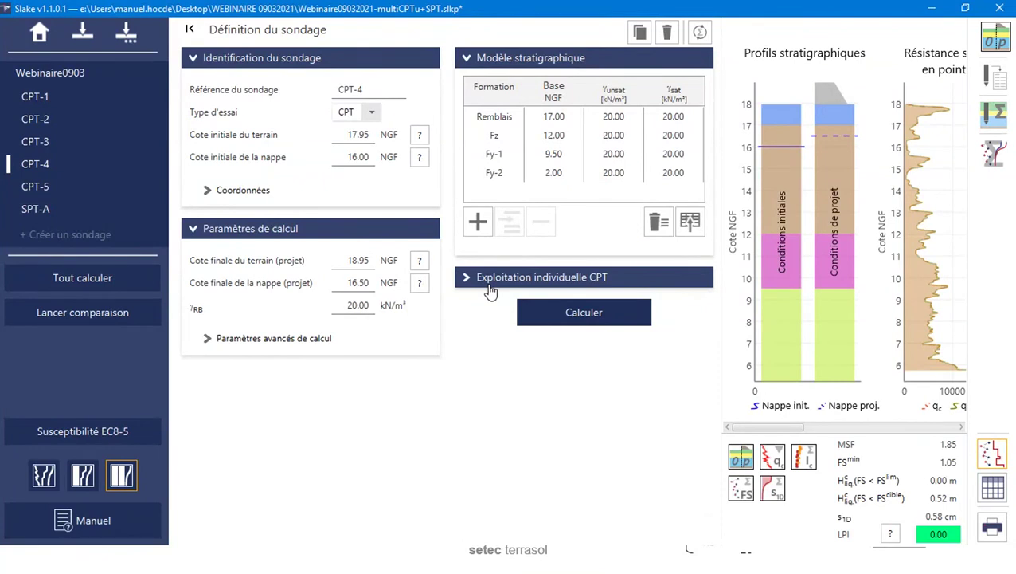
pyautogui.click(929, 9)
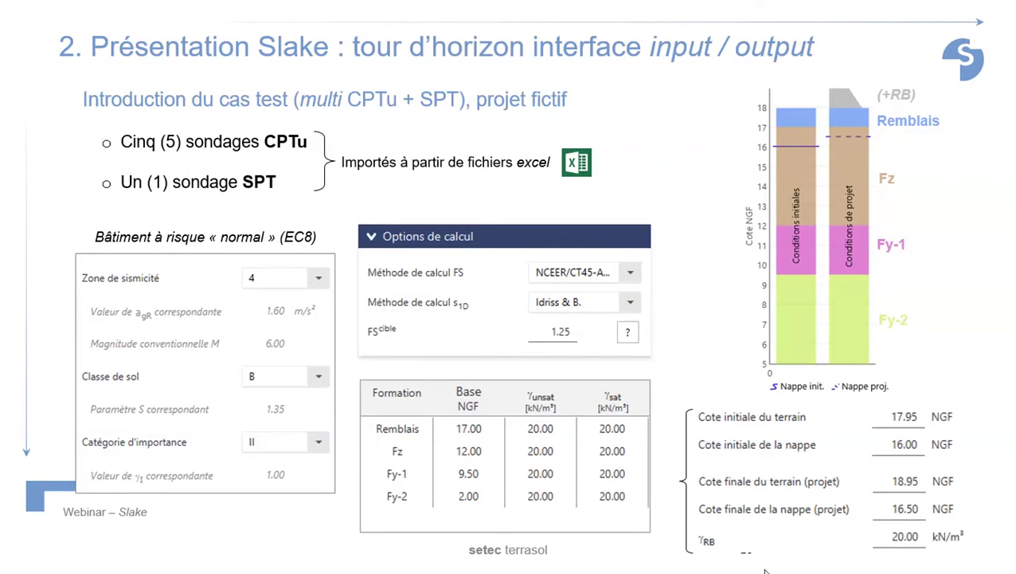
pyautogui.click(701, 251)
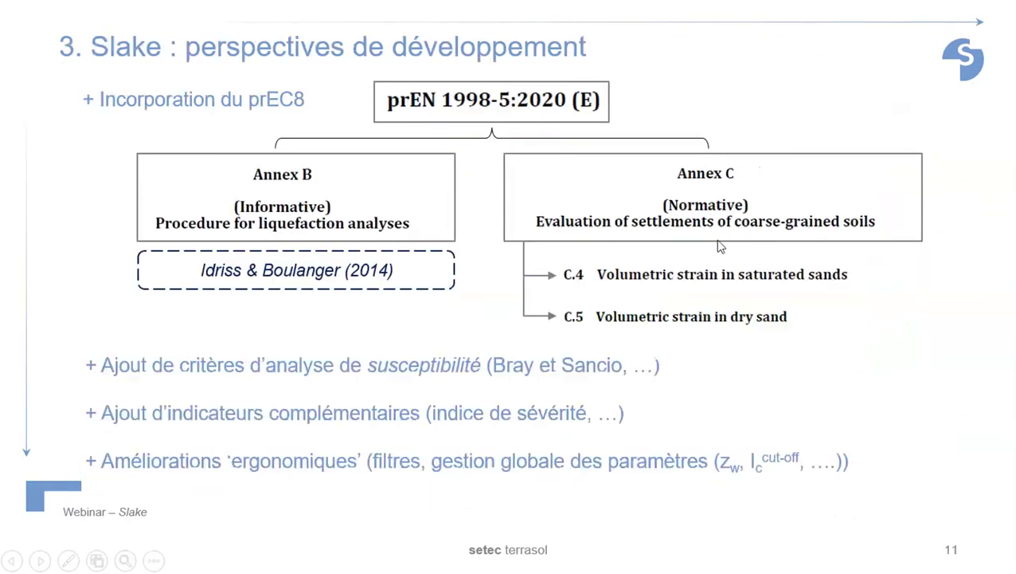